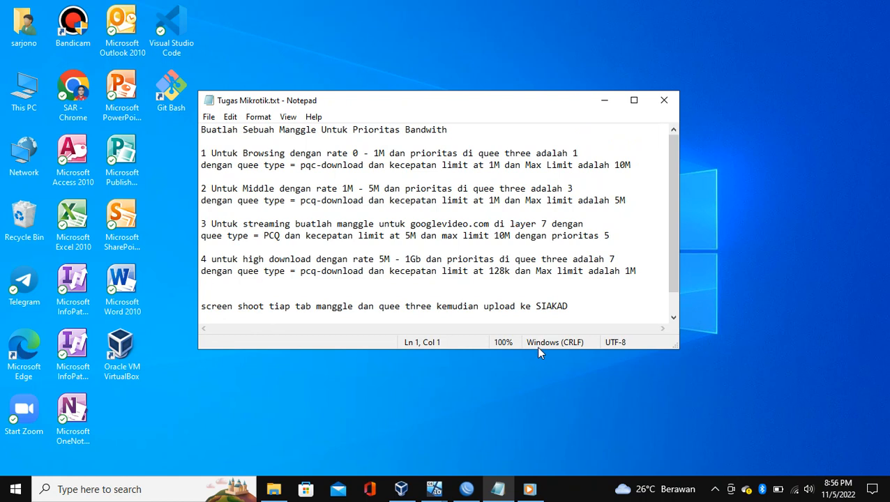
Resize and reposition the Tugas Mikrotik.txt window so the whole assignment text fits in the upper part of the desktop
left_click_drag(473, 349, 481, 419)
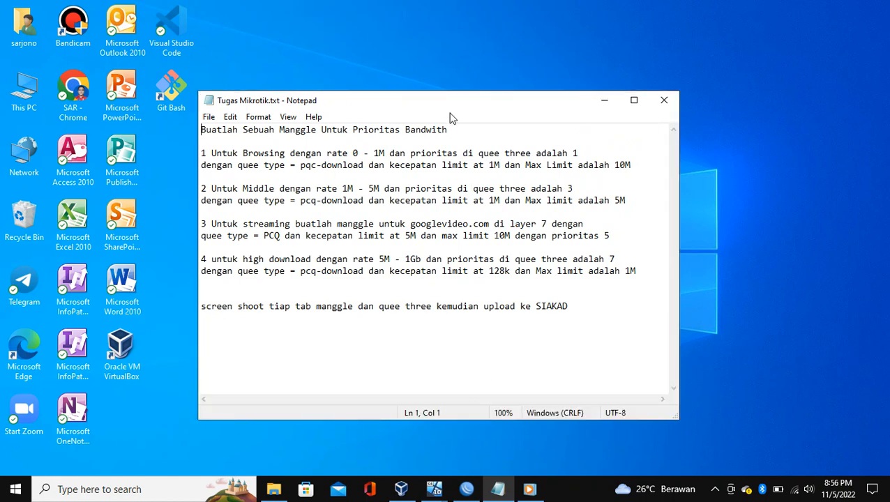
left_click_drag(455, 91, 456, 50)
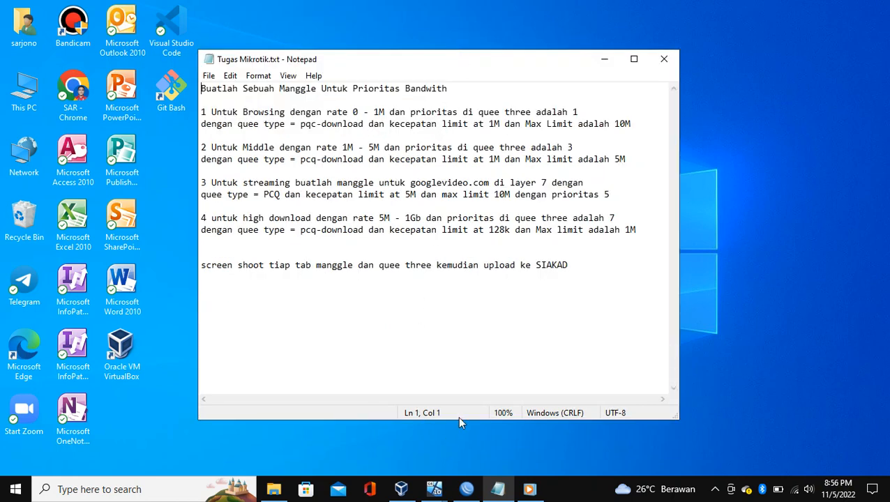
left_click_drag(459, 417, 464, 331)
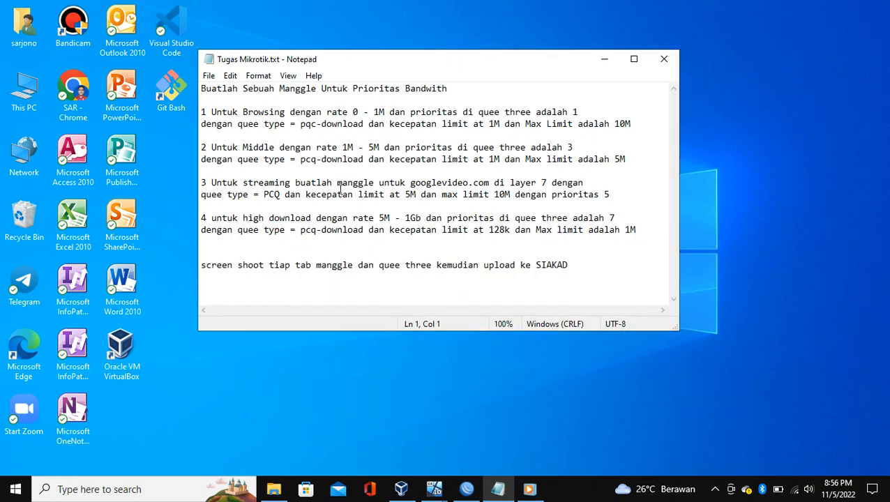
left_click_drag(368, 65, 382, 64)
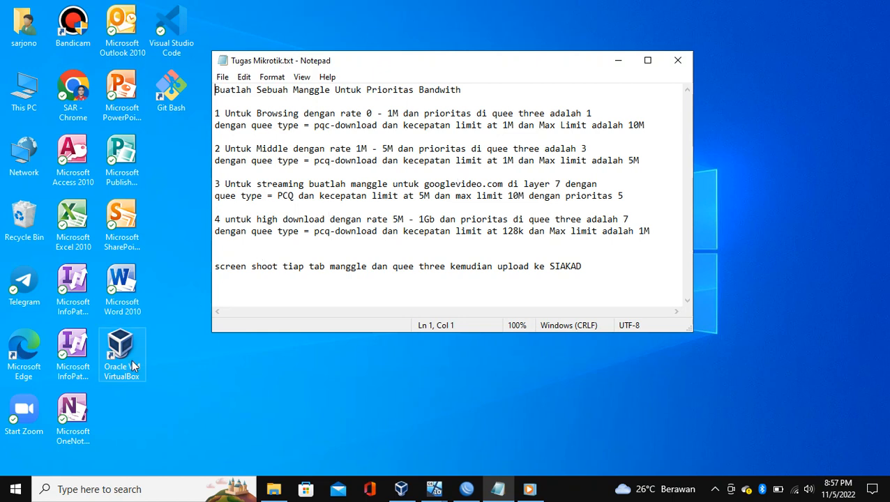
Switch to Oracle VM VirtualBox Manager and examine the details of the mikrotk and Windows XP virtual machines
left_click(392, 491)
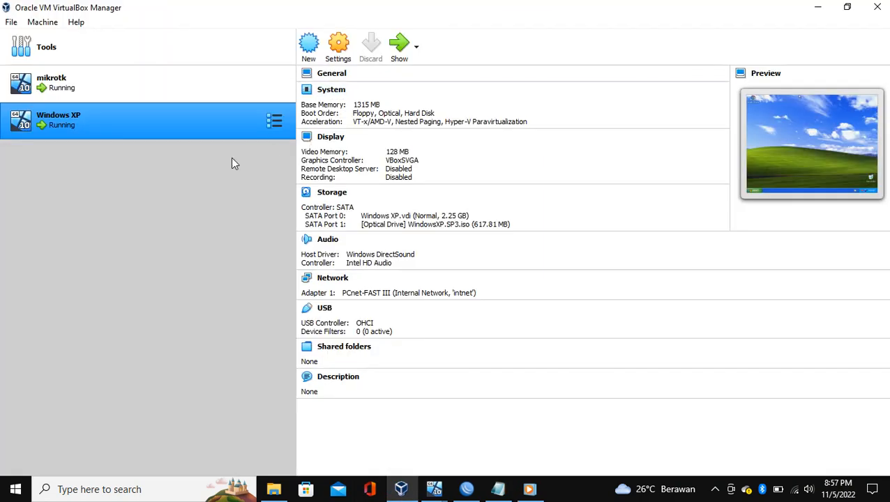
left_click(92, 84)
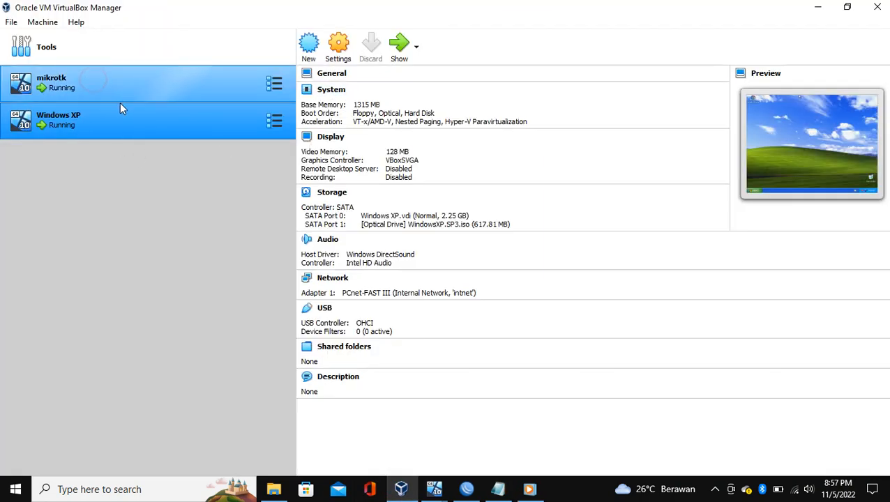
left_click(102, 130)
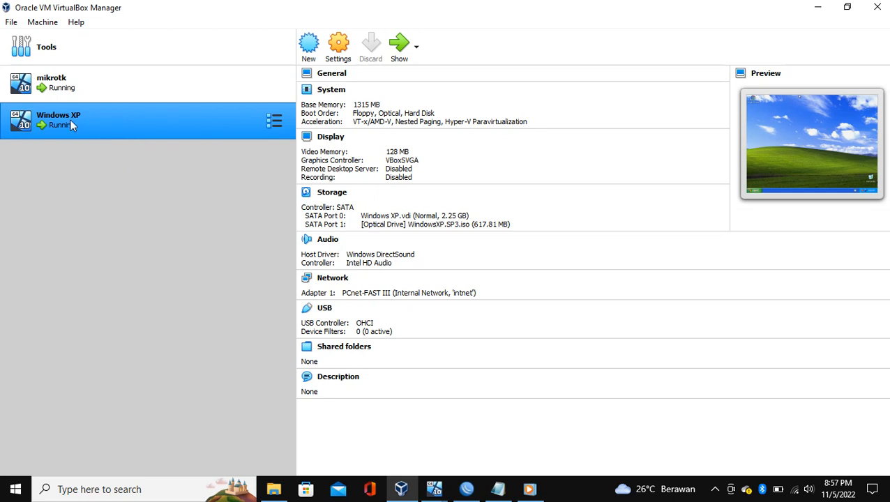
left_click(58, 86)
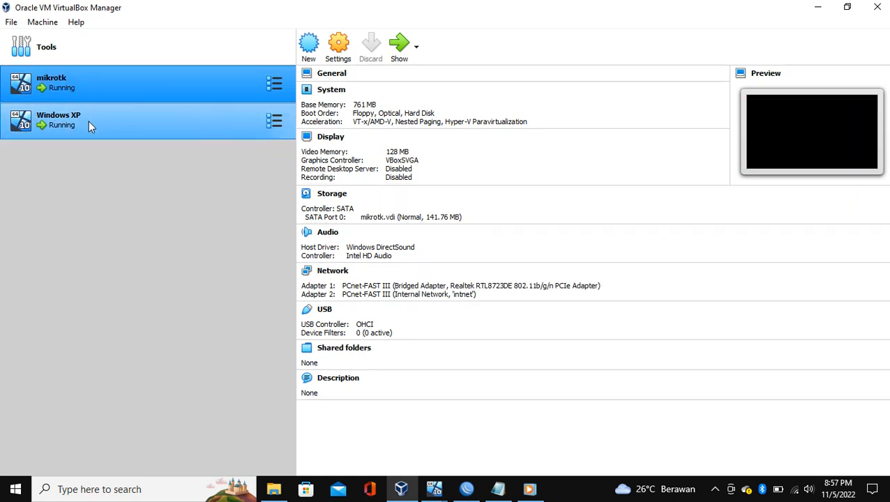
left_click(88, 121)
left_click(87, 90)
left_click(73, 122)
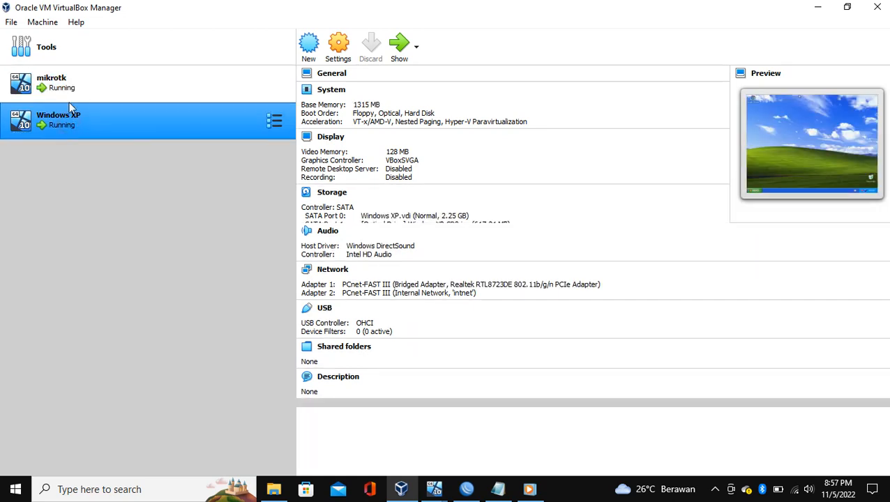
left_click(73, 91)
left_click(205, 122)
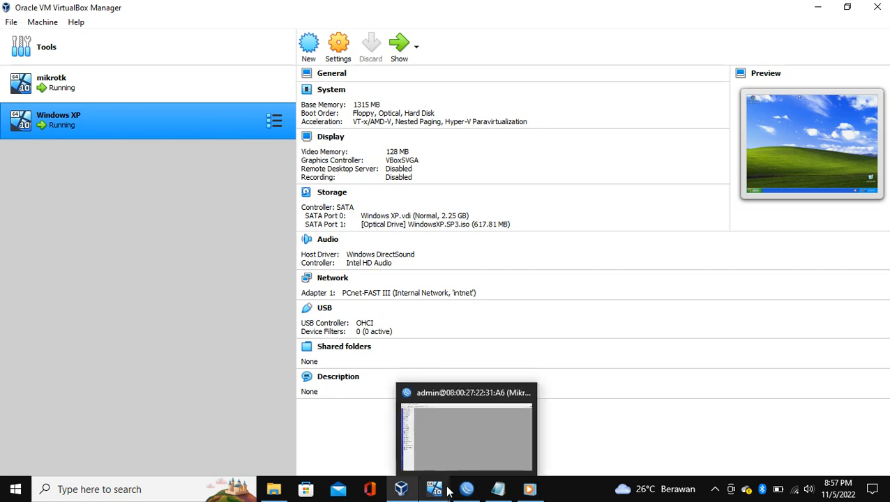
Bring up the running Windows XP virtual machine window to view its desktop
mouse_move(435, 490)
left_click(480, 444)
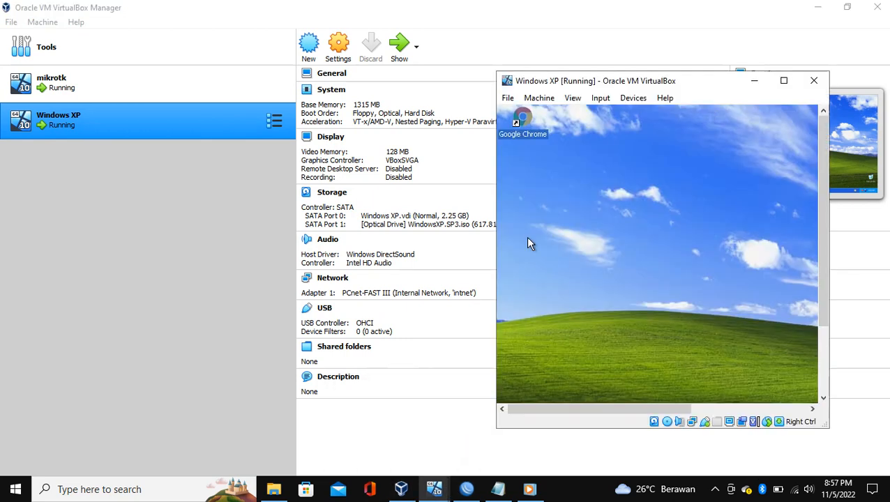
left_click(572, 218)
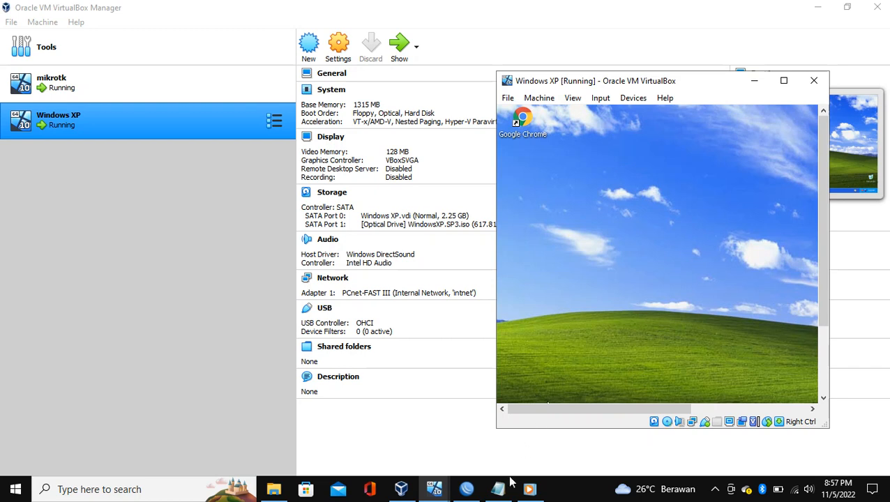
Switch to WinBox, open the router's interface list and move it to the middle of the workspace
left_click(467, 489)
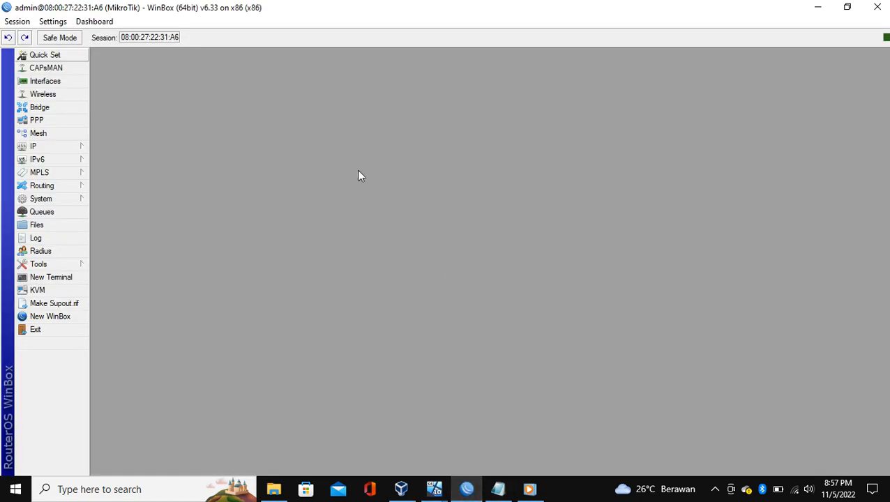
left_click(47, 81)
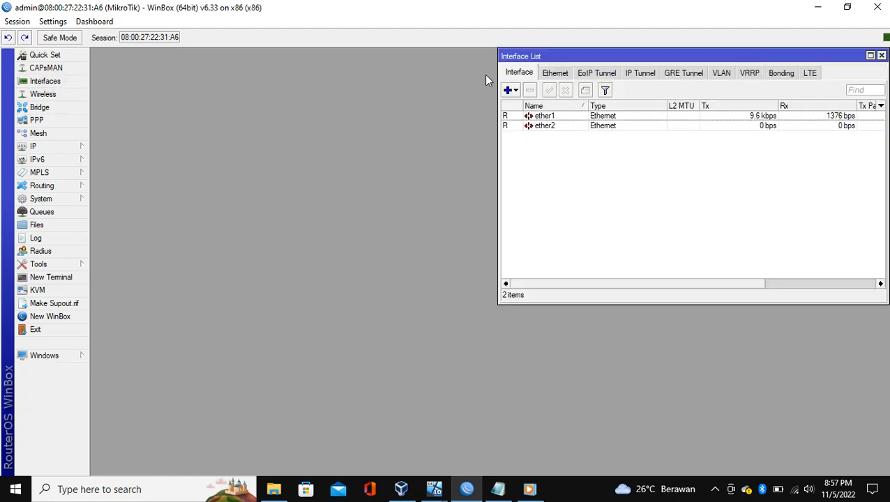
left_click_drag(540, 63, 275, 93)
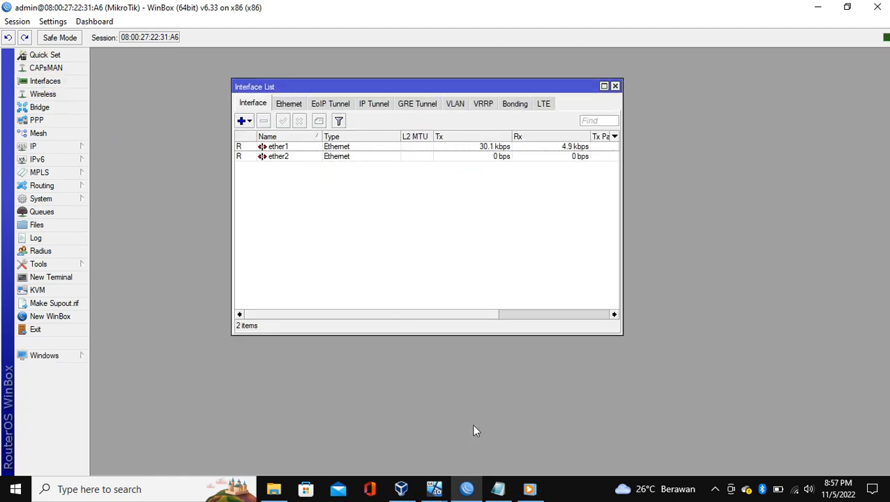
Check the assignment notes, open the router's Queue List and place it below the interface entries
left_click(498, 490)
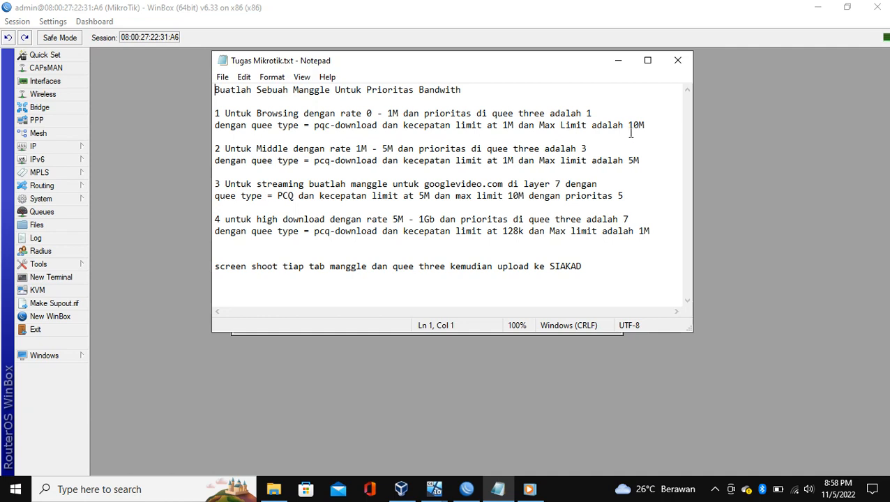
left_click(46, 215)
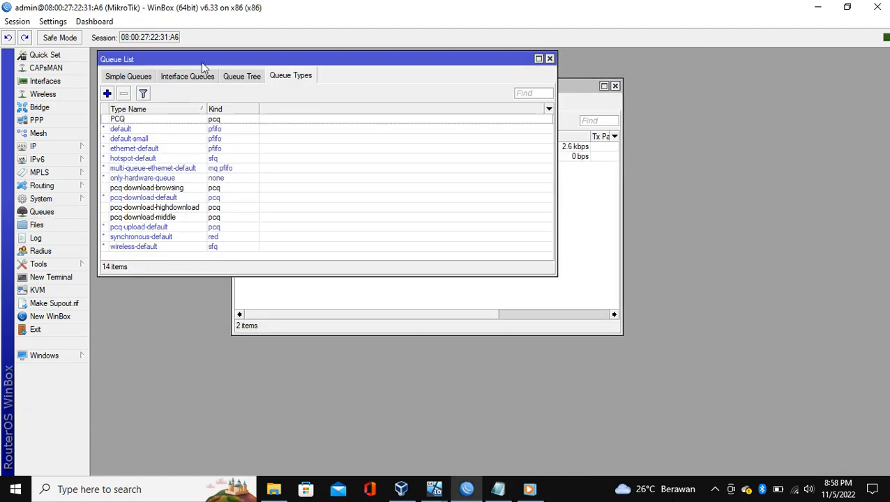
left_click_drag(269, 95, 350, 182)
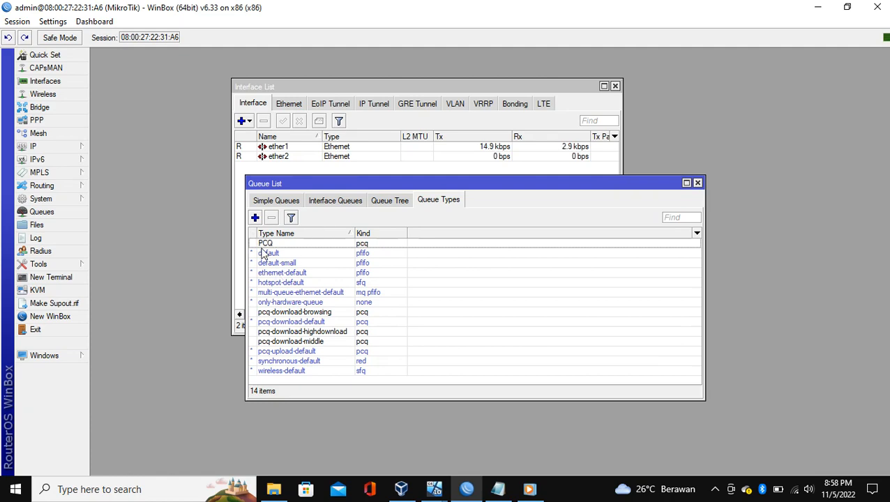
Correct the queue type in the Browsing item of the Tugas Mikrotik.txt notes to pcq-download
left_click(497, 489)
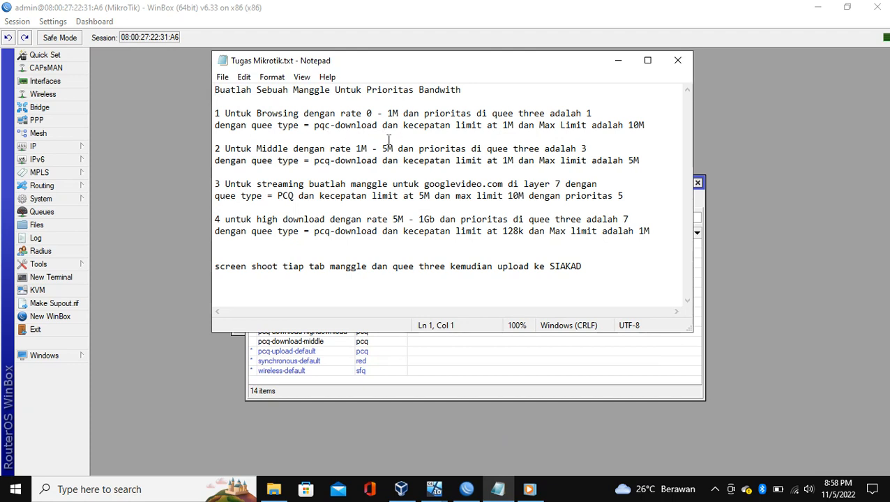
left_click(323, 126)
key("BackSpace")
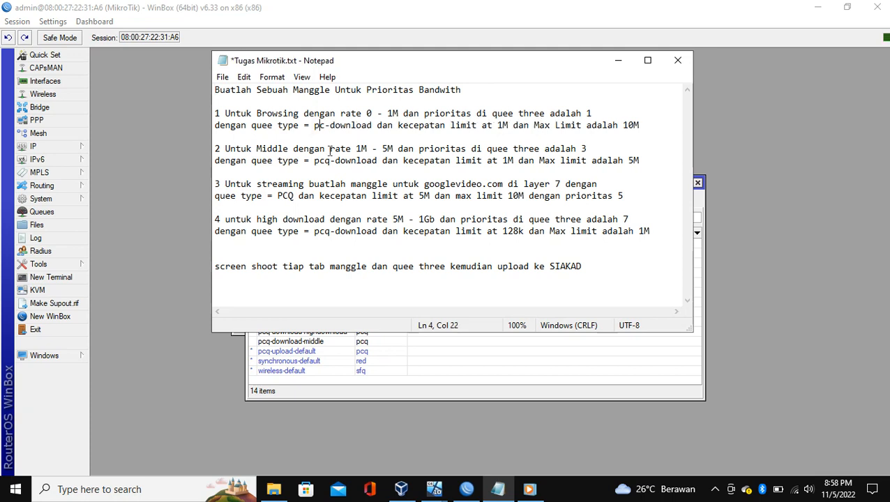
type("c")
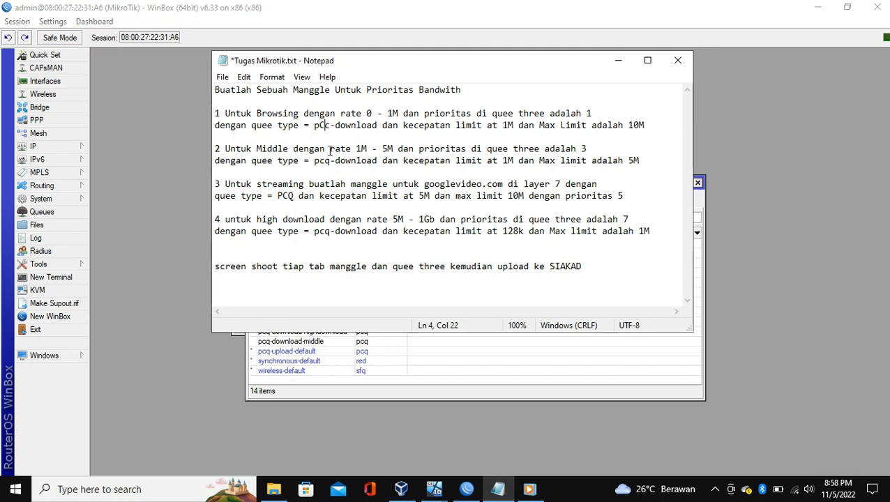
key("BackSpace")
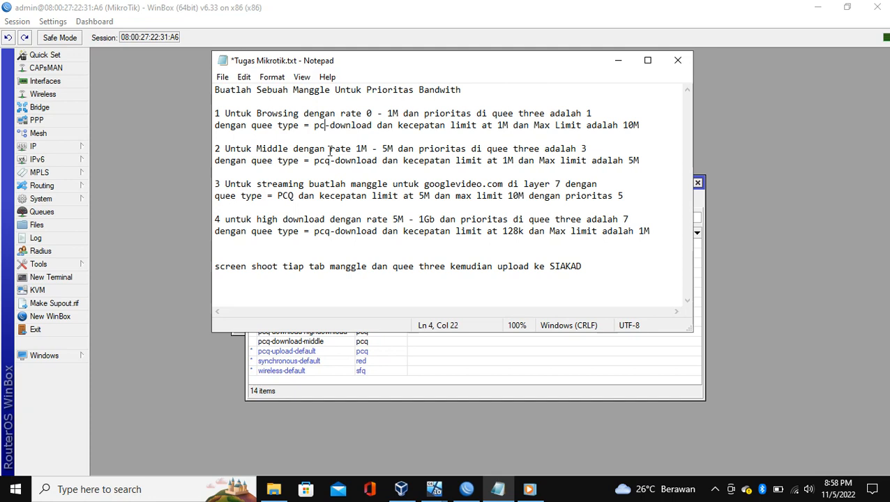
type("q")
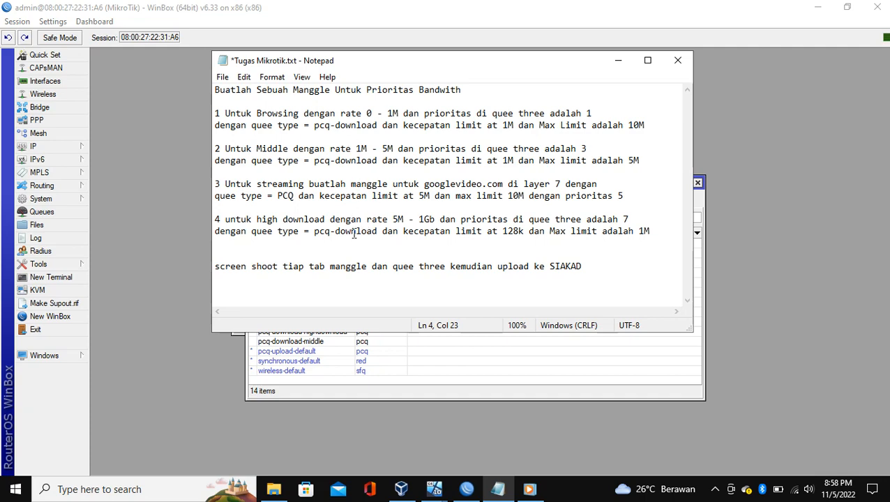
Examine the browsing, highdownload, middle and PCQ entries among the queue types and compare them with the assignment notes
left_click(394, 399)
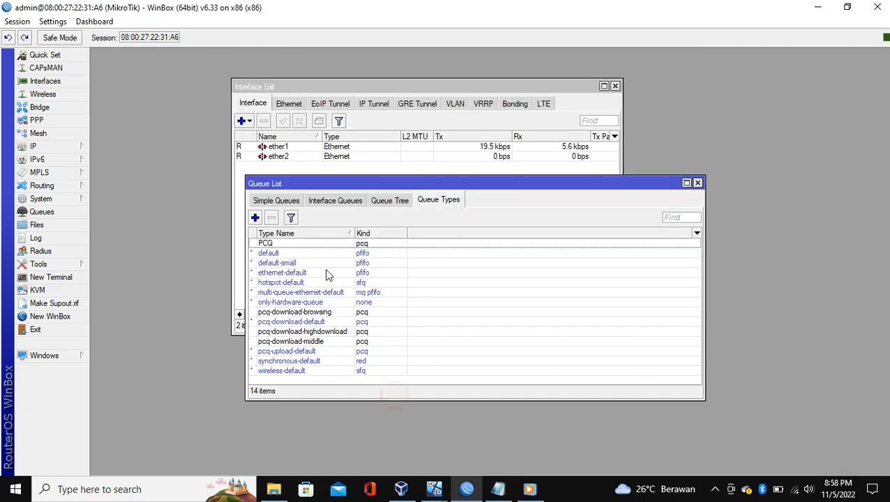
left_click(321, 312)
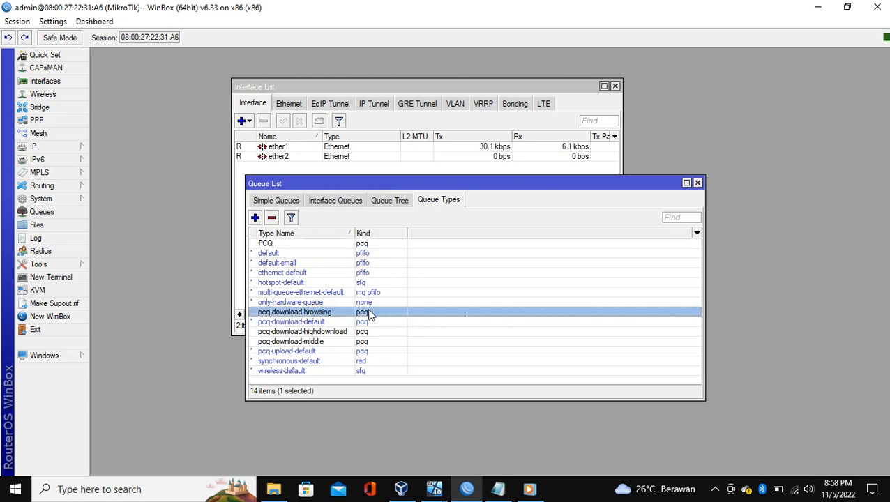
left_click(287, 332)
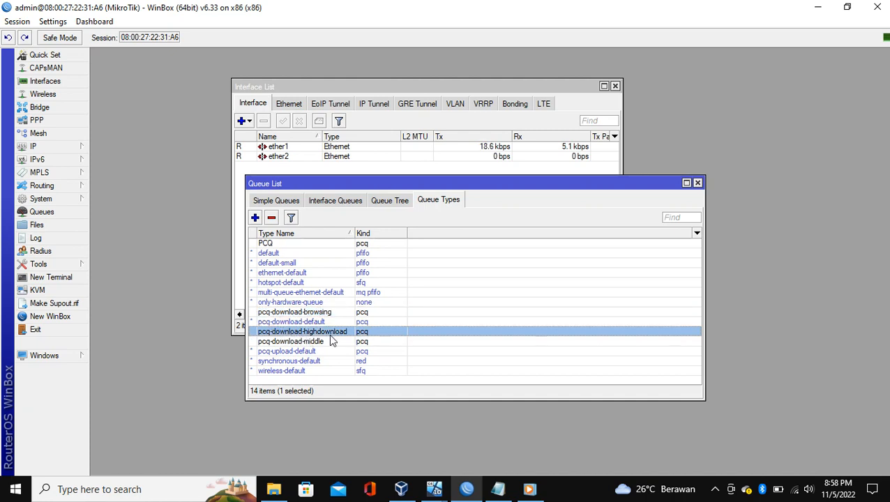
left_click(322, 343)
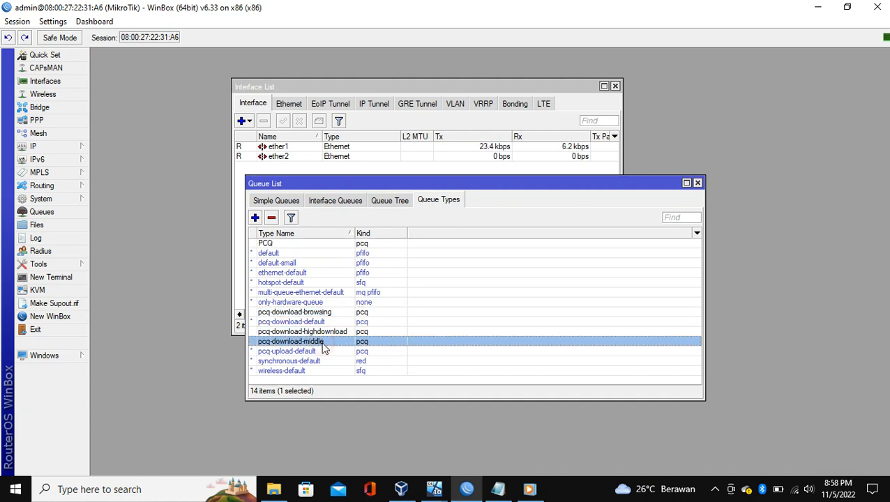
left_click(289, 243)
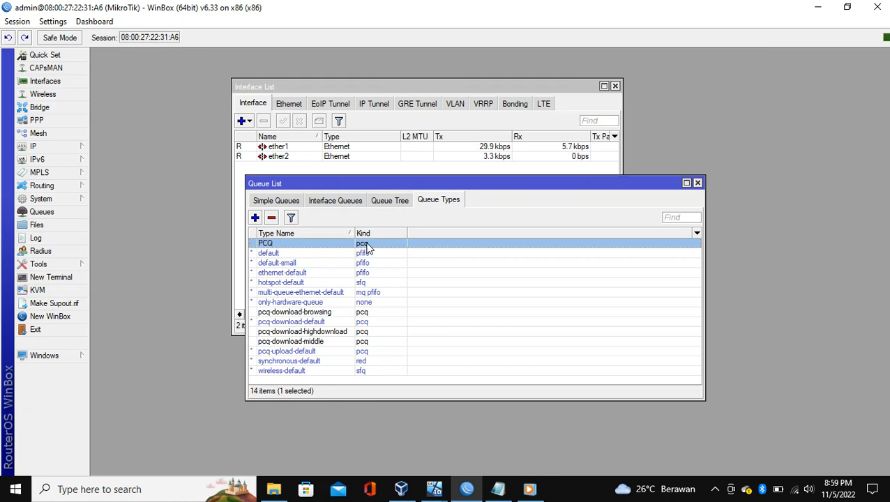
left_click(510, 491)
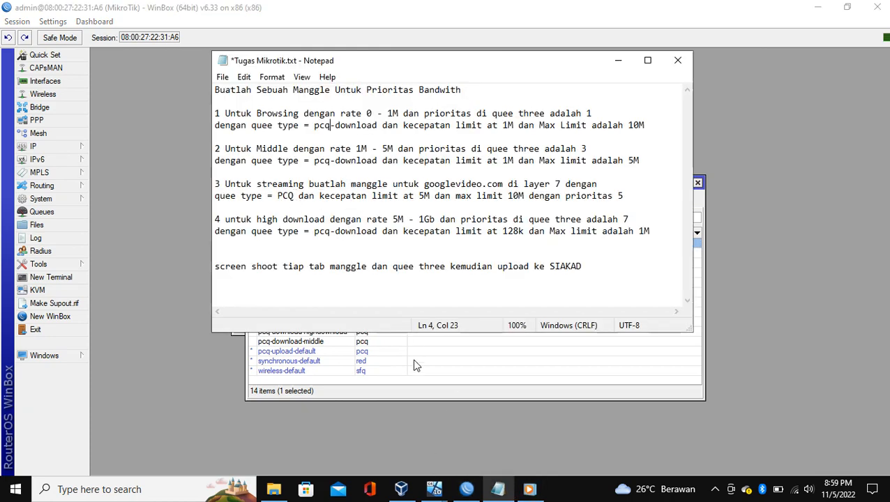
left_click(415, 395)
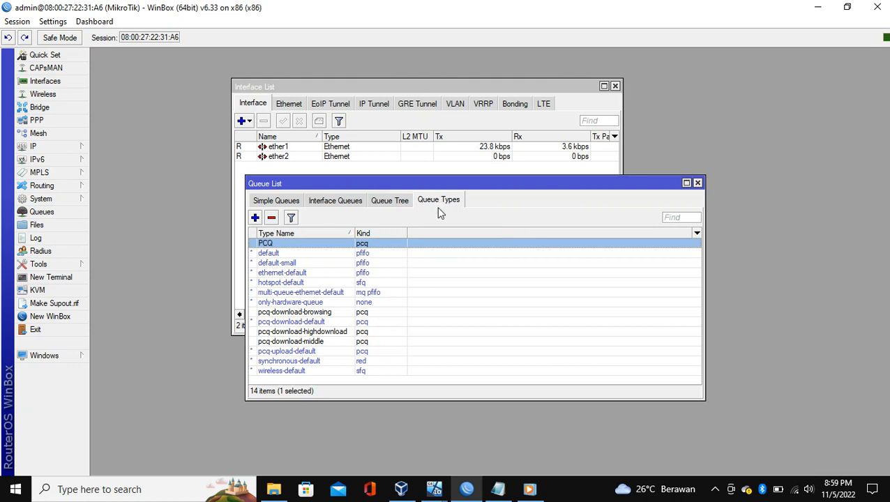
Start a new queue type named pcq-download-nonton with kind pcq
left_click(256, 218)
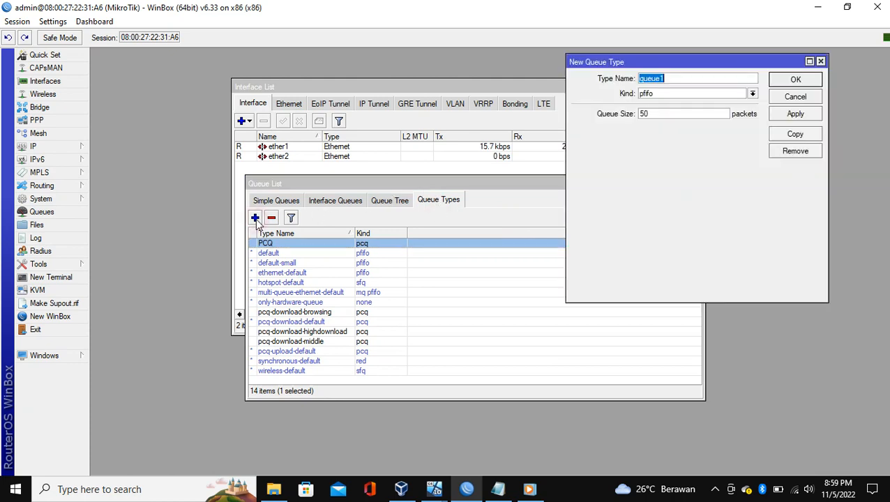
left_click_drag(680, 64, 691, 113)
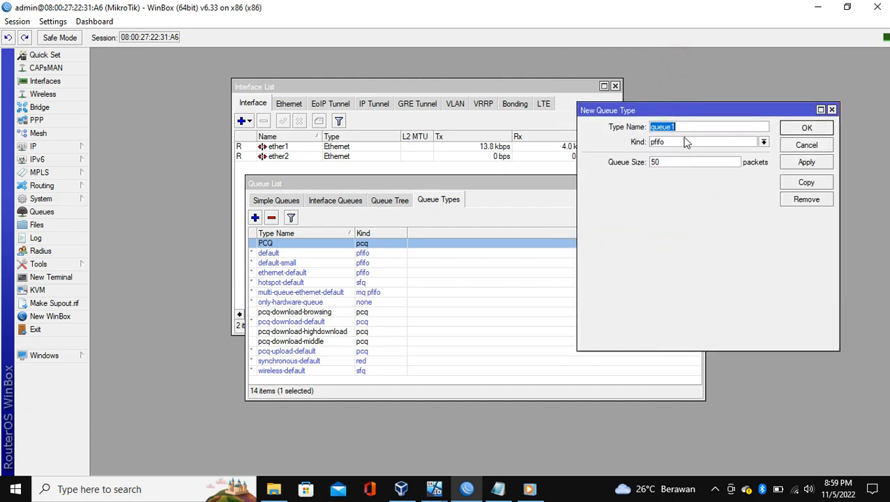
left_click(684, 126)
double_click(684, 127)
type("pcq-")
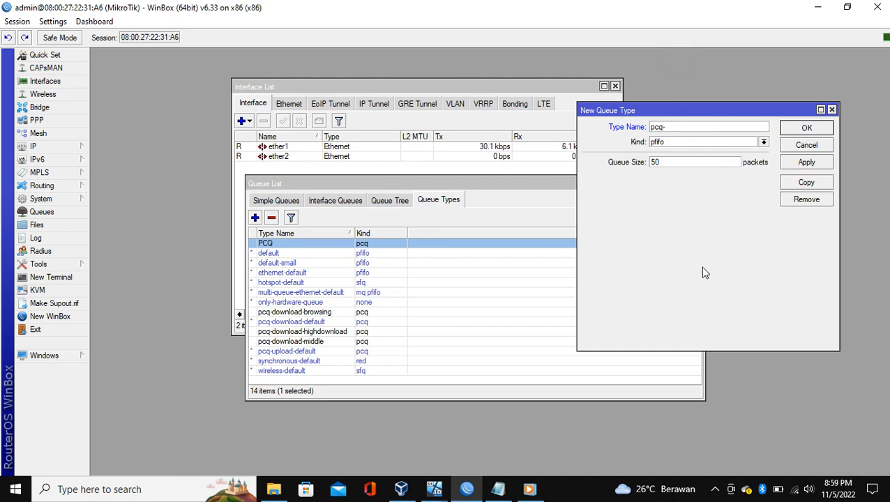
type("download-non")
type("ton")
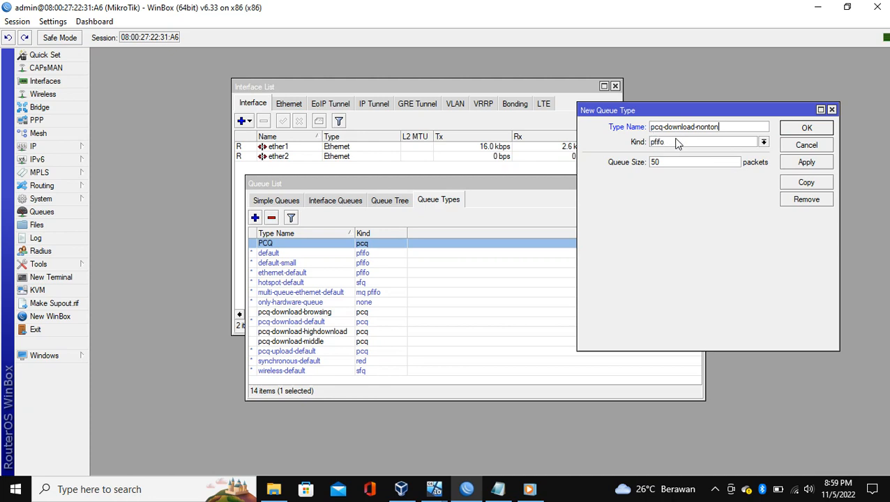
left_click(739, 143)
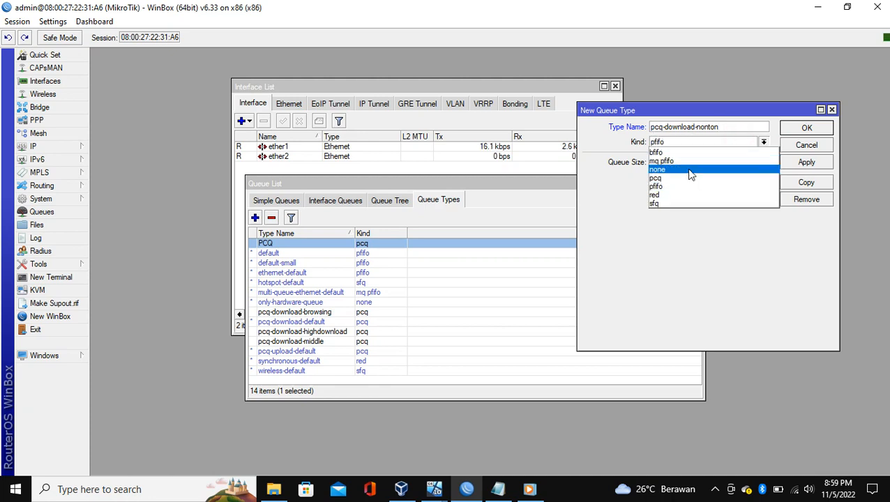
left_click(659, 179)
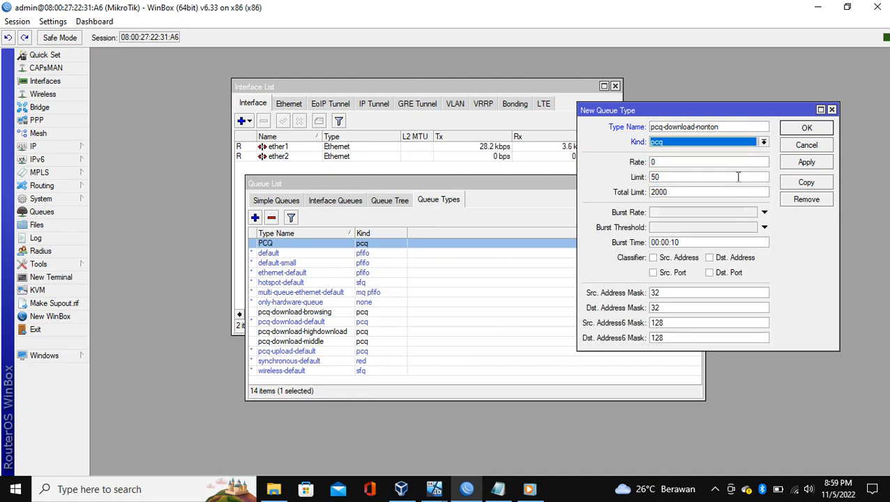
left_click(675, 178)
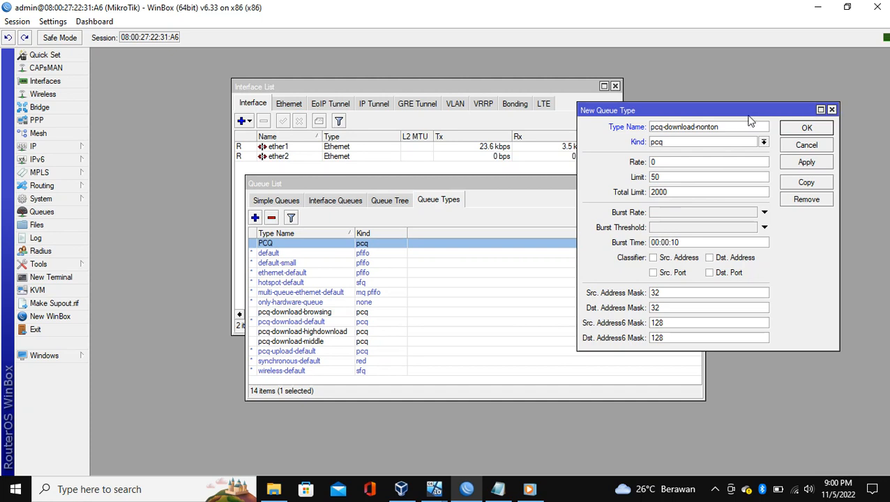
Open the pcq-download-browsing queue type beside the new one and compare its rate and limits with the assignment notes
double_click(292, 312)
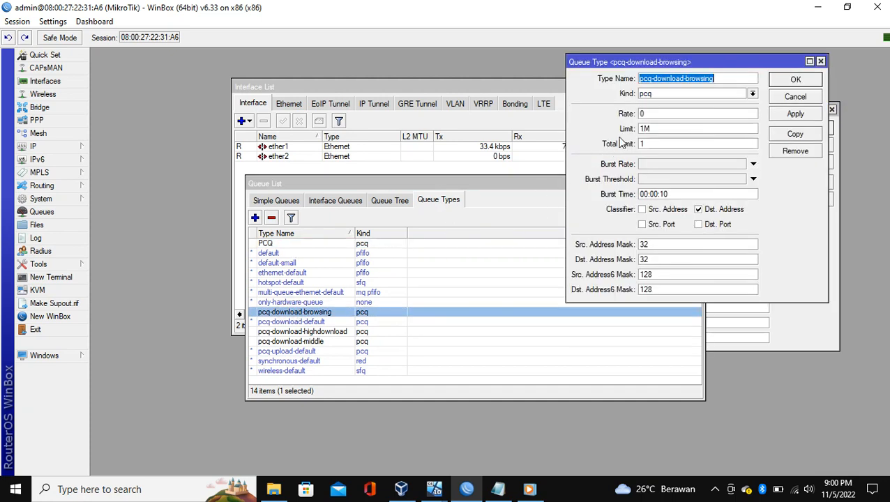
left_click_drag(401, 77, 370, 79)
left_click(586, 110)
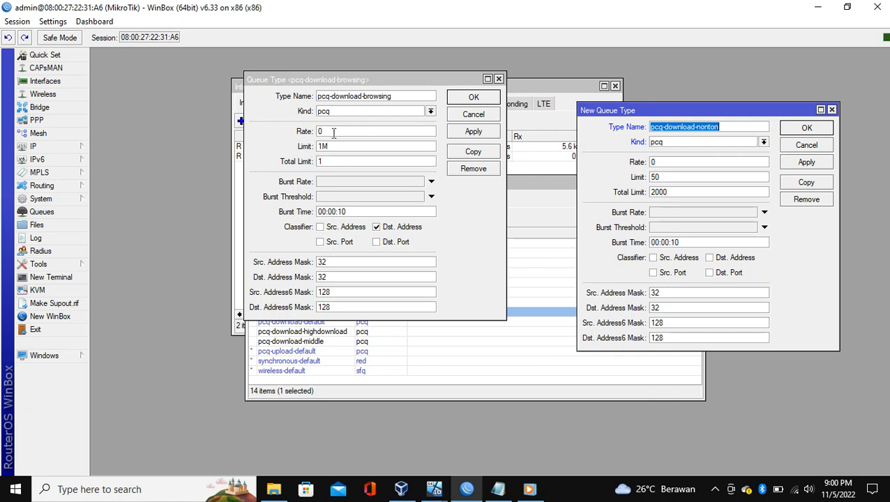
left_click_drag(662, 104, 638, 71)
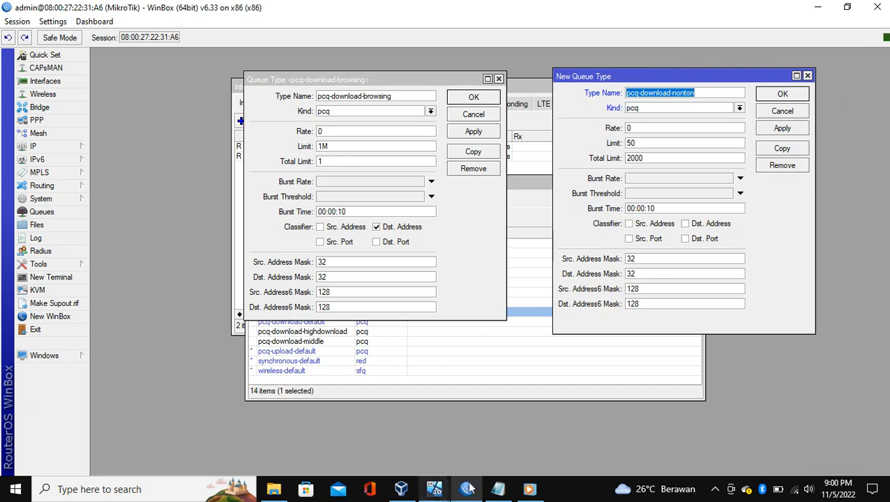
left_click(497, 489)
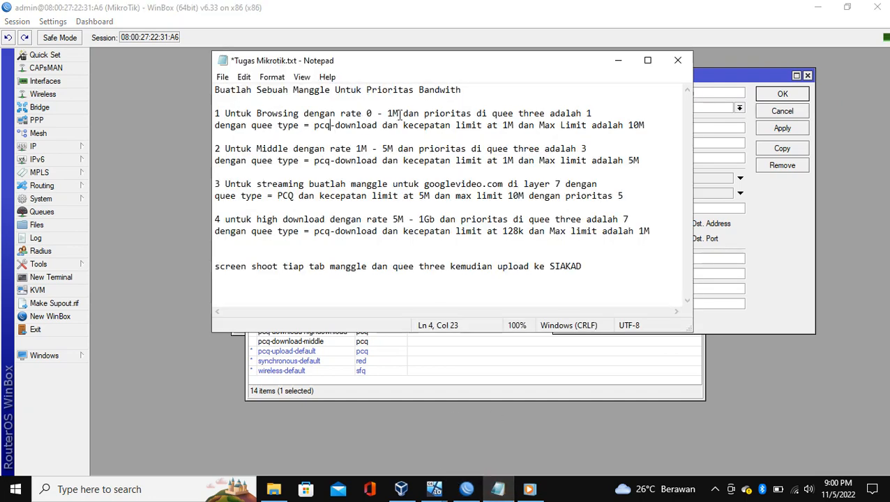
left_click(597, 112)
left_click(614, 63)
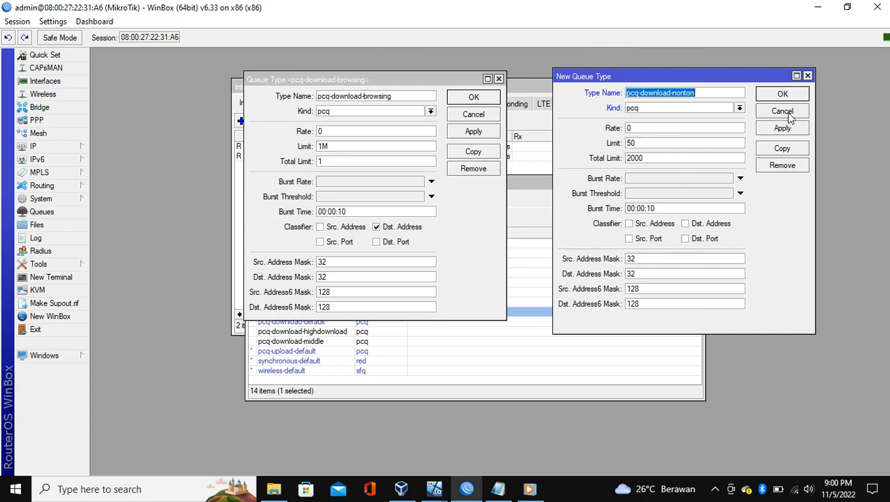
Discard the unsaved pcq-download-nonton queue type
left_click(643, 144)
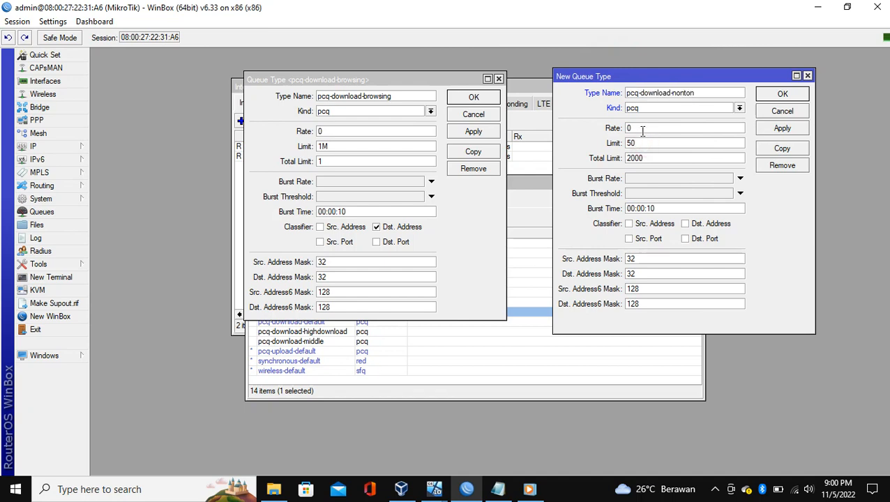
left_click(648, 158)
left_click(809, 76)
Move the pcq-download-browsing window aside and open the pcq-download-middle, pcq-download-highdownload and PCQ queue types
left_click_drag(418, 82, 710, 104)
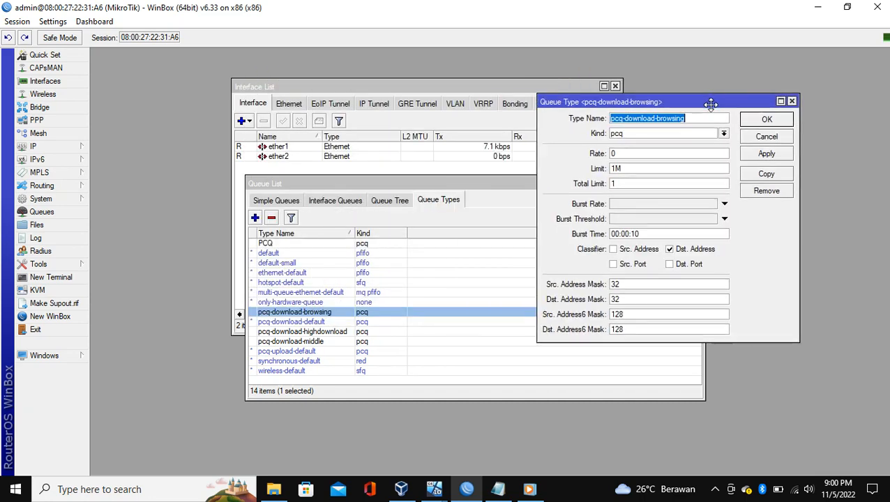
double_click(323, 341)
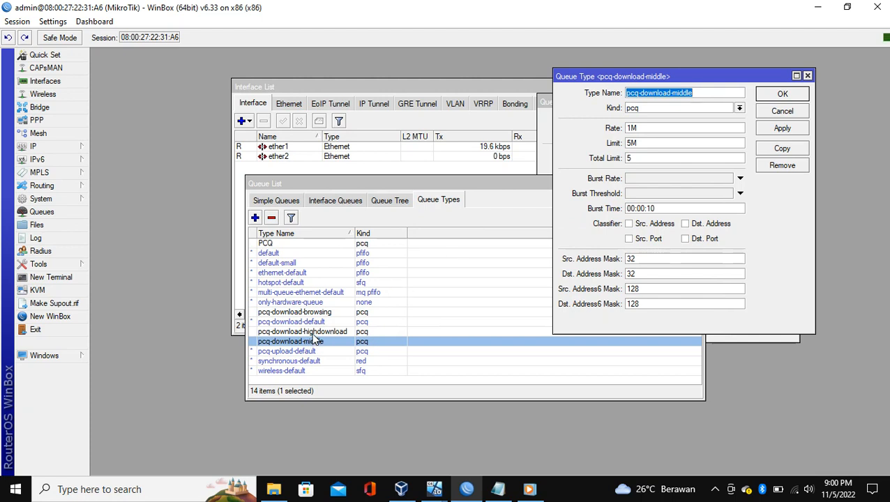
double_click(312, 332)
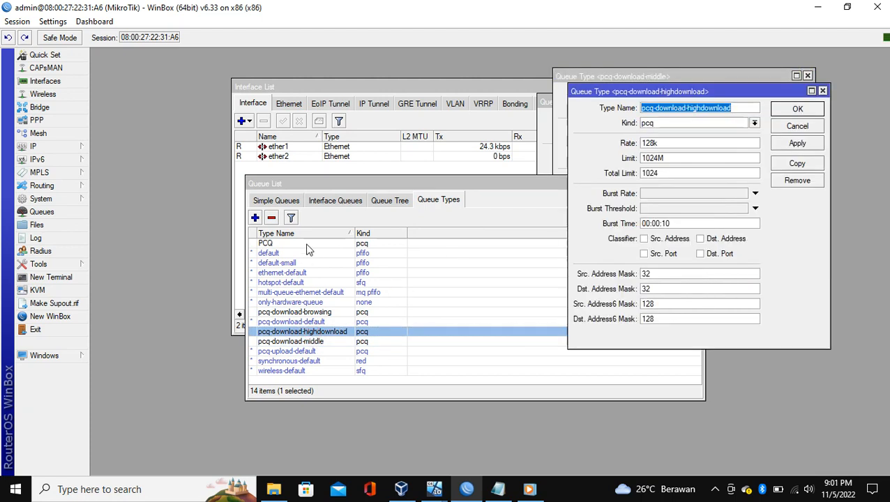
double_click(288, 245)
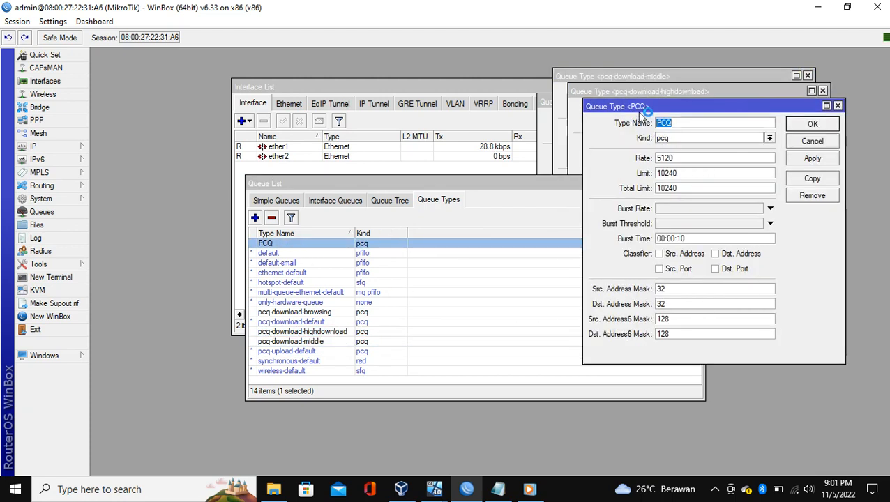
Arrange the PCQ, pcq-download-highdownload and pcq-download-middle windows side by side in that order across the workspace
left_click_drag(640, 110, 169, 79)
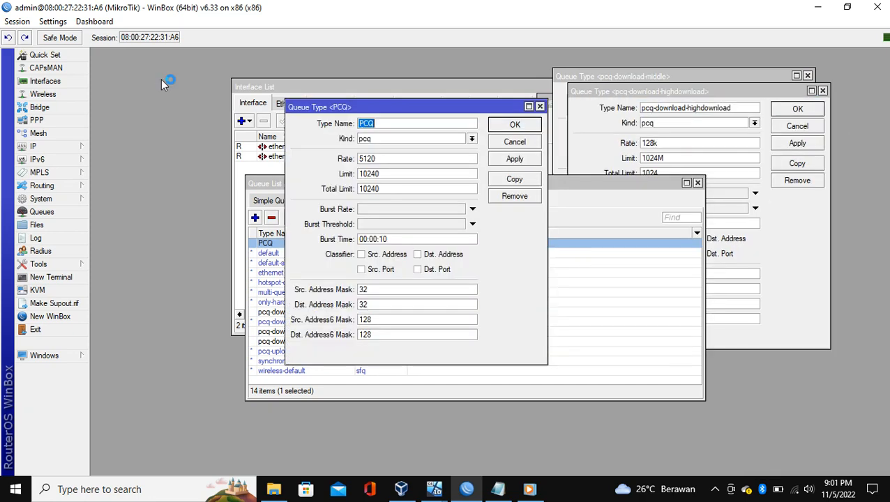
left_click(530, 104)
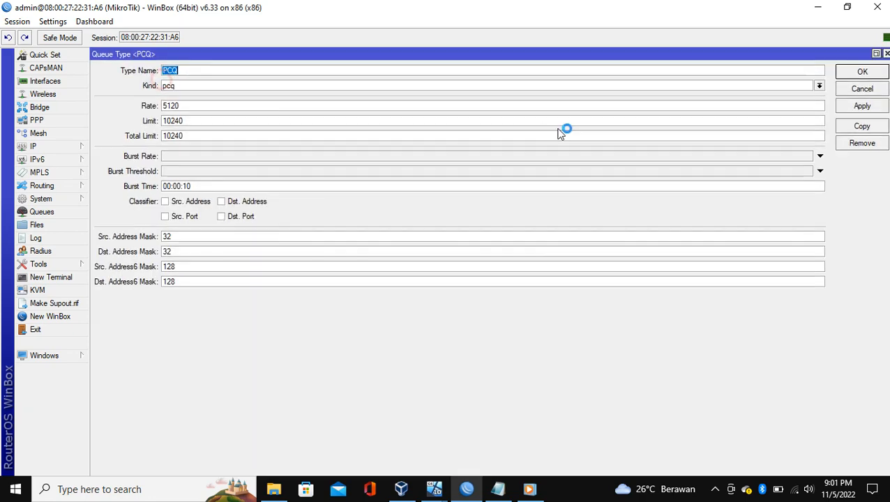
left_click(877, 54)
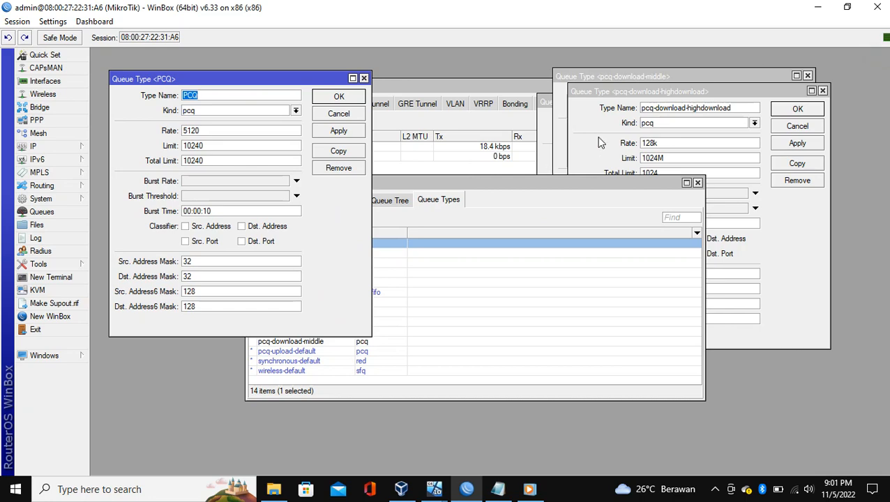
left_click(623, 94)
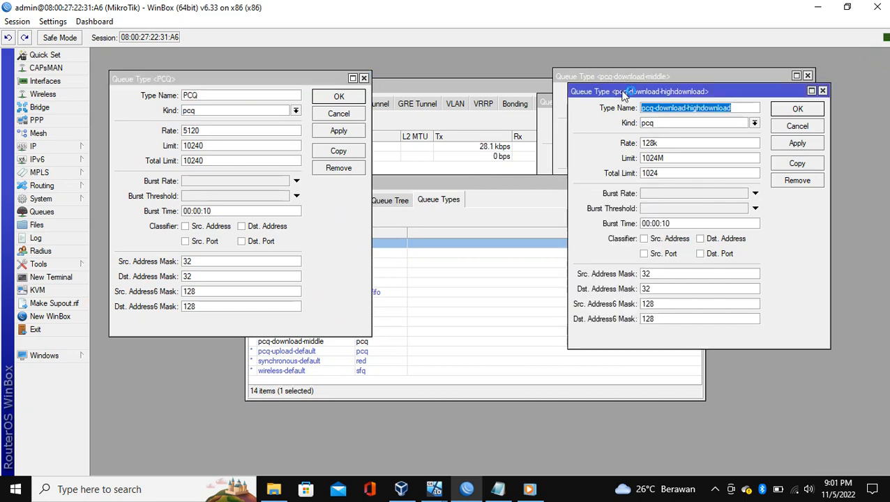
left_click_drag(623, 93, 420, 76)
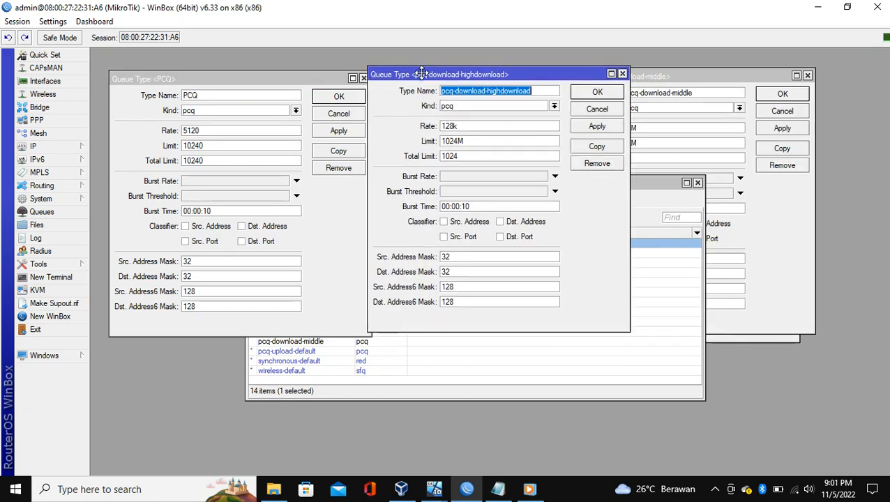
left_click(665, 77)
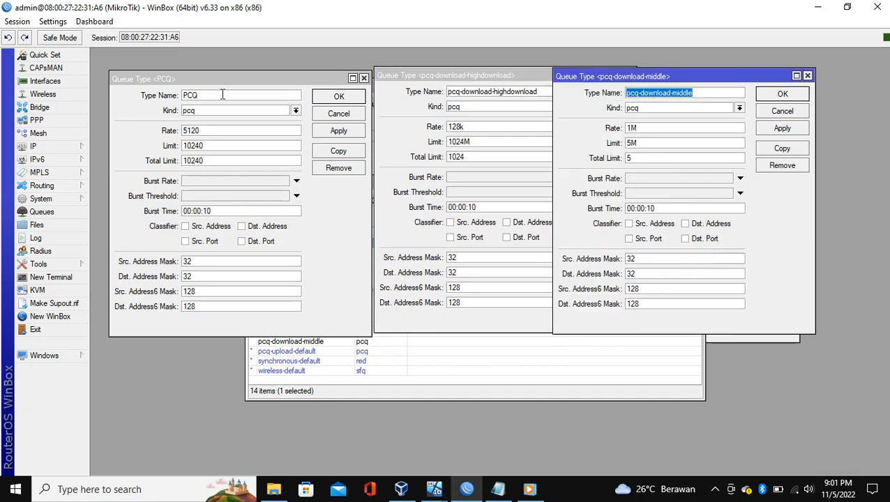
left_click_drag(221, 78, 204, 57)
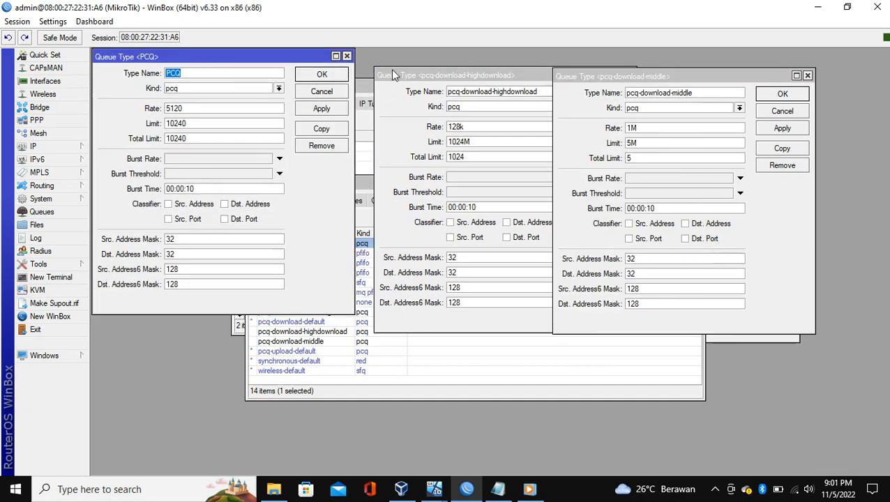
left_click_drag(400, 75, 380, 59)
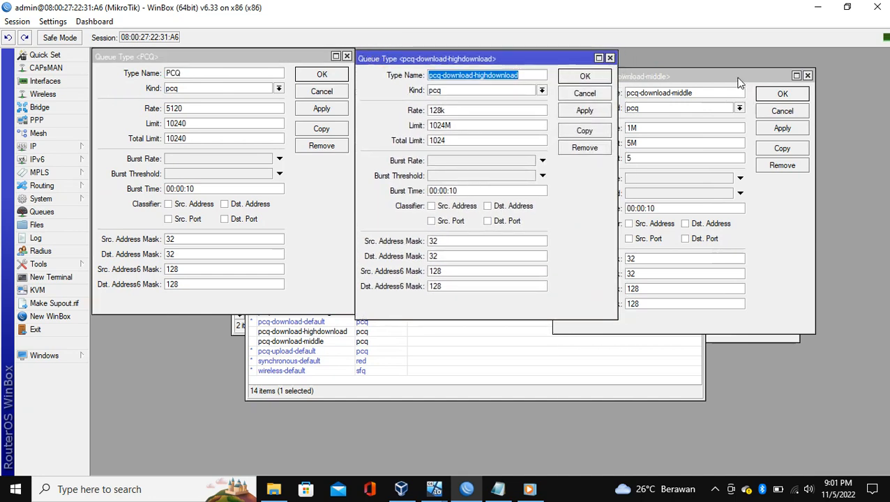
left_click(709, 82)
left_click_drag(710, 82, 784, 67)
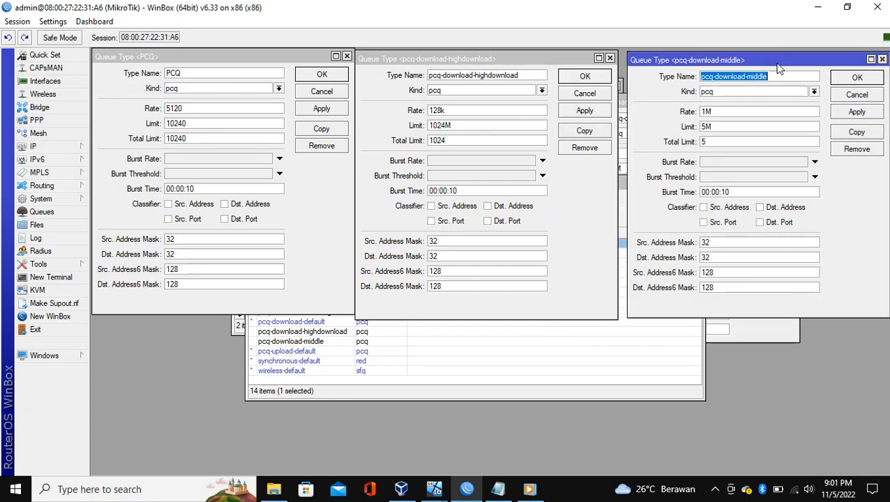
Place the Queue List and pcq-download-browsing windows below the other queue types and close the Interface List
left_click(617, 341)
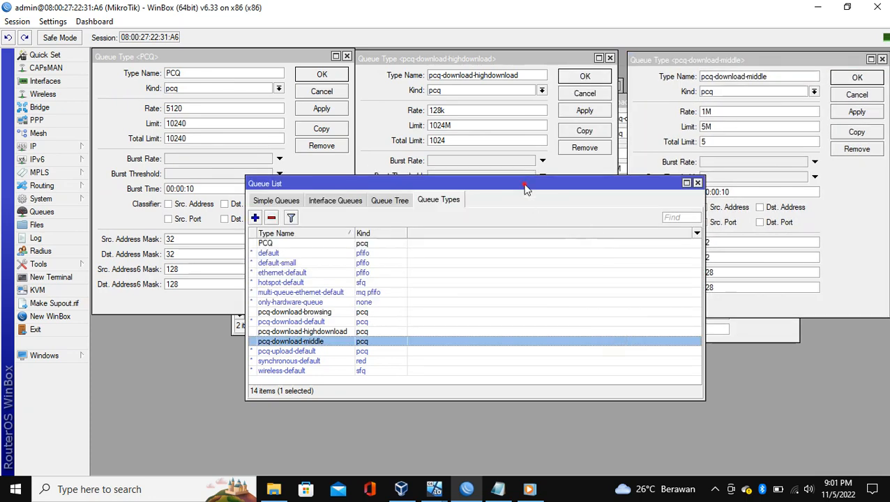
left_click_drag(526, 186, 519, 230)
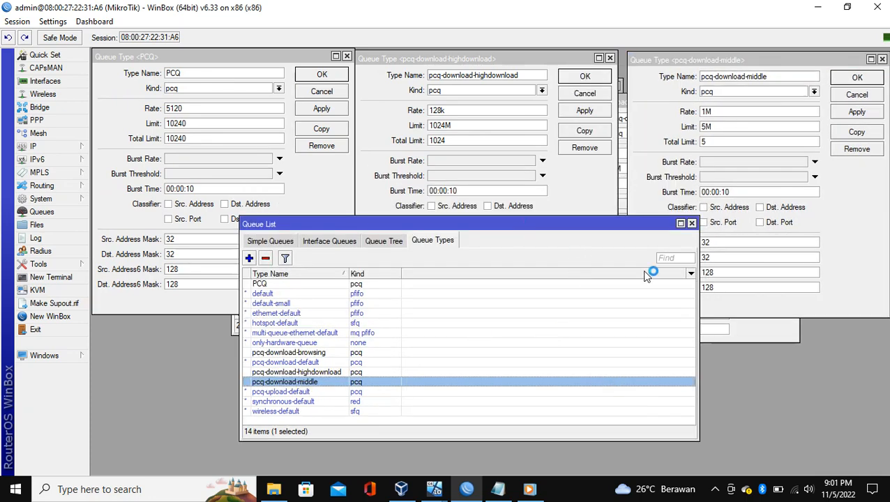
left_click_drag(539, 324, 426, 451)
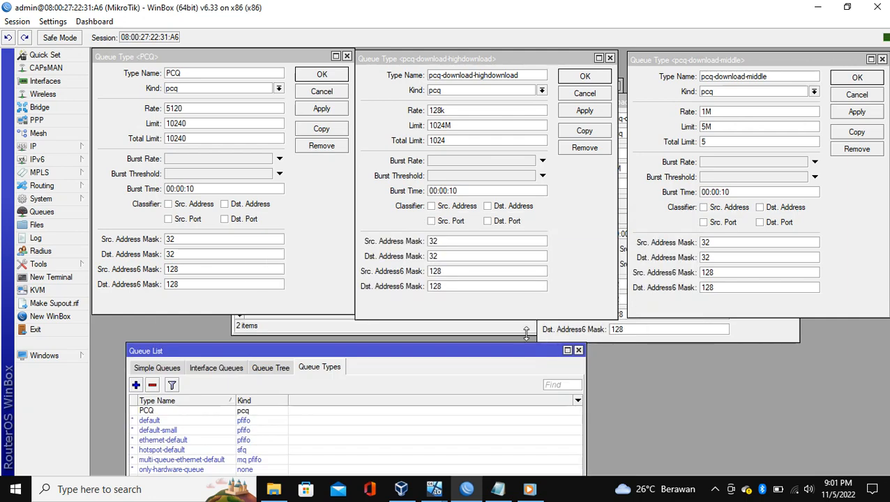
left_click(520, 325)
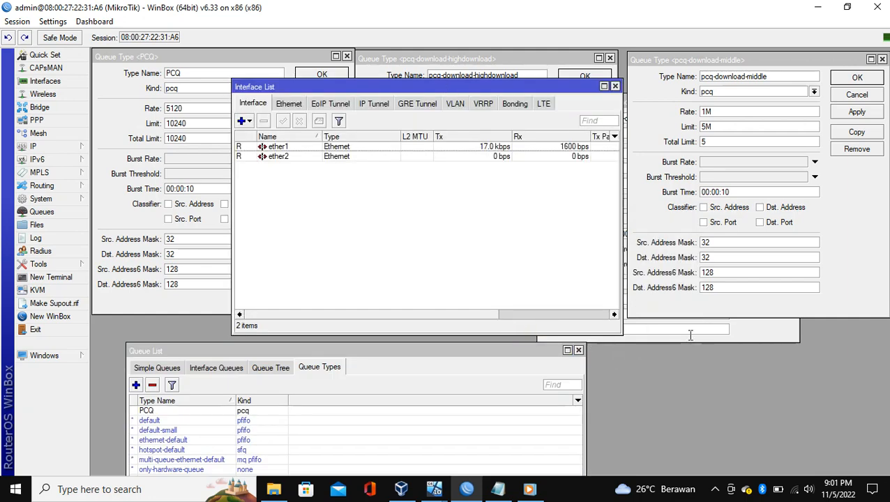
left_click(773, 334)
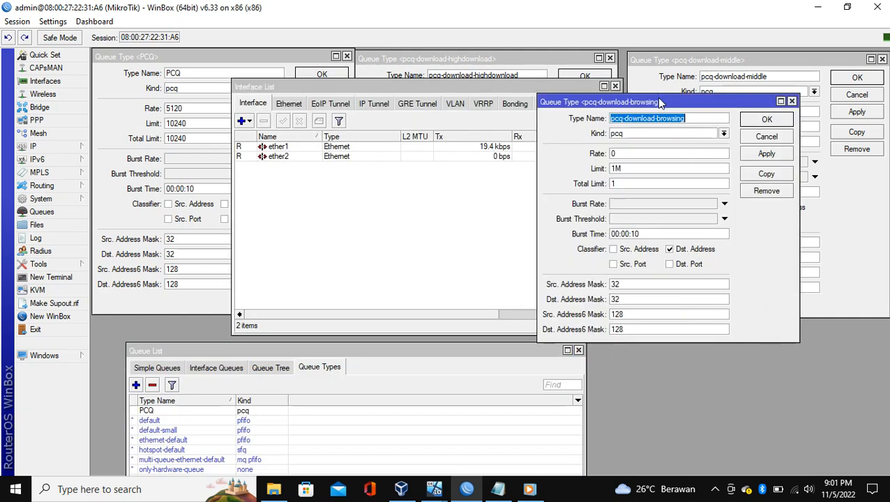
left_click_drag(659, 102, 562, 172)
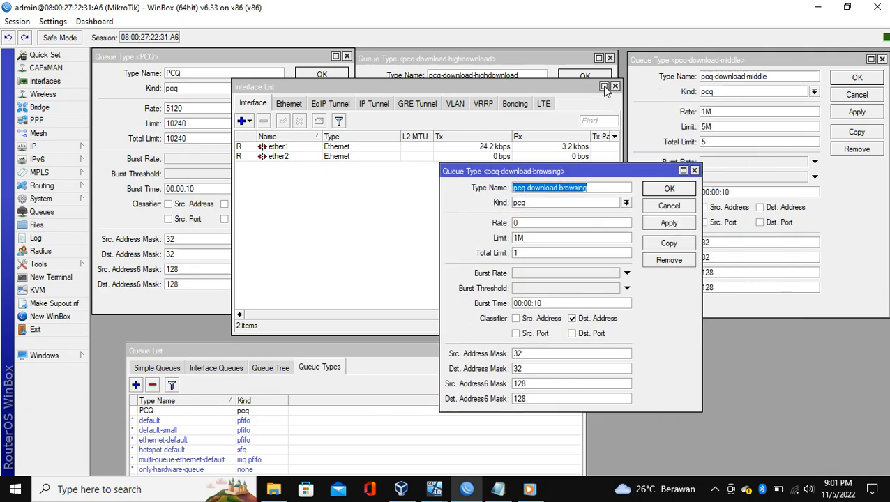
left_click(614, 86)
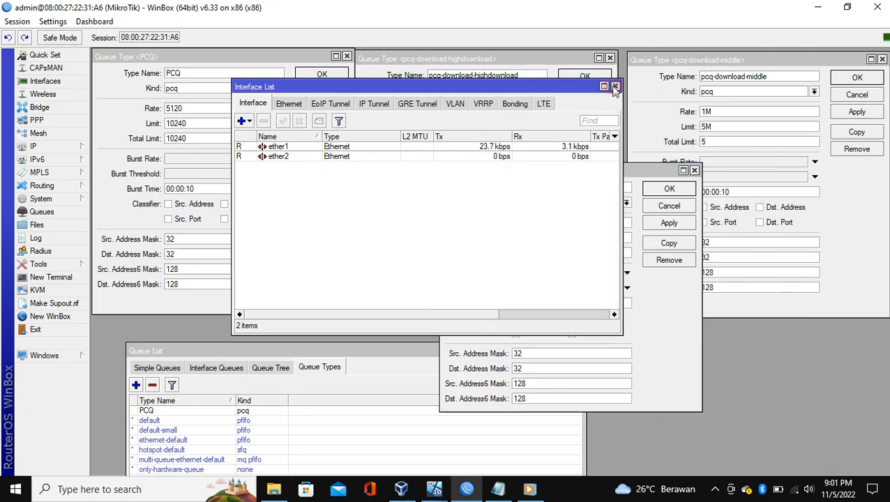
left_click_drag(626, 170, 659, 320)
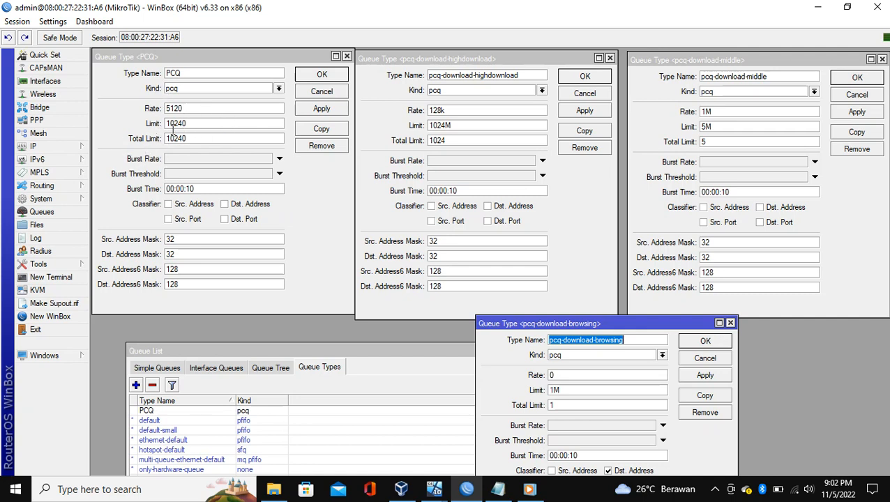
Review the streaming requirements in the Tugas Mikrotik.txt assignment in Notepad, then return to WinBox
left_click(497, 489)
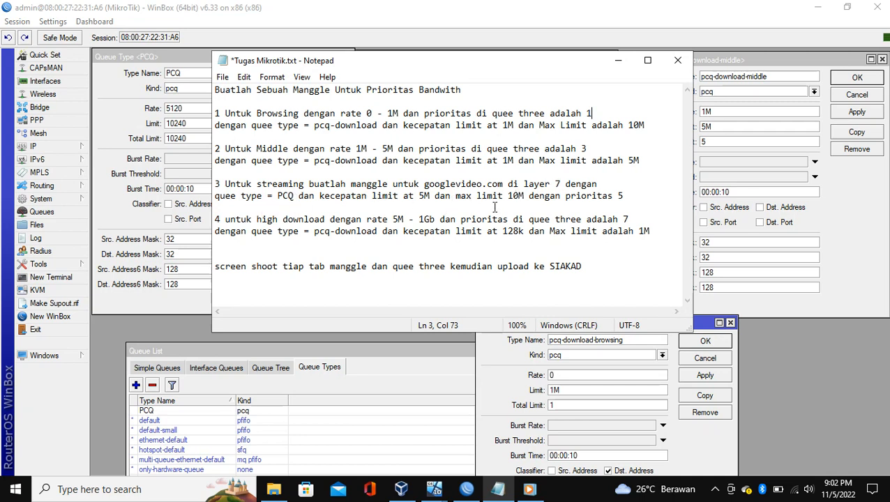
left_click(622, 196)
left_click(618, 61)
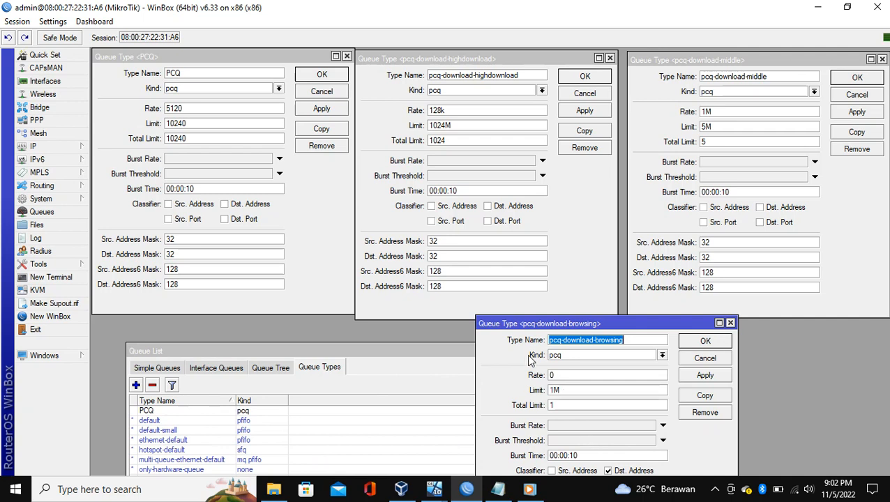
Close the pcq-download-browsing, pcq-download-middle, pcq-download-highdownload and PCQ windows, and move the Queue List to the middle of the workspace
left_click(730, 323)
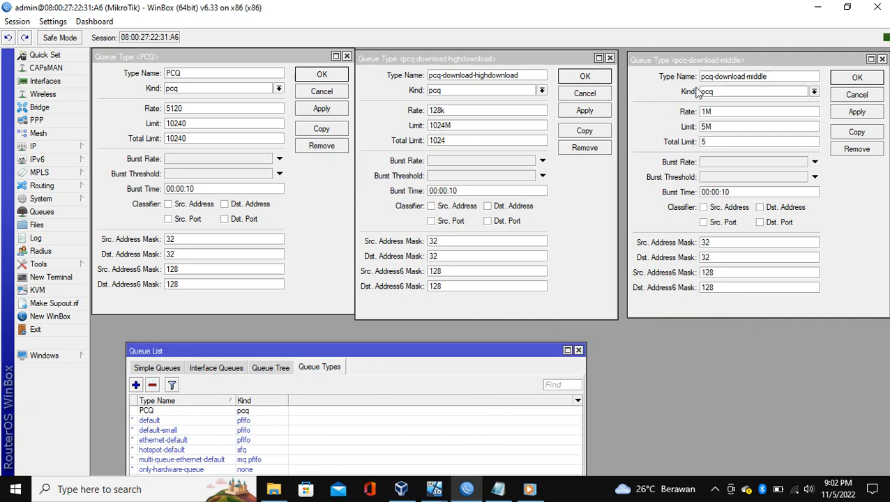
left_click(702, 60)
left_click_drag(824, 64, 789, 74)
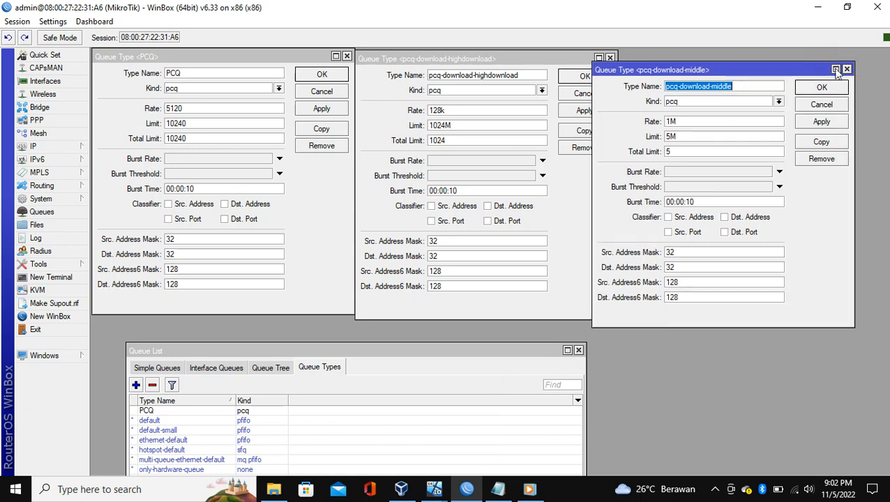
left_click(846, 69)
left_click(611, 58)
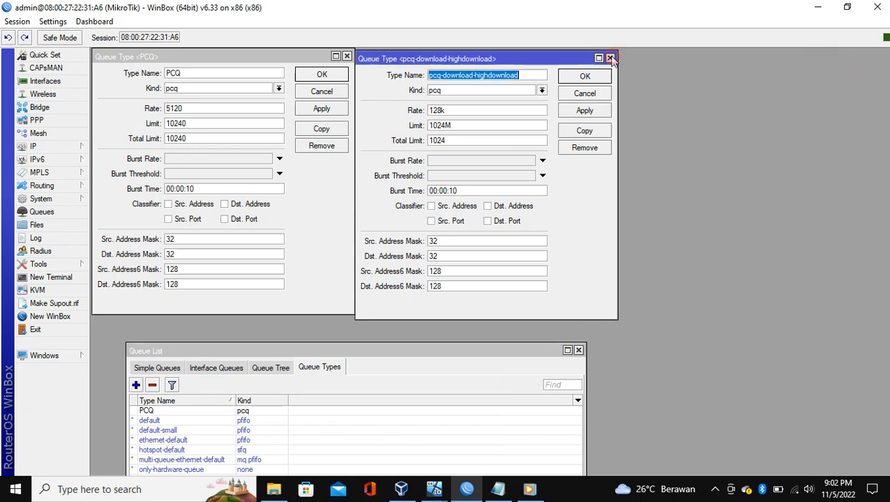
left_click(612, 58)
left_click(347, 55)
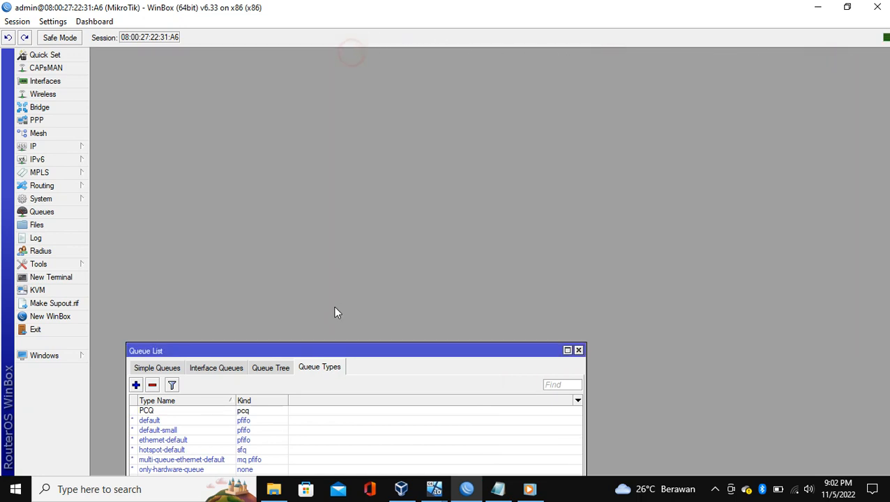
left_click_drag(318, 360, 412, 163)
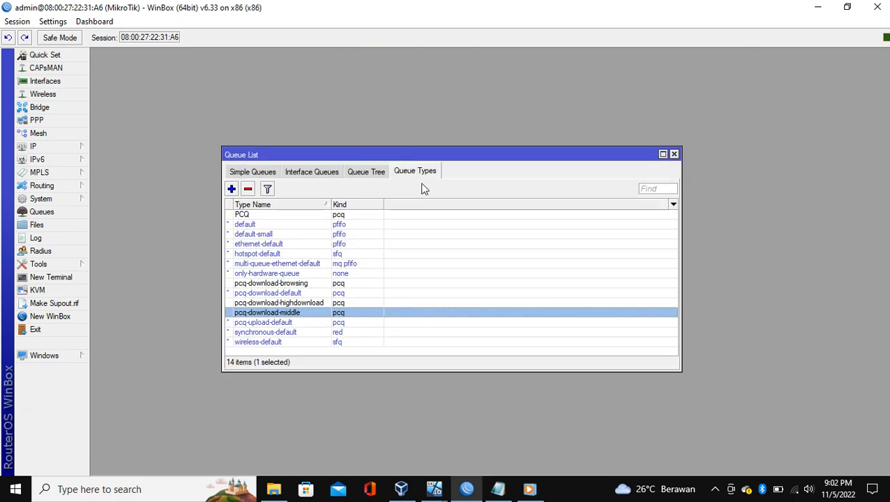
Compare the queue tree entries with the queue types and inspect the pcq-download-browsing settings
left_click(376, 174)
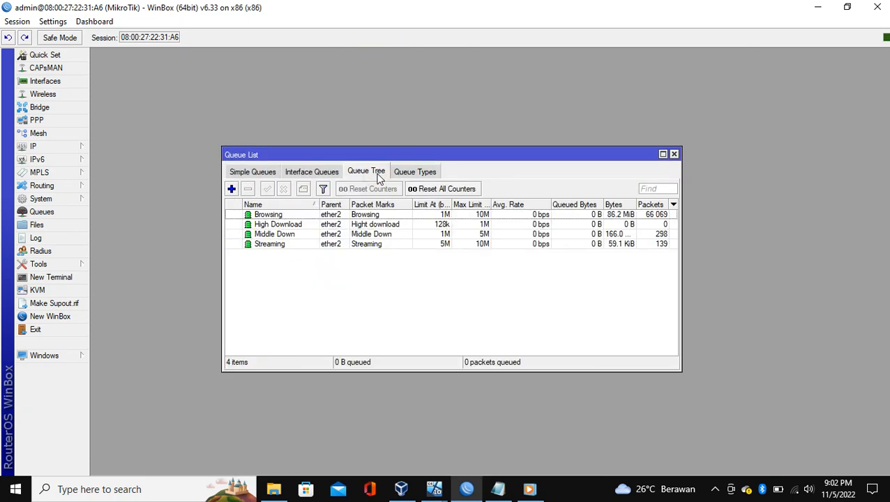
left_click(421, 176)
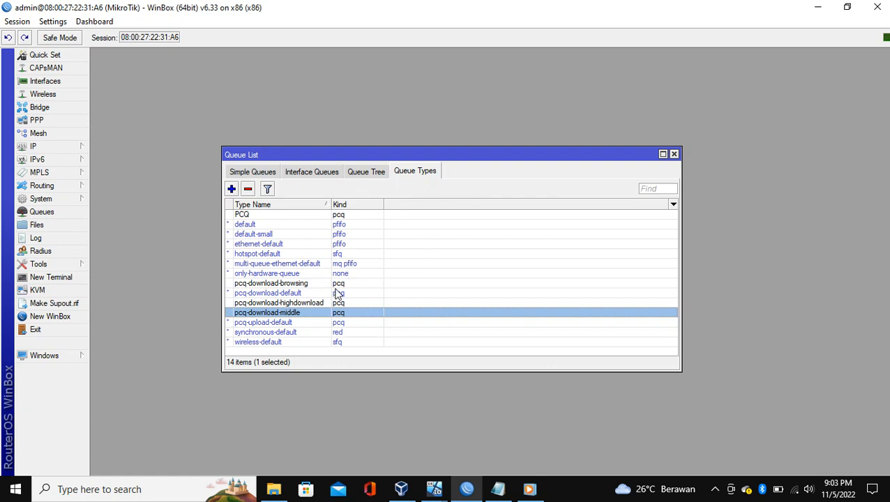
left_click(366, 173)
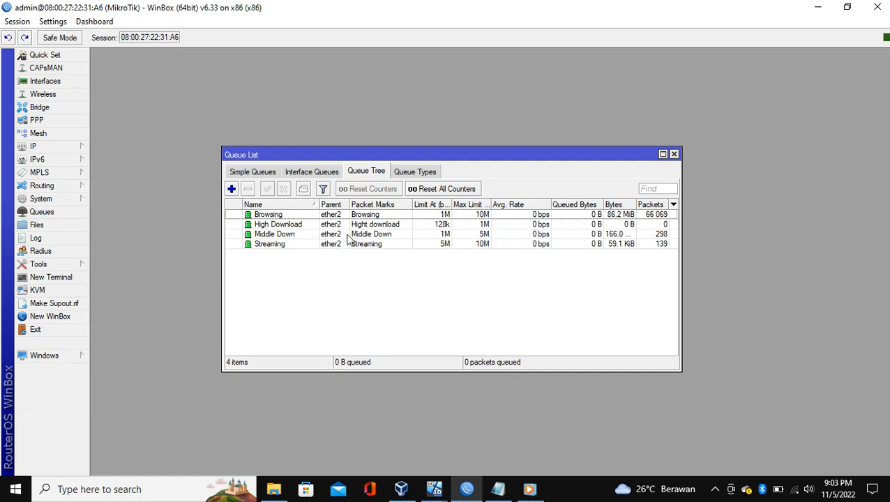
left_click(423, 174)
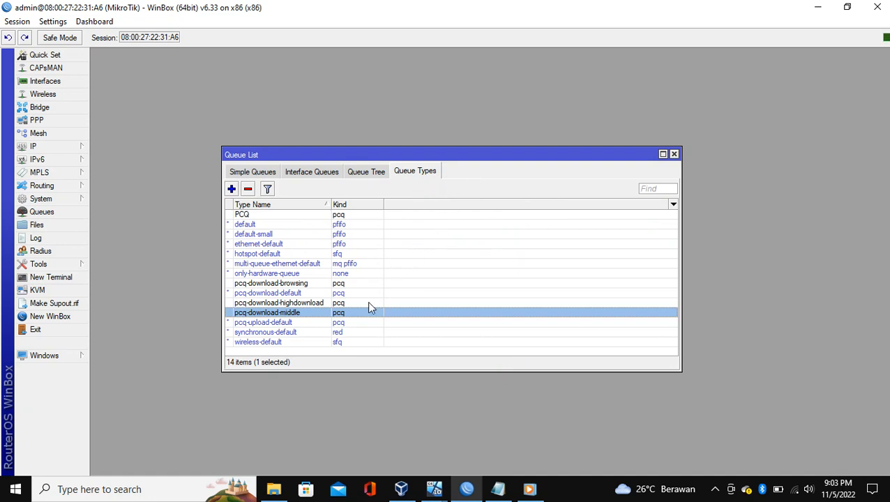
double_click(312, 284)
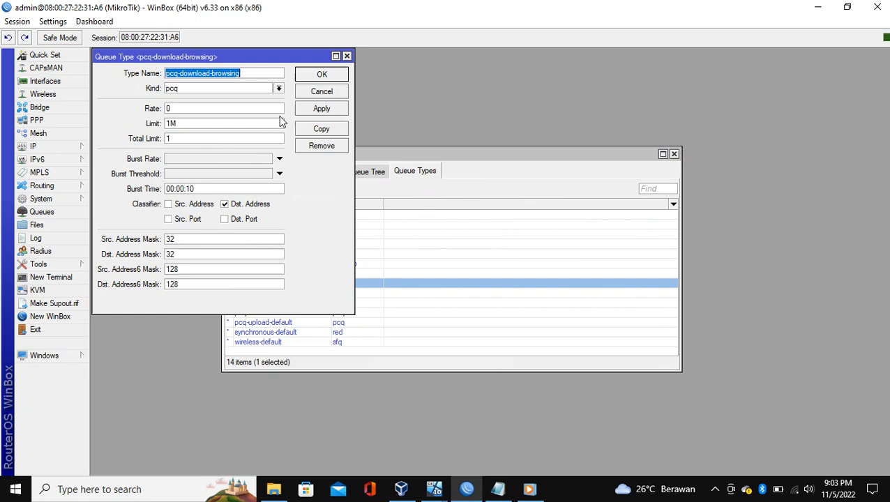
left_click(346, 56)
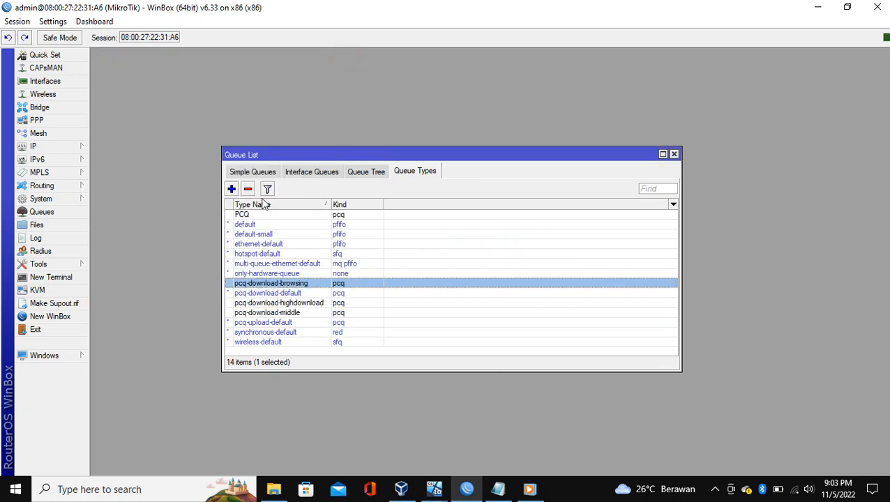
Look through the simple queues, interface queues, queue tree and queue types, and inspect the Streaming queue's settings
left_click(251, 174)
left_click(307, 174)
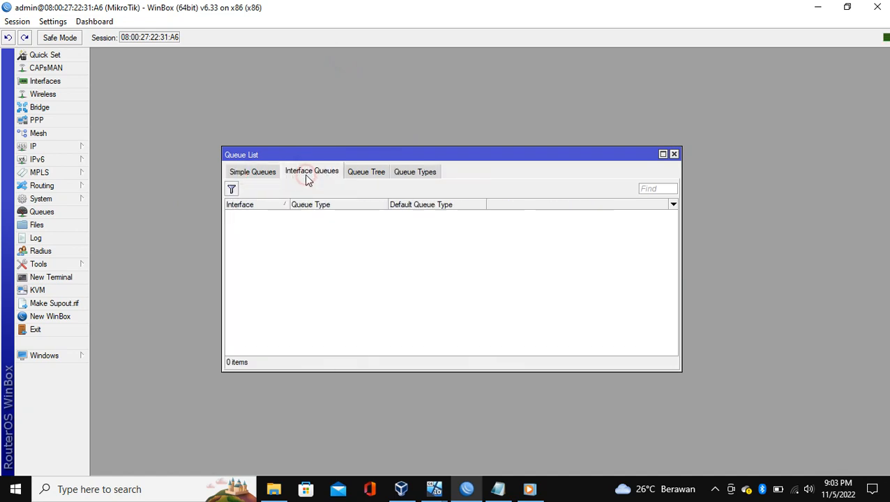
left_click(352, 175)
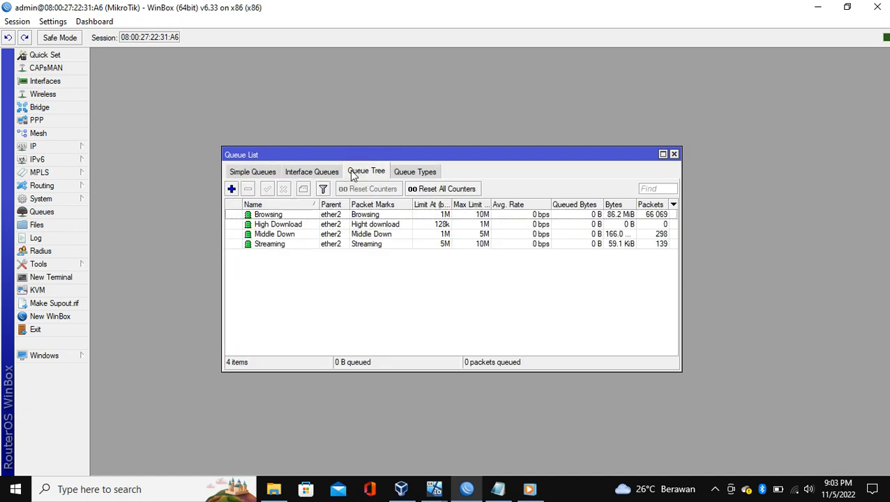
left_click(400, 174)
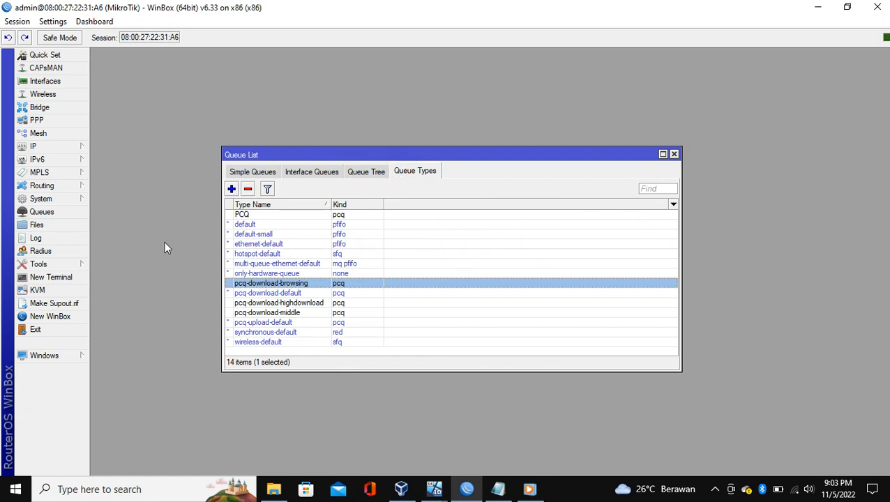
left_click(56, 212)
left_click(365, 172)
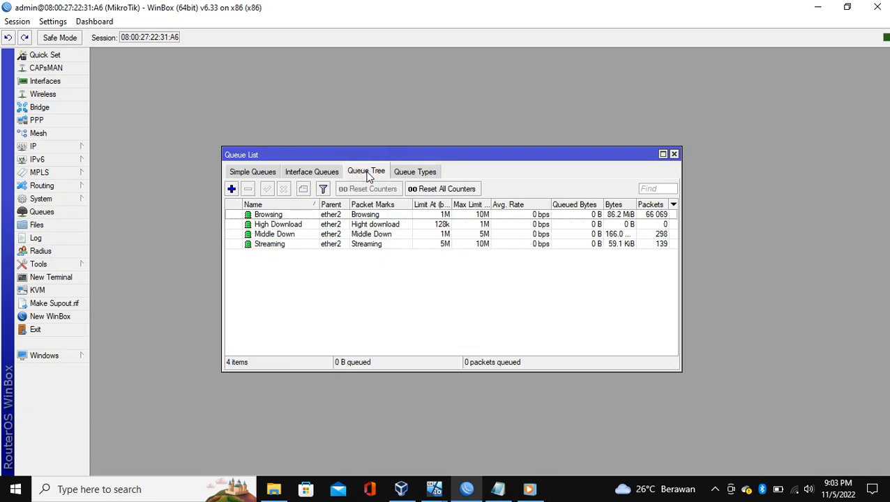
double_click(369, 244)
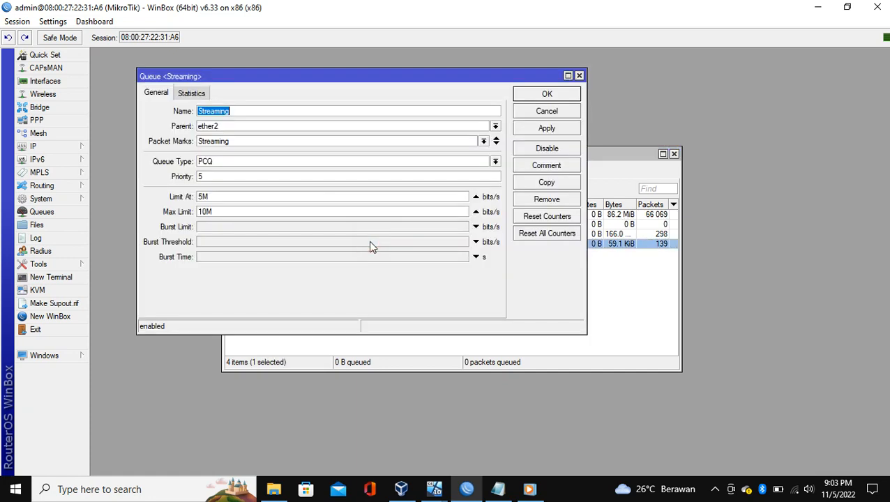
left_click(579, 76)
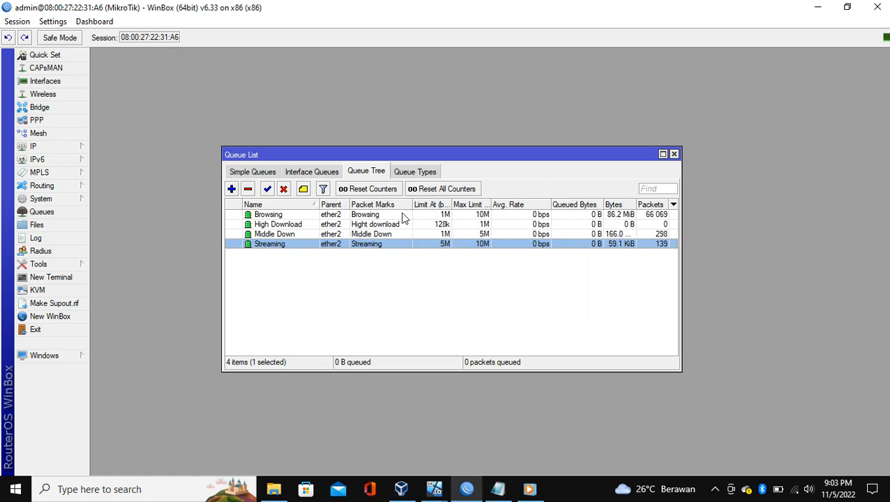
Revisit the simple queues and queue tree, and check the pcq-download-browsing queue type's rate, limit and classifier again
left_click(252, 172)
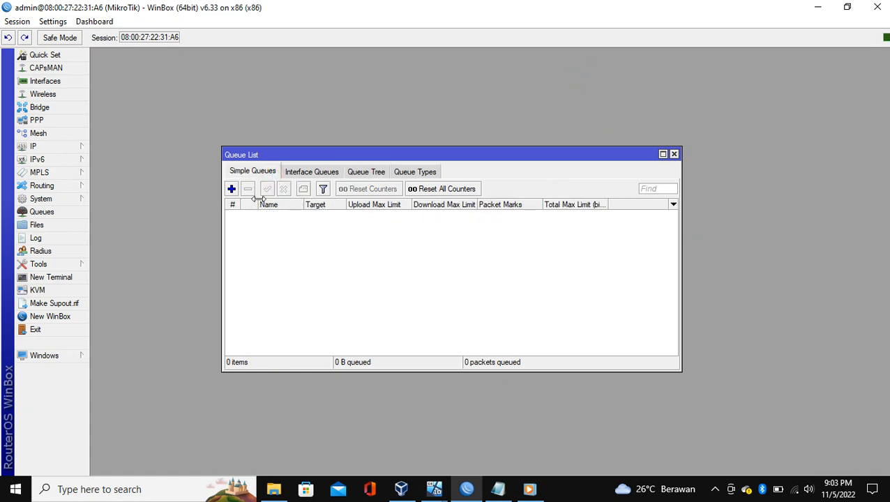
left_click(361, 176)
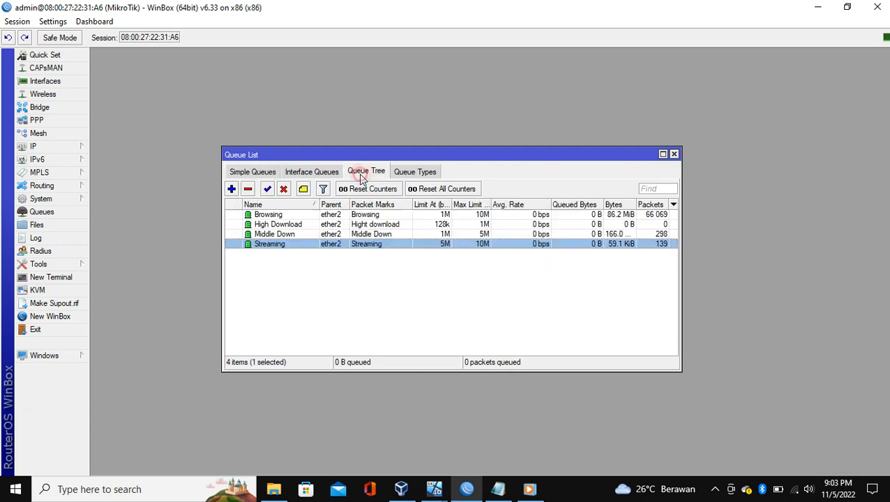
left_click(404, 174)
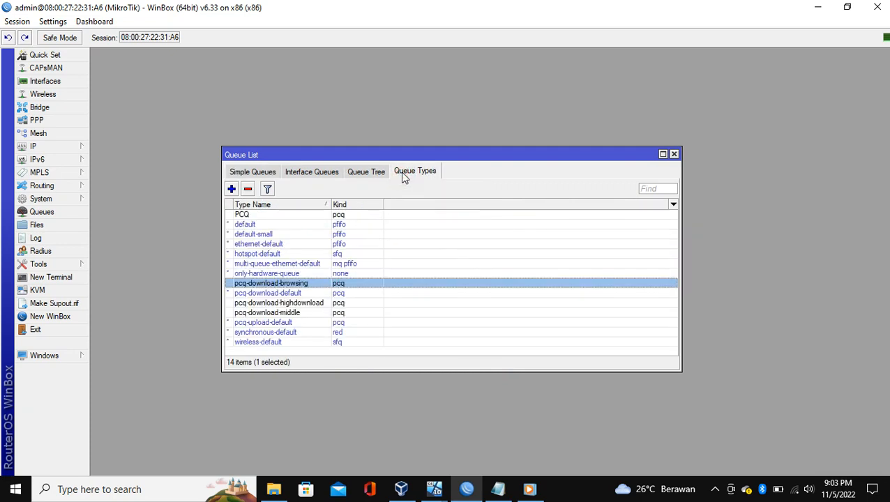
double_click(290, 284)
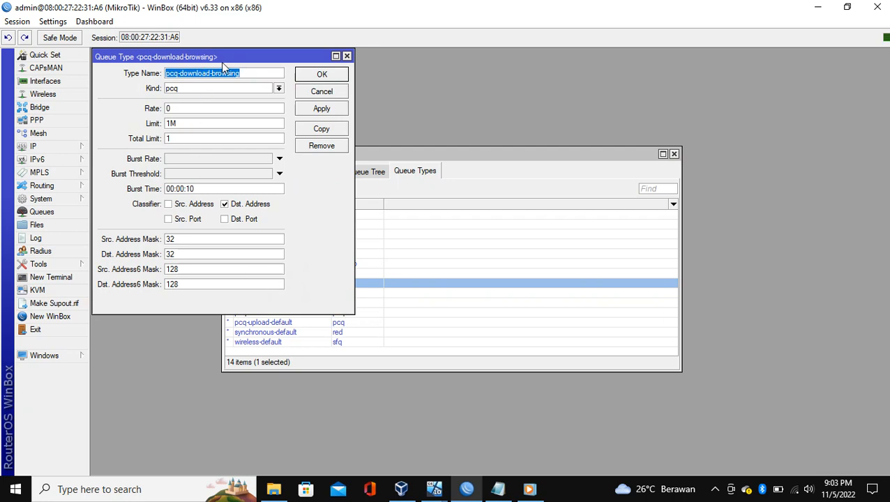
left_click_drag(338, 59, 463, 71)
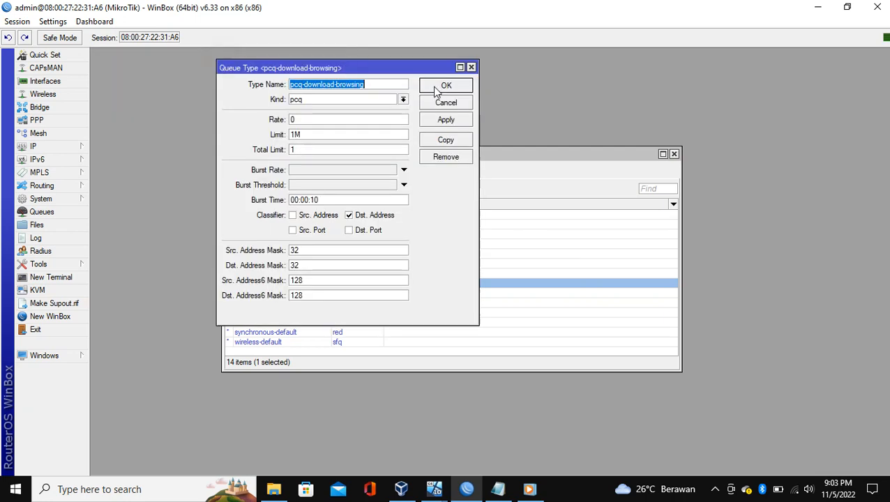
left_click(471, 67)
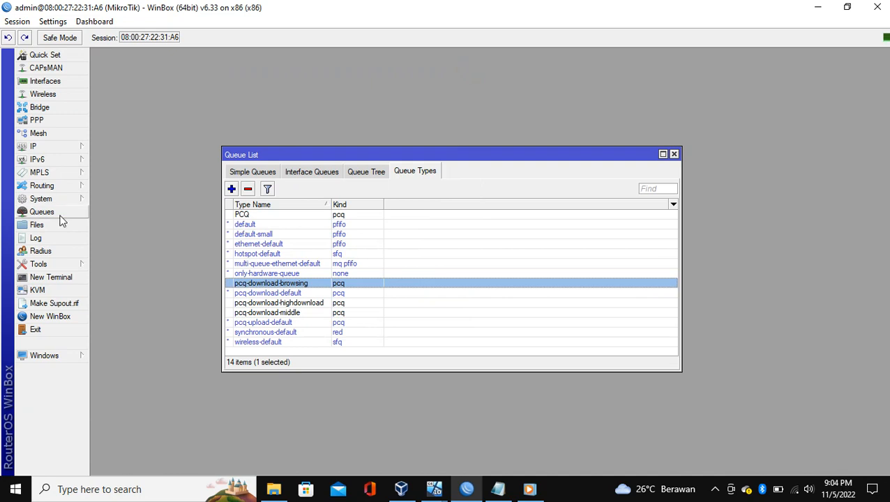
Open the firewall's mangle rules, close the Queue List and place the Firewall window centrally in the workspace
left_click(60, 147)
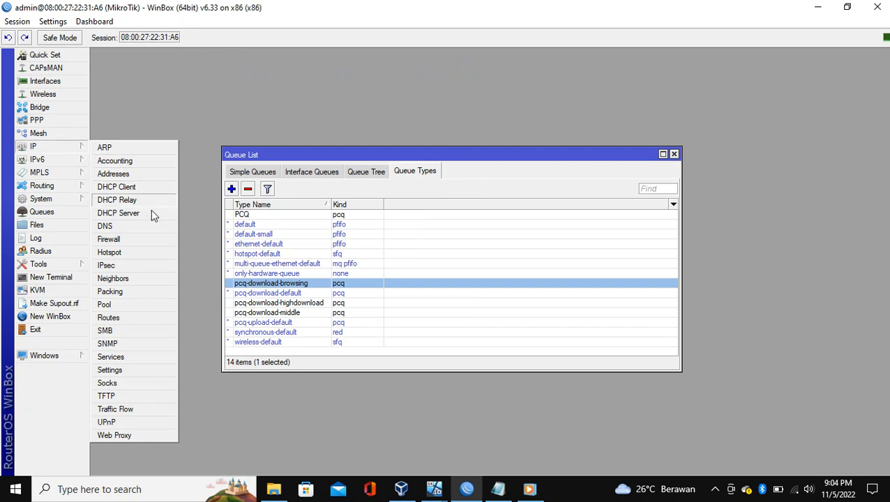
left_click(134, 240)
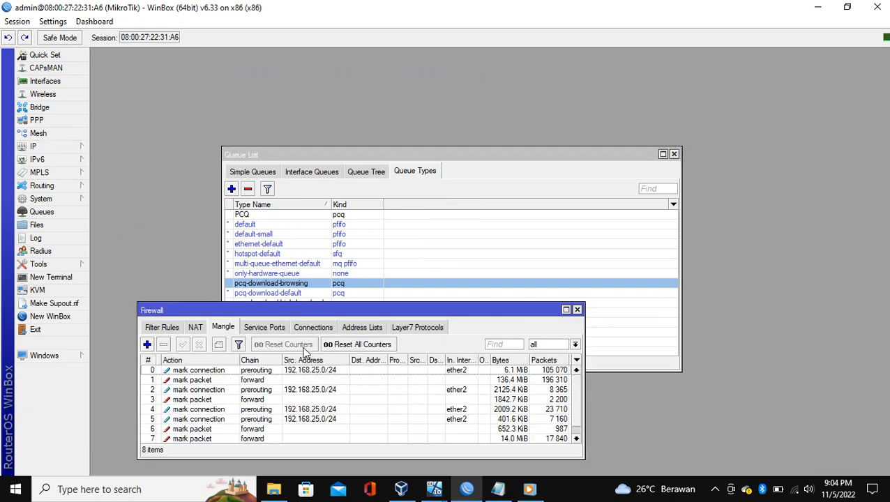
left_click_drag(318, 314, 512, 123)
left_click_drag(292, 154, 195, 122)
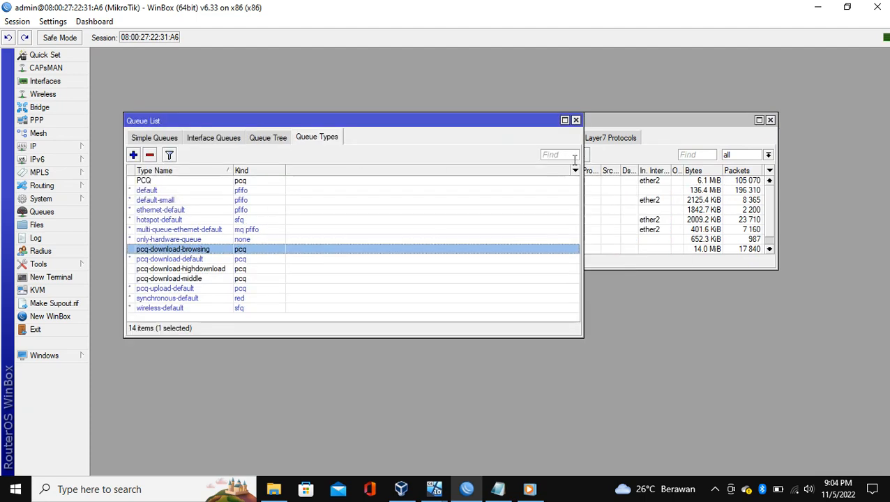
left_click(576, 121)
left_click_drag(571, 117, 474, 101)
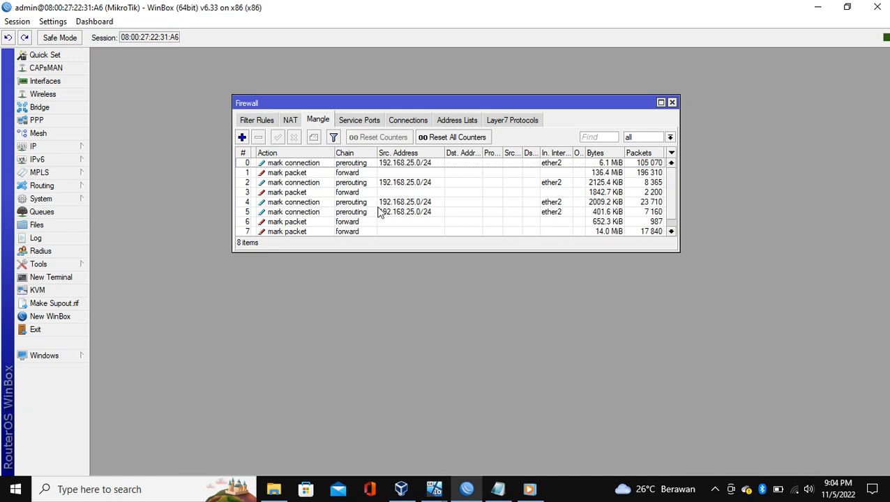
Review the browsing, middle, streaming and high download requirements in the Notepad assignment, then switch back to WinBox
left_click(498, 489)
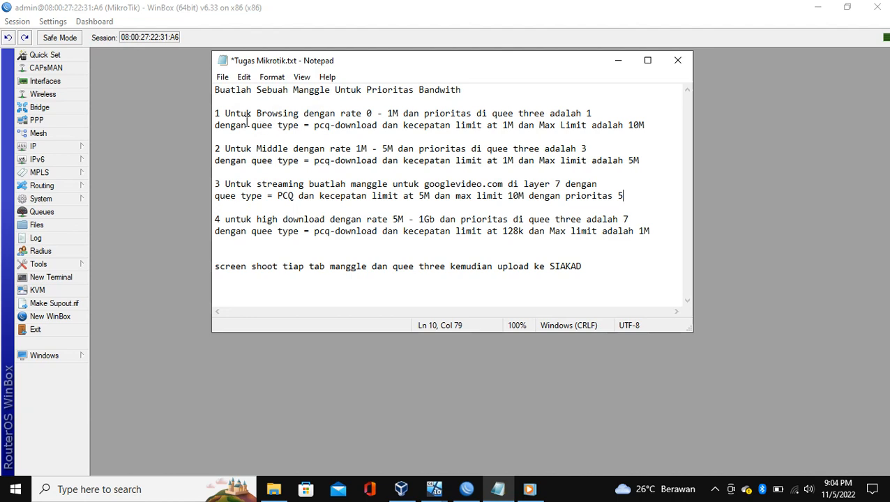
left_click_drag(251, 125, 262, 125)
left_click(242, 148)
left_click_drag(225, 184, 251, 184)
left_click_drag(225, 231, 265, 225)
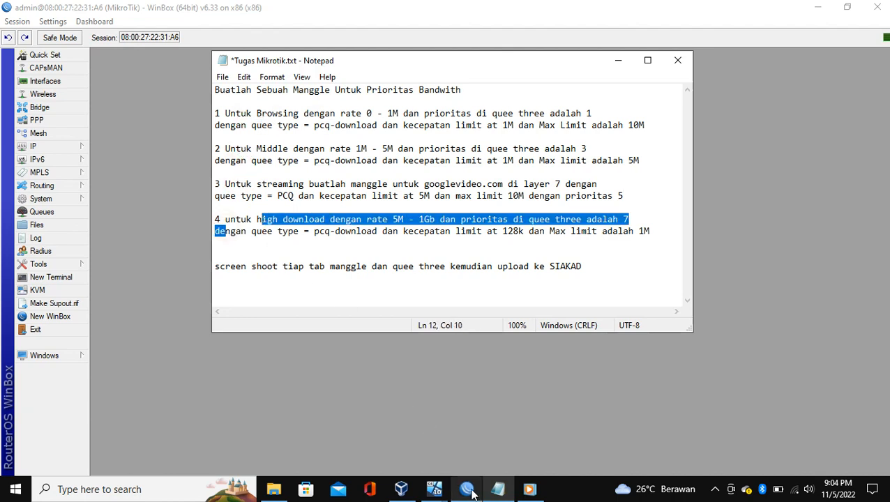
mouse_move(466, 488)
left_click(469, 460)
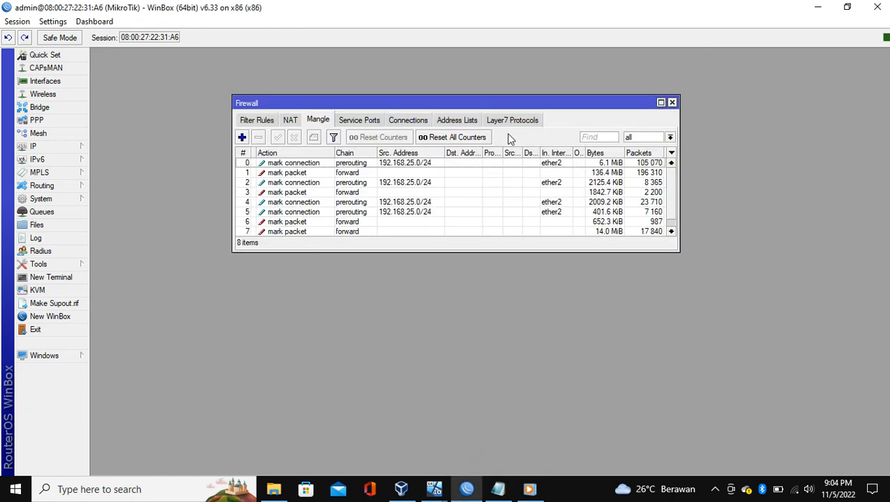
Enlarge the Firewall window to fit all mangle rules and inspect the action settings of mangle rule 0
left_click_drag(340, 249, 346, 303)
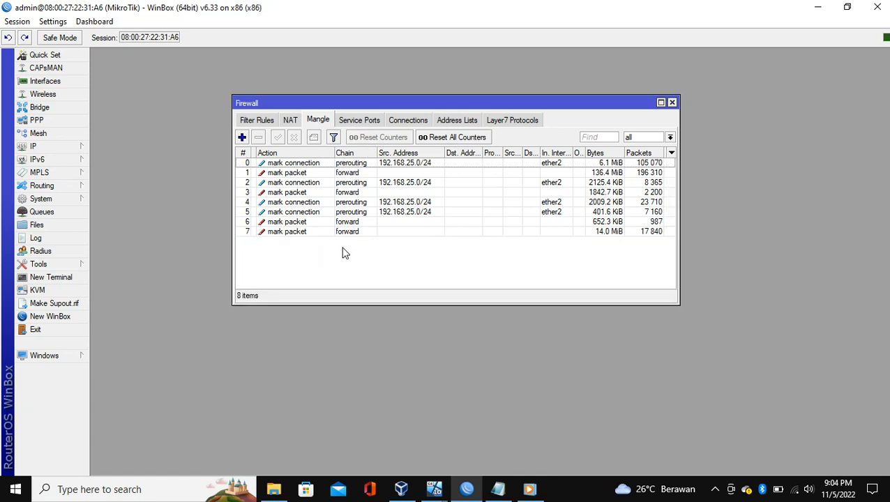
double_click(304, 165)
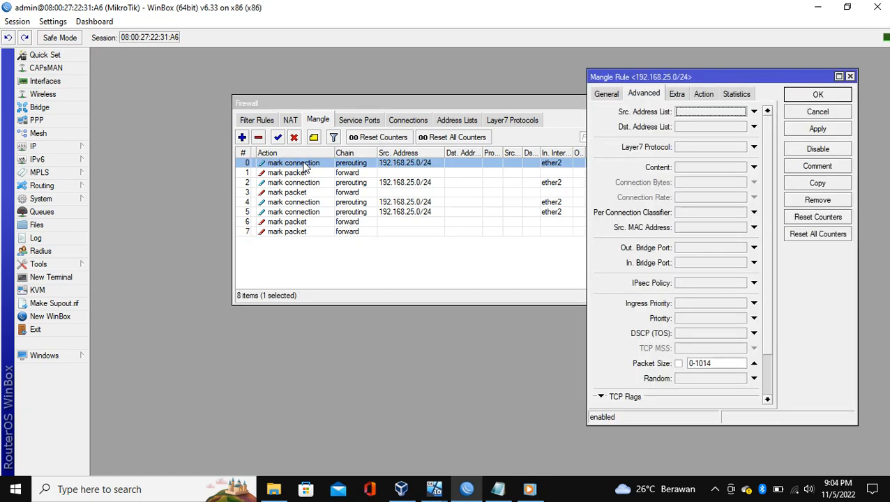
left_click(703, 93)
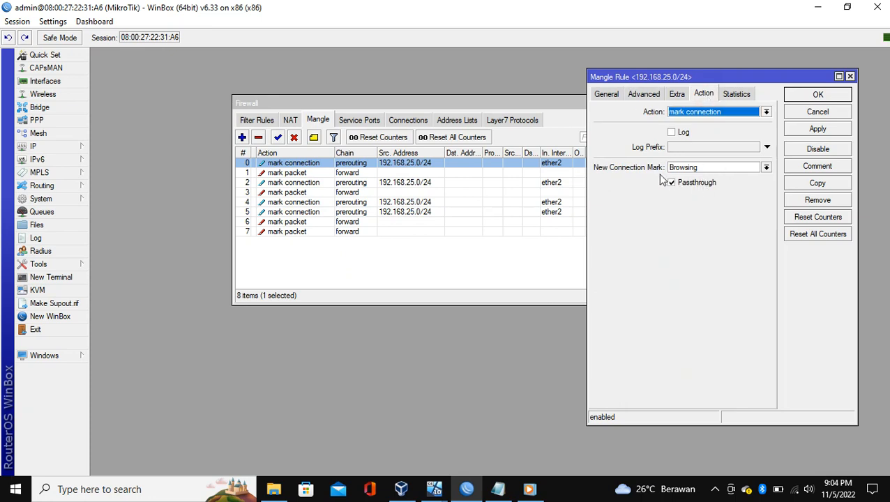
Review mangle rule 0's general settings, including its chain, source address and incoming interface
left_click(606, 95)
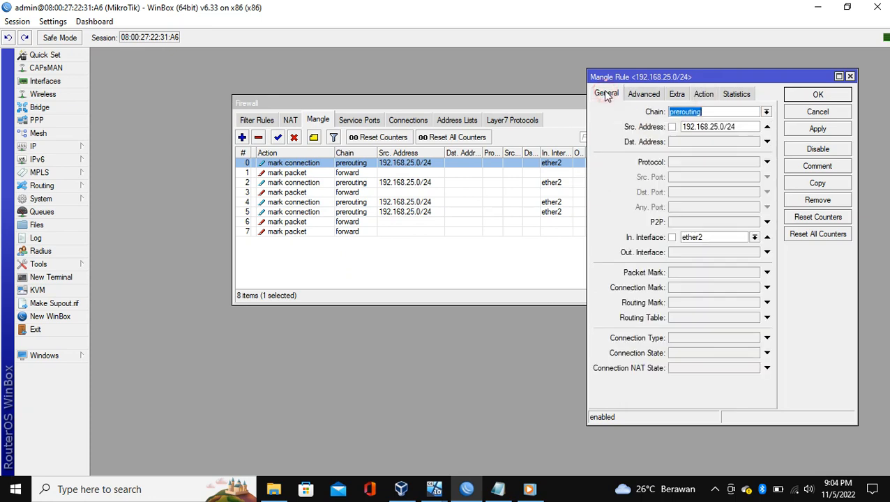
left_click(714, 113)
left_click_drag(742, 126, 684, 125)
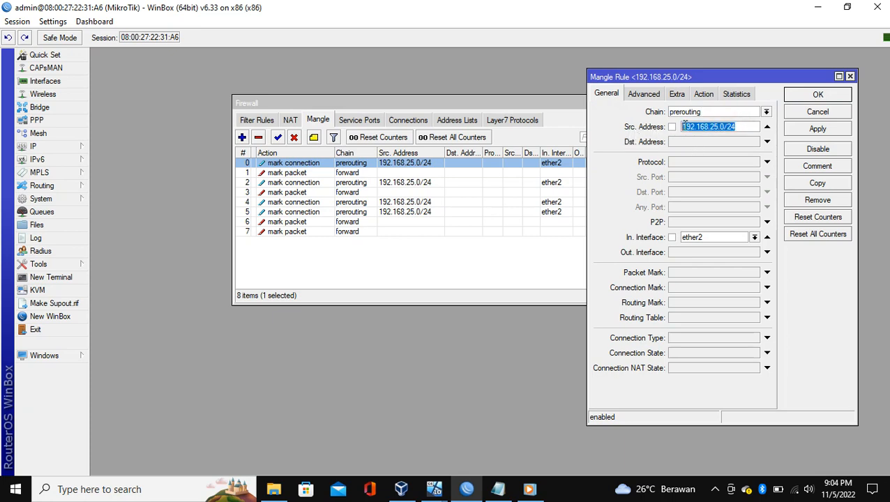
left_click(691, 126)
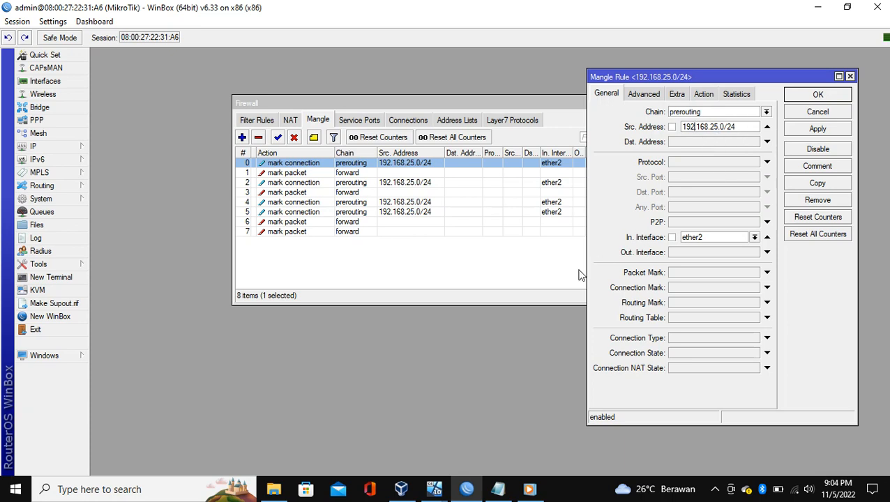
Check mangle rule 0's advanced packet size against the Browsing rate in the Notepad assignment, and return to WinBox
mouse_move(434, 488)
left_click(644, 95)
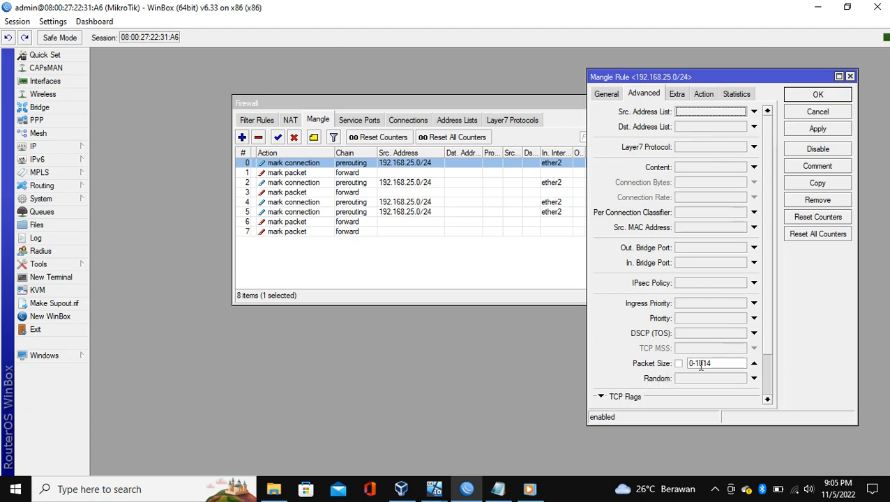
mouse_move(498, 493)
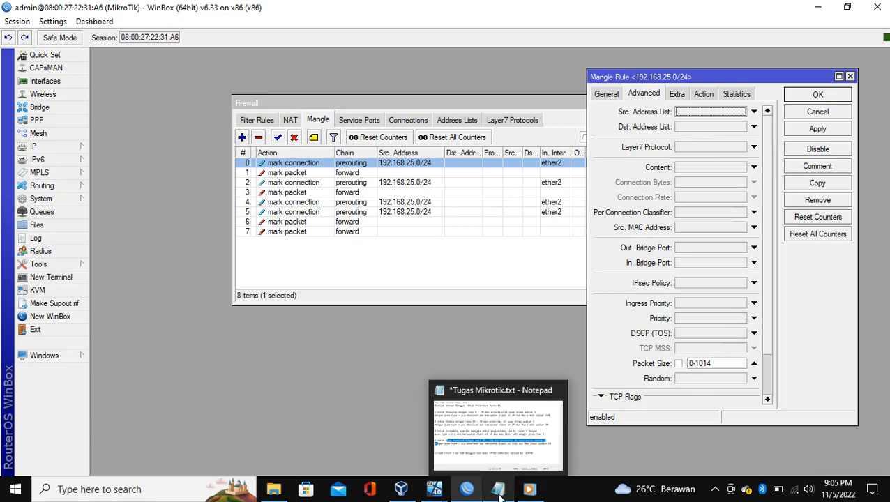
left_click(504, 446)
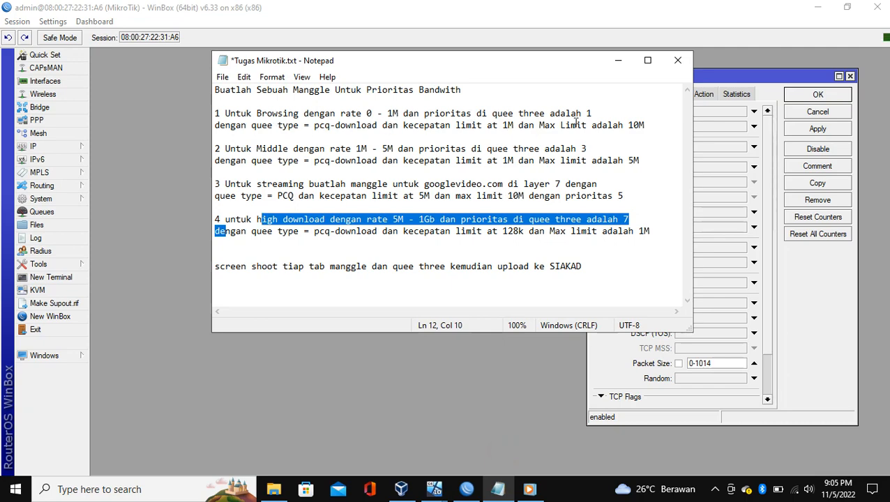
left_click(815, 338)
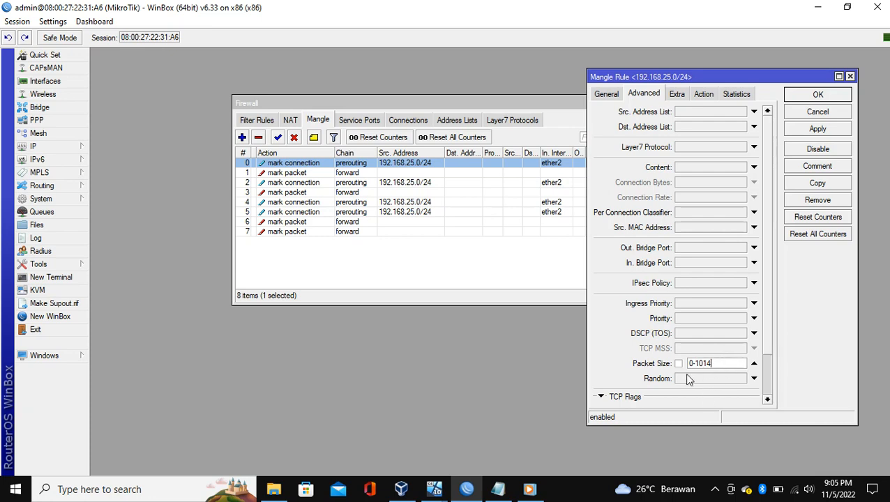
Review mangle rule 0's extra settings and its action, new connection mark and passthrough, and close the rule without saving
left_click(678, 94)
left_click(699, 95)
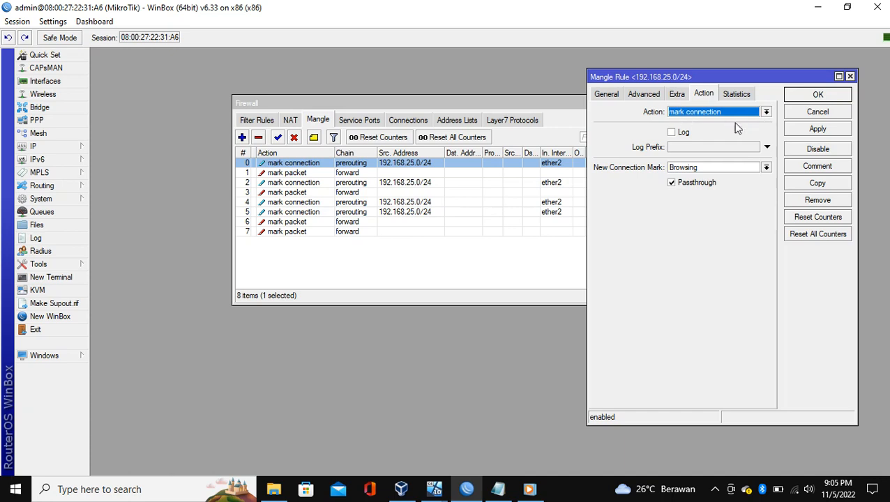
left_click(711, 168)
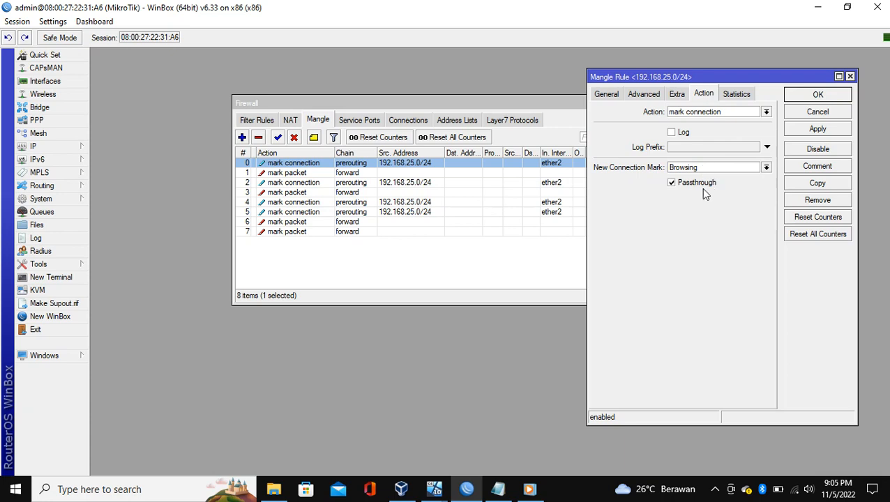
left_click(674, 185)
left_click(850, 76)
Open mangle rule 1 and review its packet mark action, chain and connection mark
double_click(322, 172)
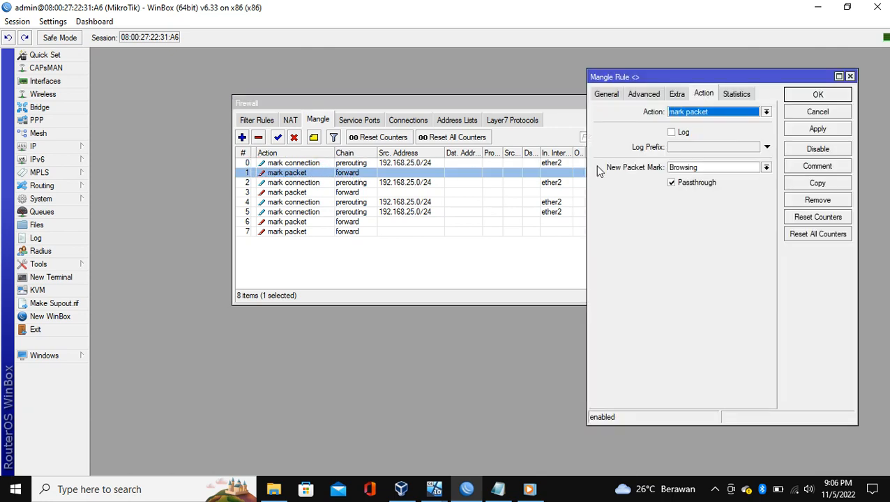
left_click(606, 96)
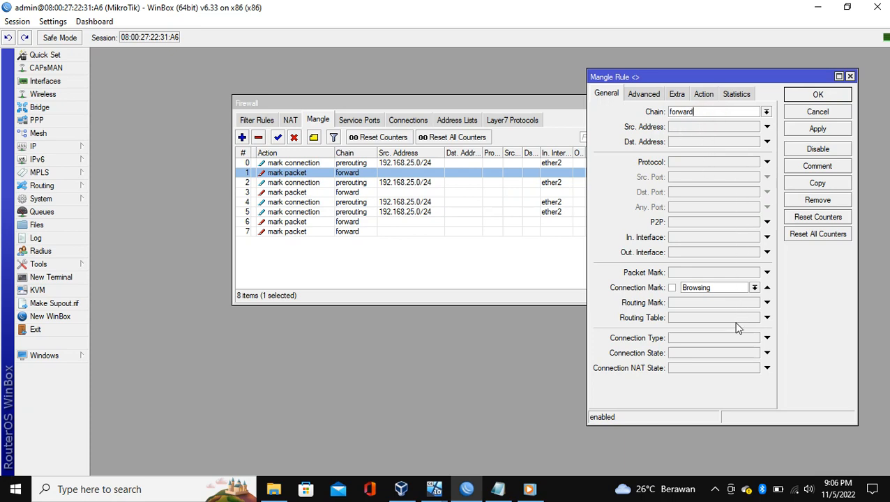
left_click(719, 290)
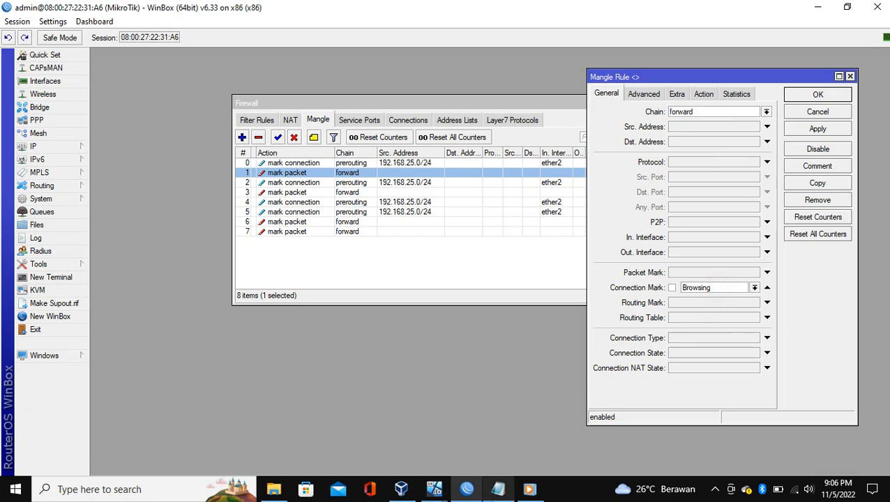
Check the Browsing requirement in the Notepad assignment and reselect Browsing as mangle rule 1's connection mark
left_click(498, 491)
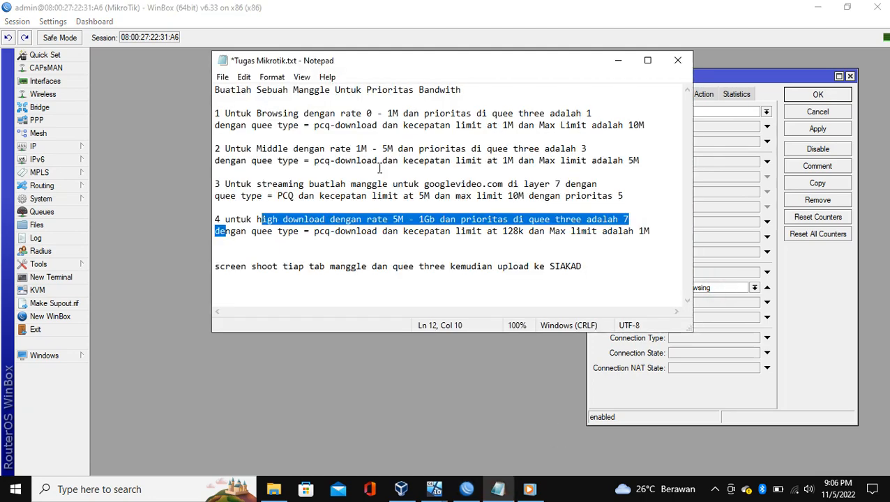
left_click(256, 113)
left_click_drag(256, 113, 282, 113)
left_click(282, 113)
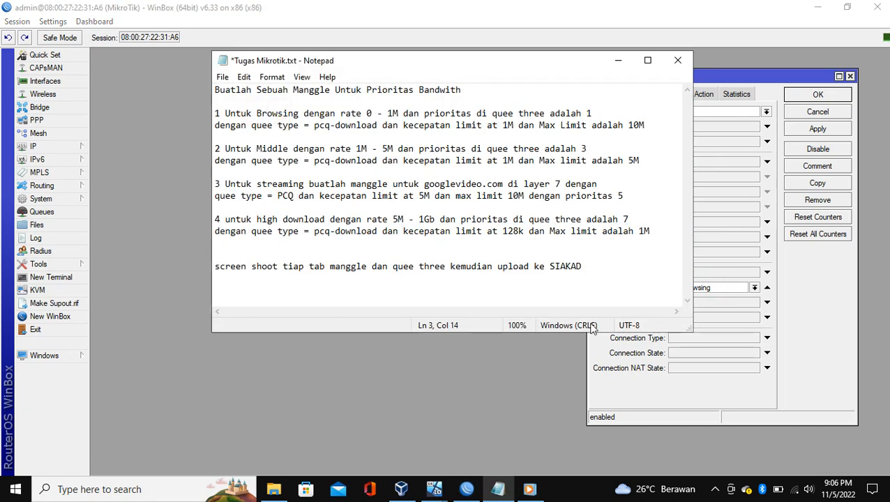
left_click(643, 396)
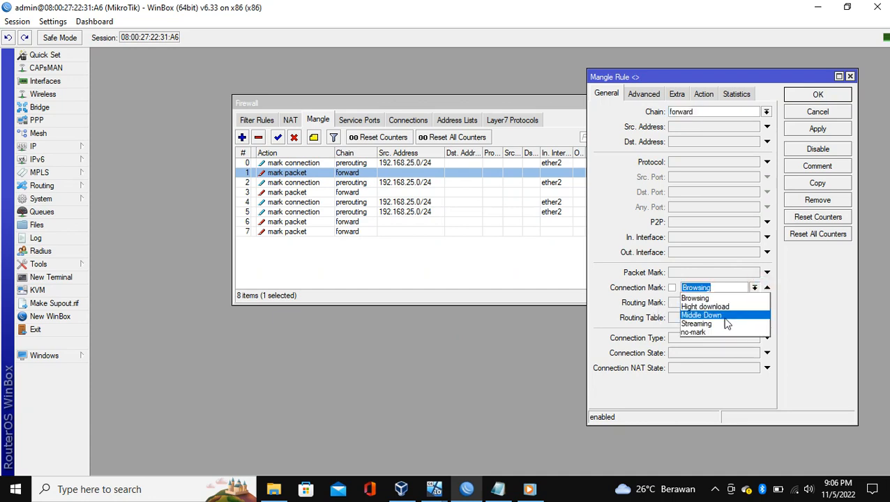
left_click(700, 297)
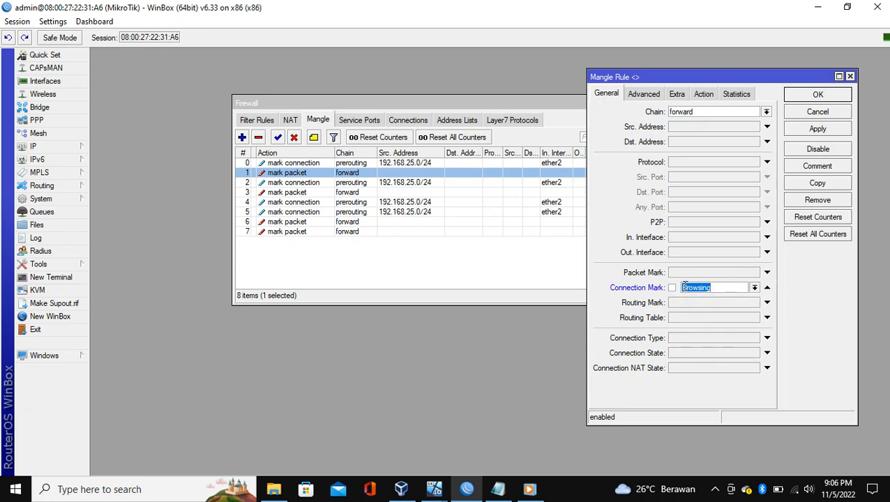
Open mangle rule 0 beside rule 1, compare its new connection mark with rule 1's connection mark options, and close rule 0
double_click(332, 165)
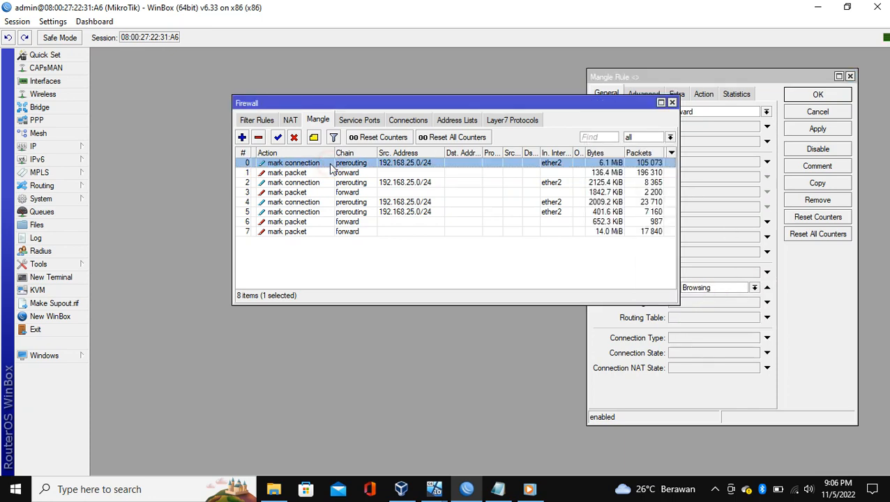
left_click_drag(691, 98, 338, 100)
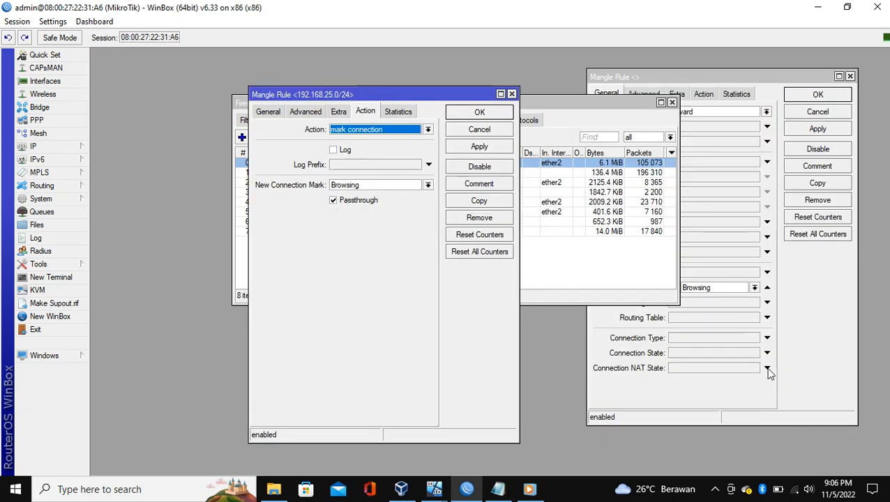
left_click(724, 315)
left_click(754, 288)
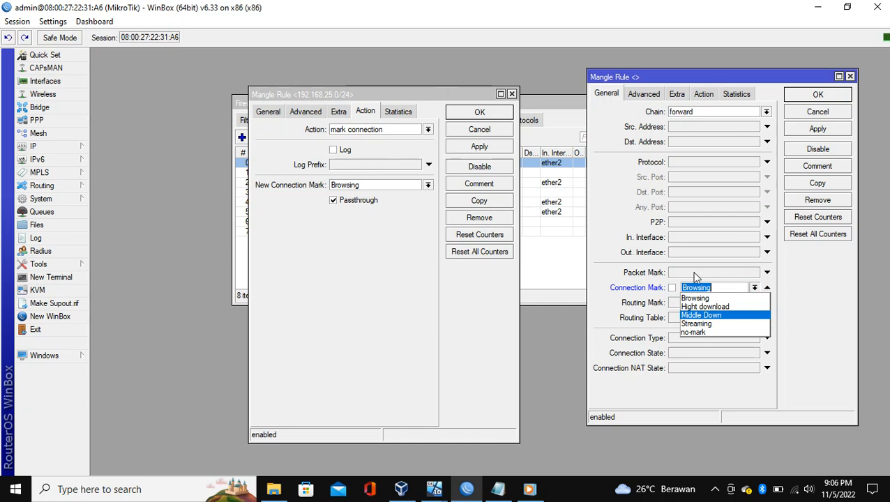
left_click(817, 296)
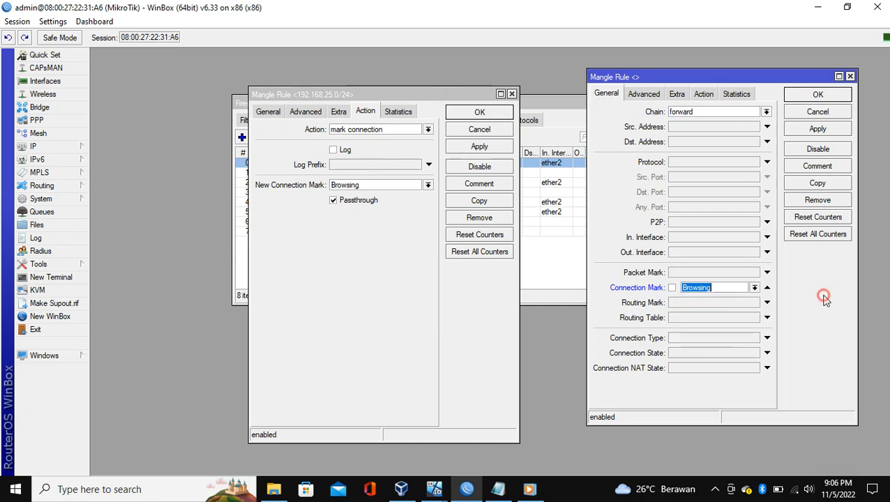
left_click(512, 94)
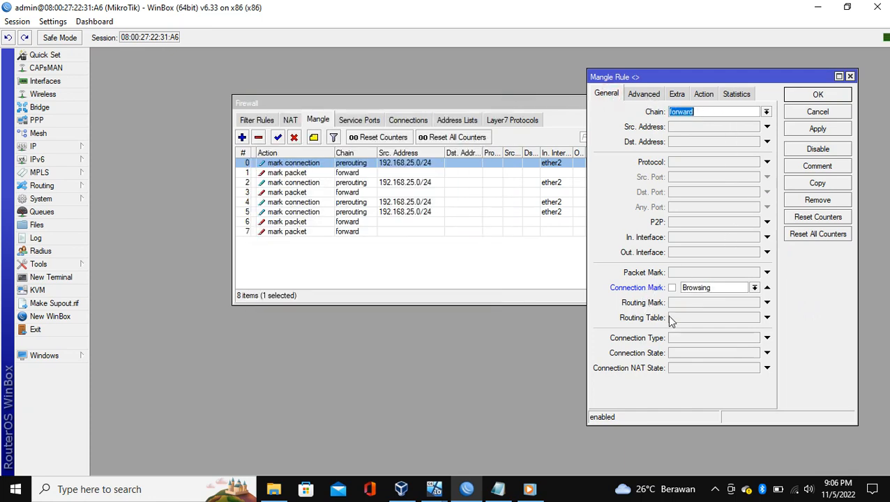
Review mangle rule 1's advanced, extra and action settings, including its new packet mark, and close the rule without saving
left_click(655, 96)
scroll(718, 234, "down", 3)
scroll(719, 171, "up", 3)
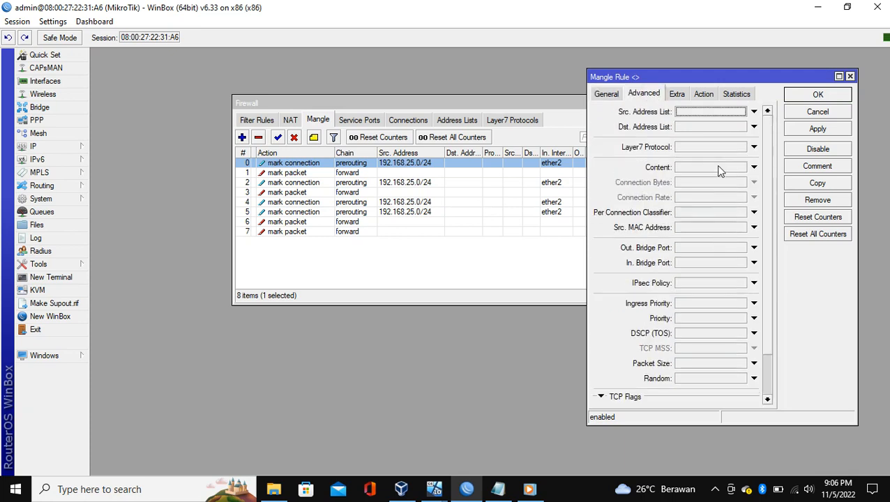
left_click(677, 96)
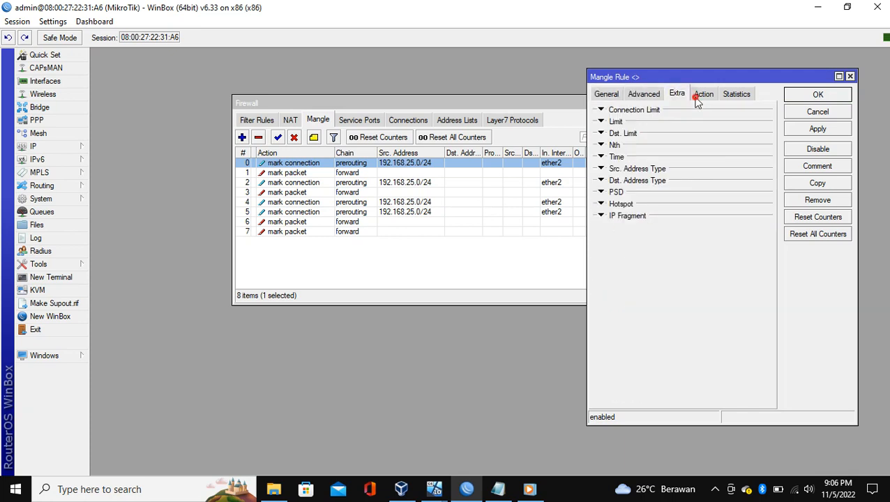
left_click(699, 95)
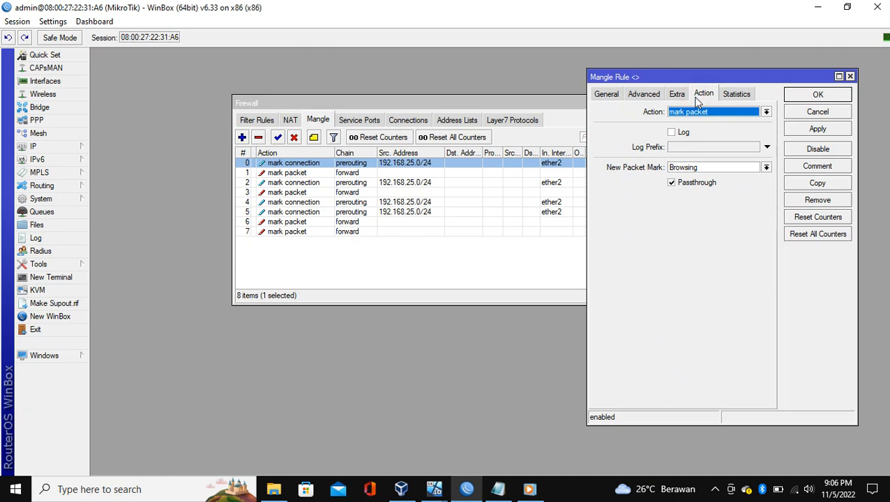
left_click(706, 169)
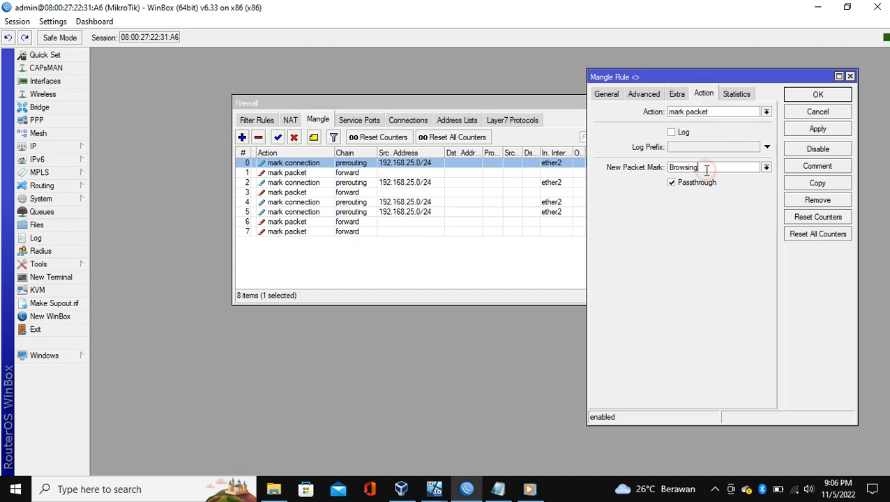
left_click(723, 95)
left_click(715, 95)
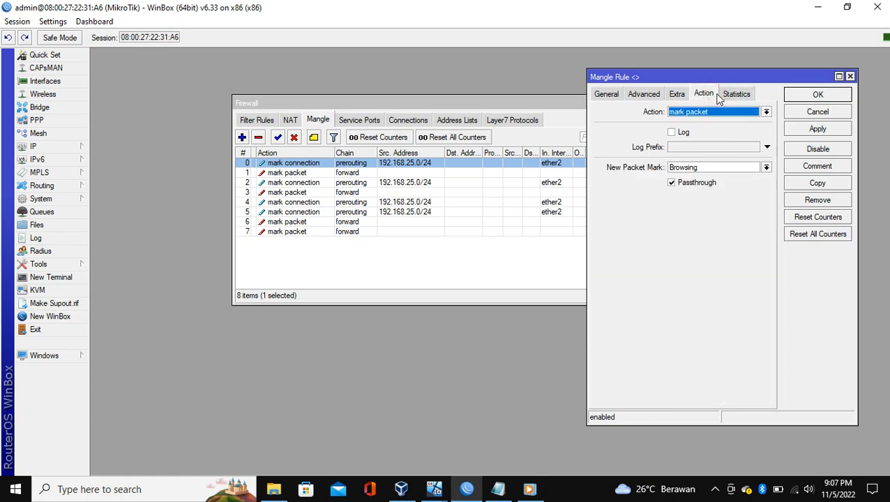
left_click(850, 76)
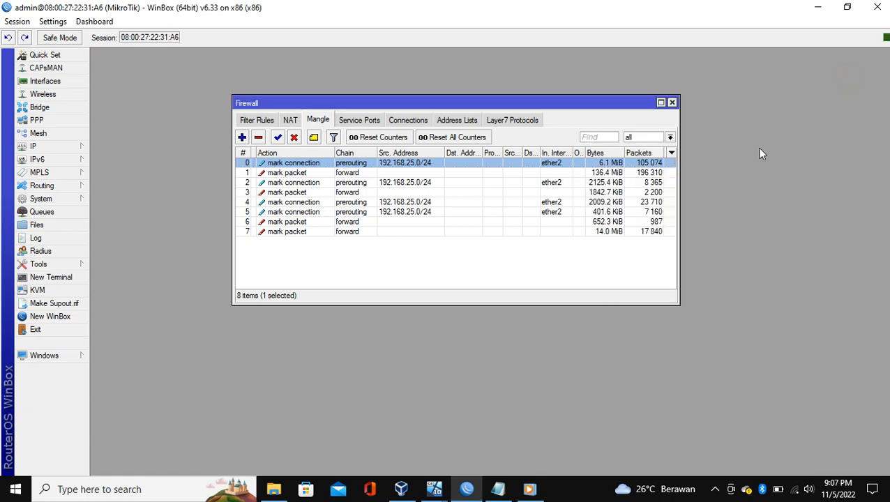
Open mangle rule 2 and review its general settings, focusing on the chain and source address
double_click(306, 181)
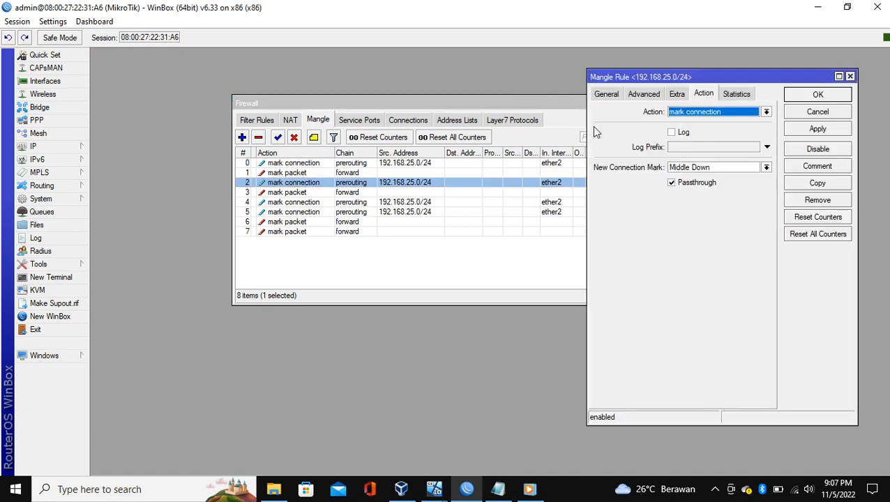
left_click(604, 95)
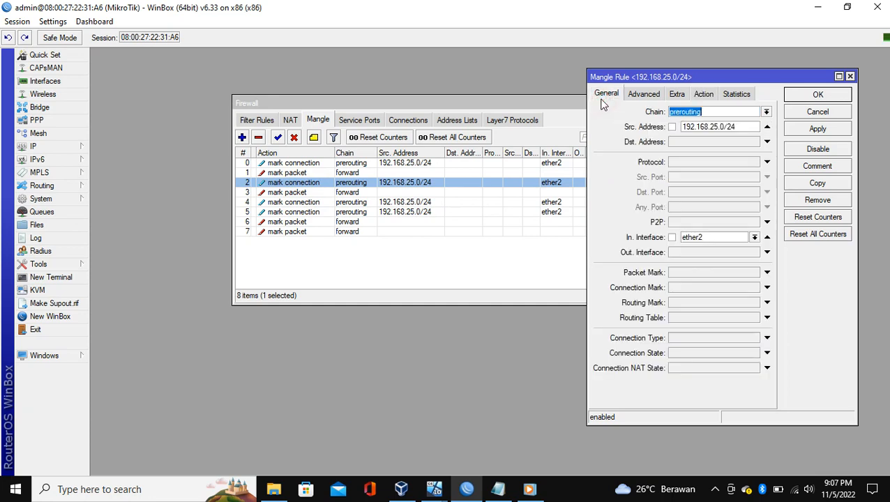
left_click(702, 126)
left_click_drag(739, 126, 690, 133)
Reopen mangle rule 0 to compare its general settings with rule 2, and close rule 0
double_click(283, 166)
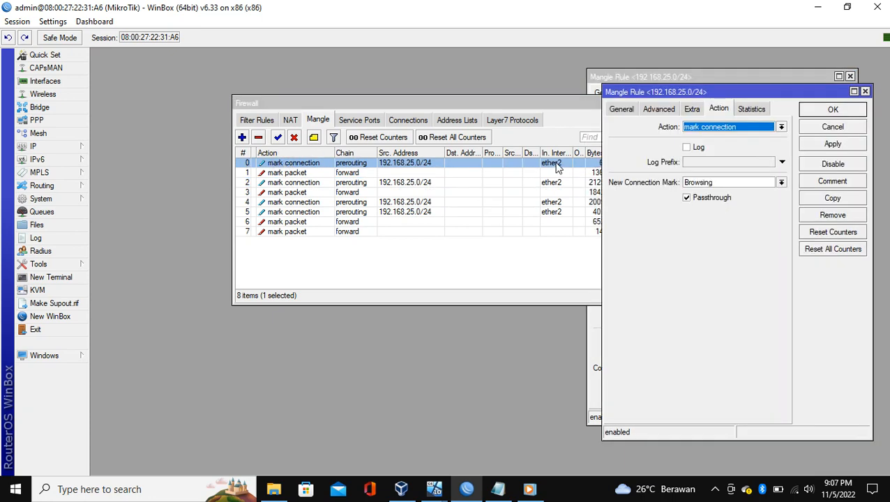
left_click(617, 109)
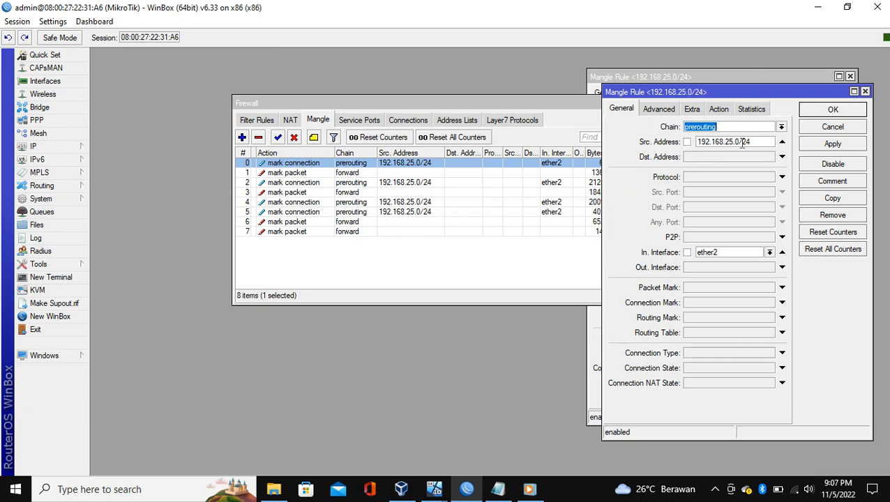
left_click(865, 92)
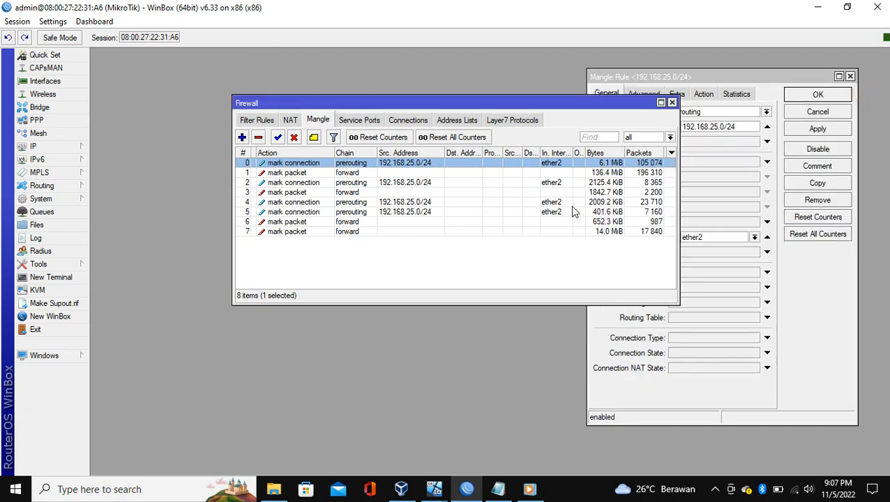
Move the Firewall window clear of the open mangle rule 2 dialog and display that rule's action settings
left_click(512, 253)
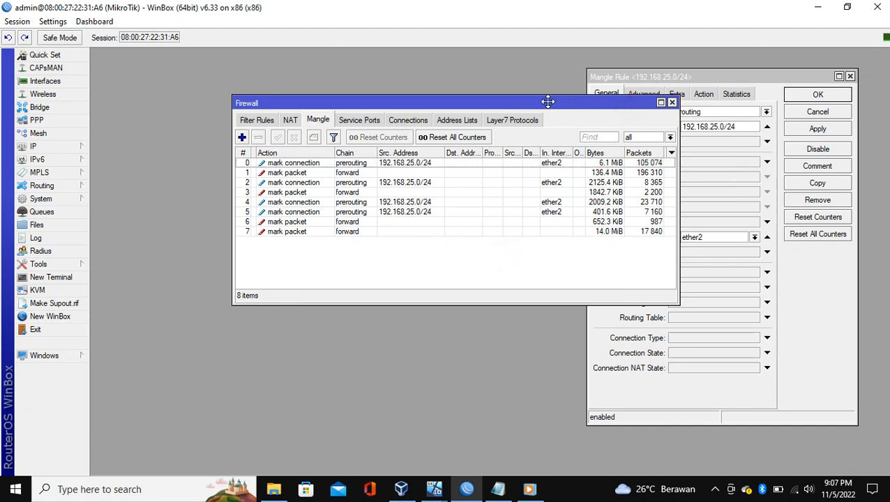
left_click_drag(604, 102, 506, 99)
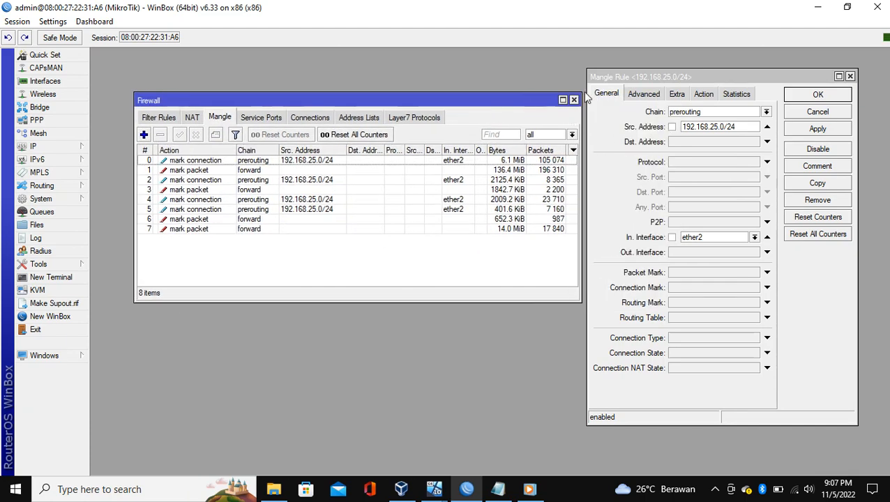
left_click(707, 95)
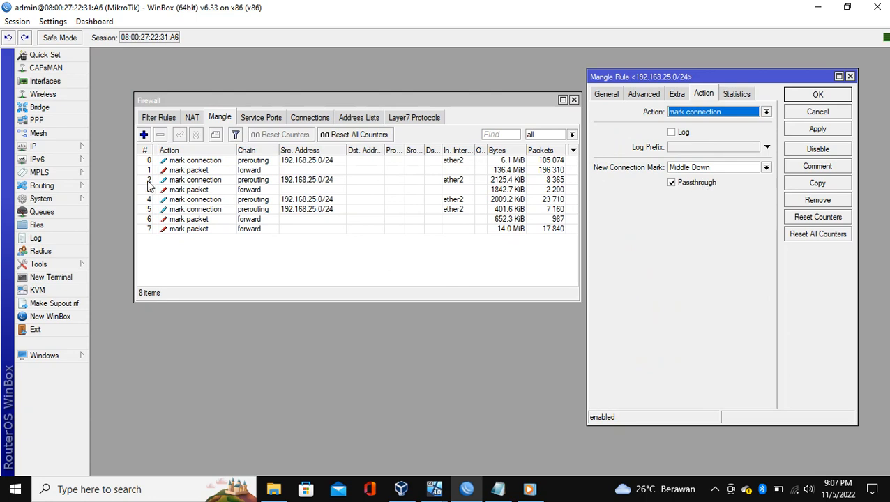
Switch to the Notepad assignment to read the Middle requirements, and return to mangle rule 2 in WinBox
left_click(496, 490)
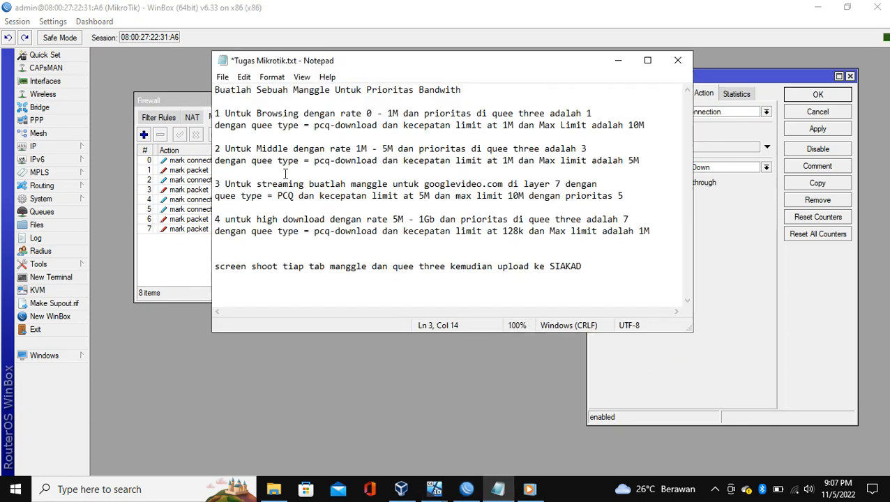
left_click(268, 160)
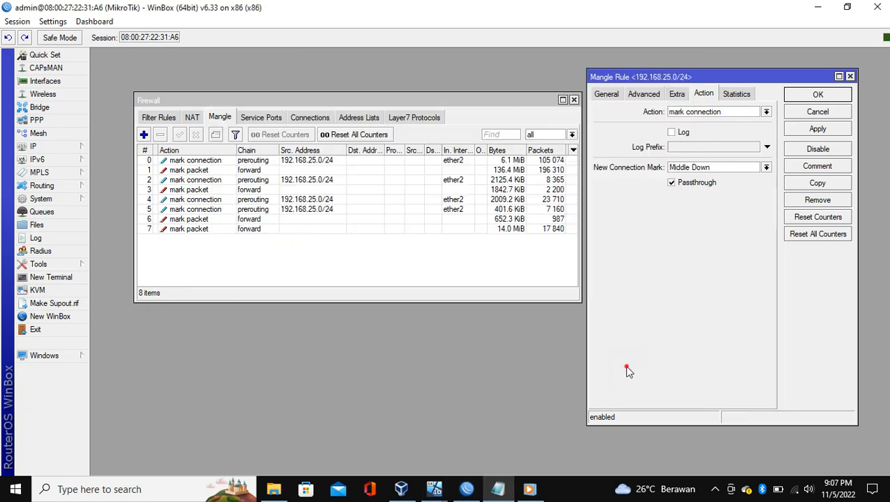
left_click(628, 370)
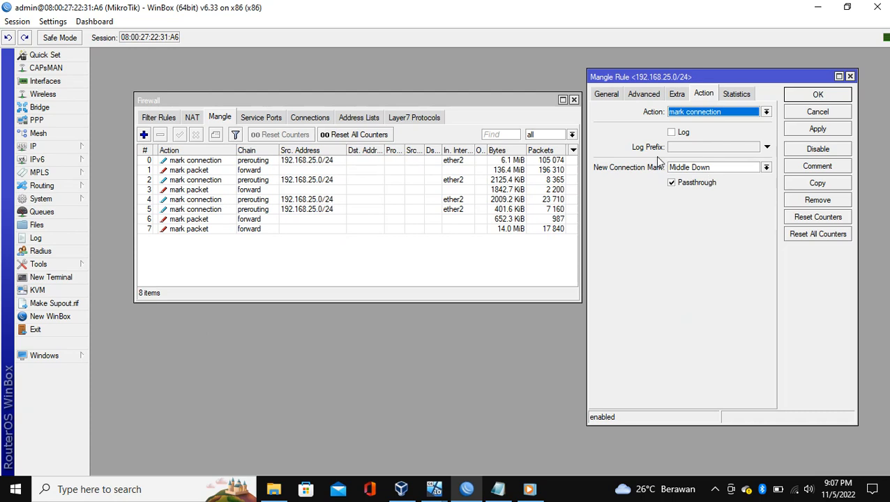
Review mangle rule 2's chain and source address, and its packet size among the advanced settings
left_click(607, 94)
left_click(710, 113)
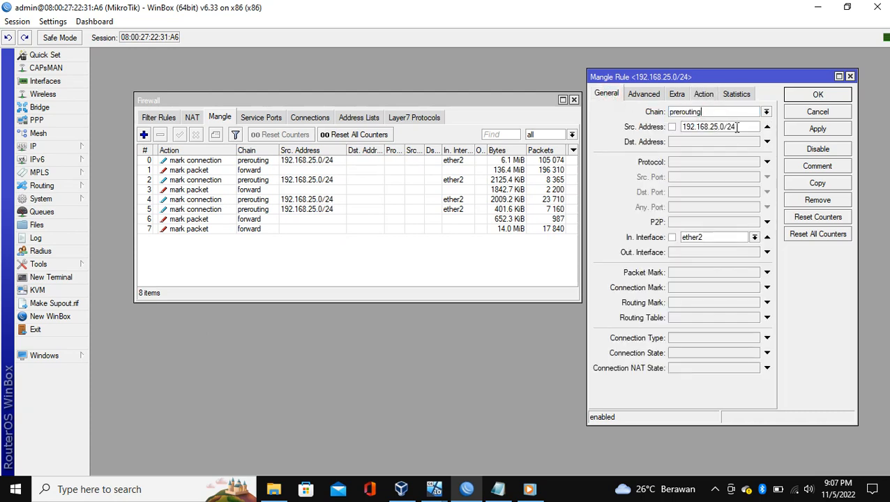
left_click(736, 127)
left_click(643, 95)
left_click(729, 362)
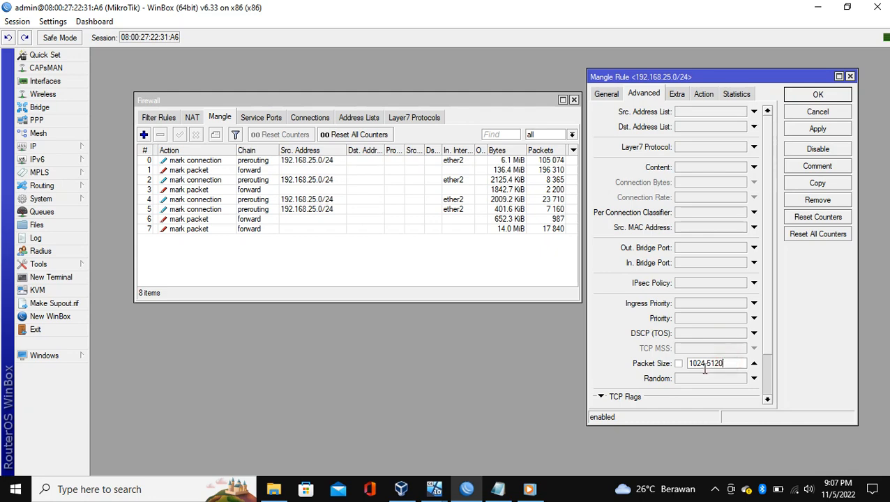
Compare the packet size with the Middle rate highlighted in the Notepad assignment, and return to WinBox
left_click(497, 489)
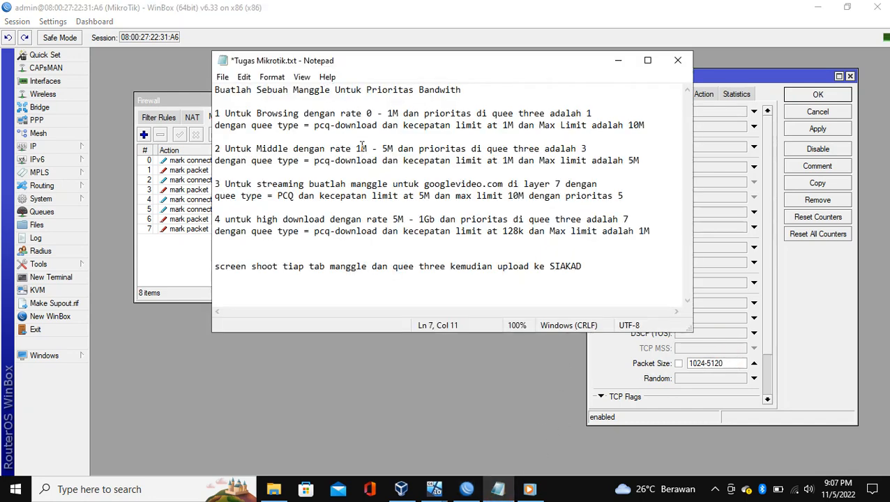
left_click_drag(357, 148, 397, 148)
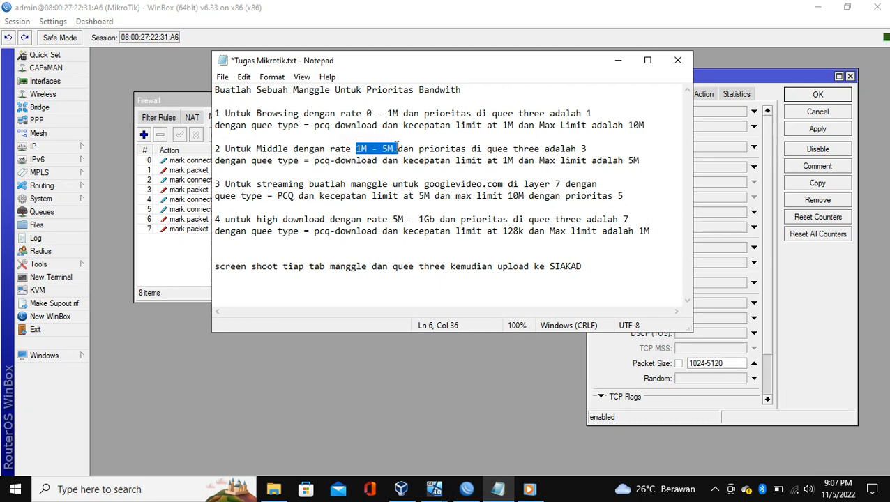
left_click(622, 261)
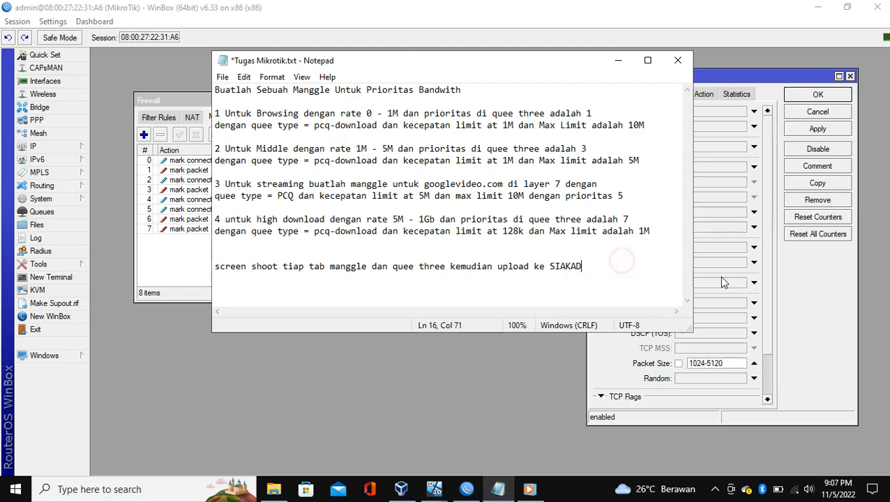
left_click(767, 286)
Review mangle rule 2's extra, action and statistics settings, including passthrough, and close the rule without saving
left_click(675, 93)
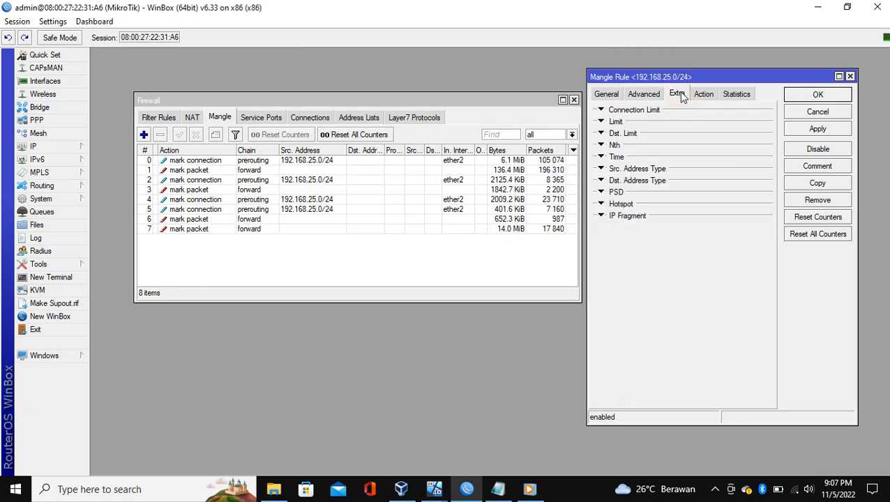
left_click(704, 96)
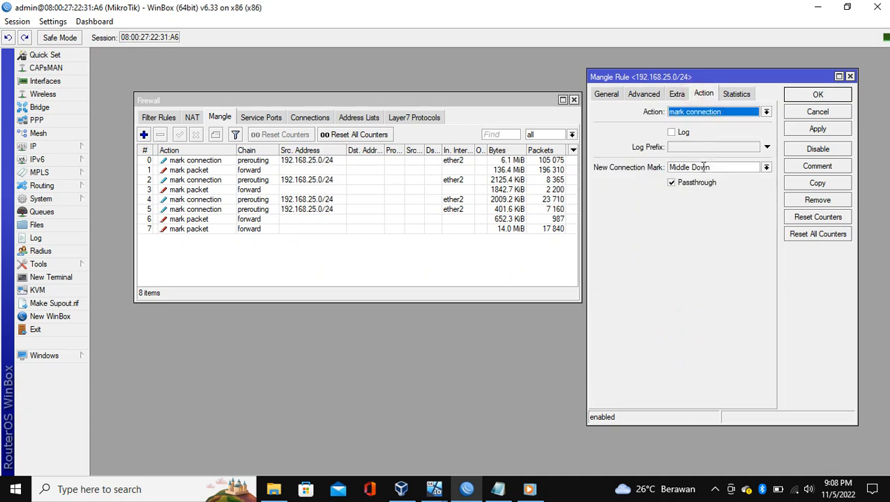
left_click(687, 185)
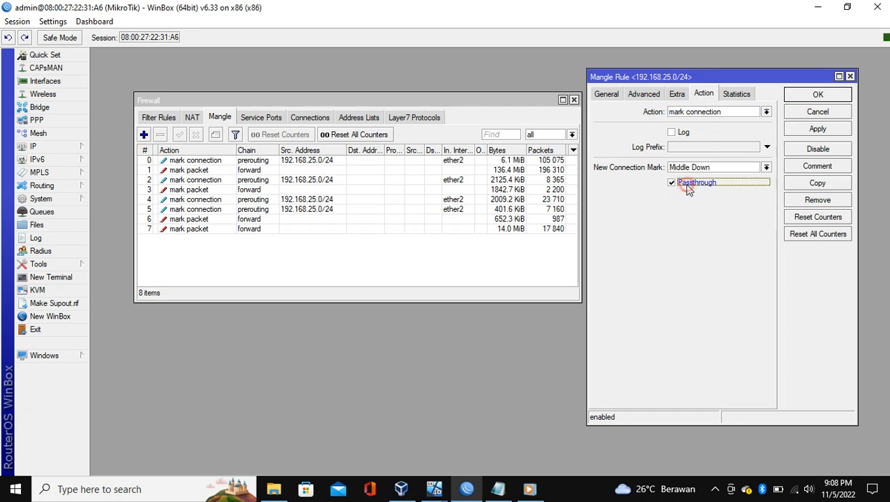
left_click(739, 95)
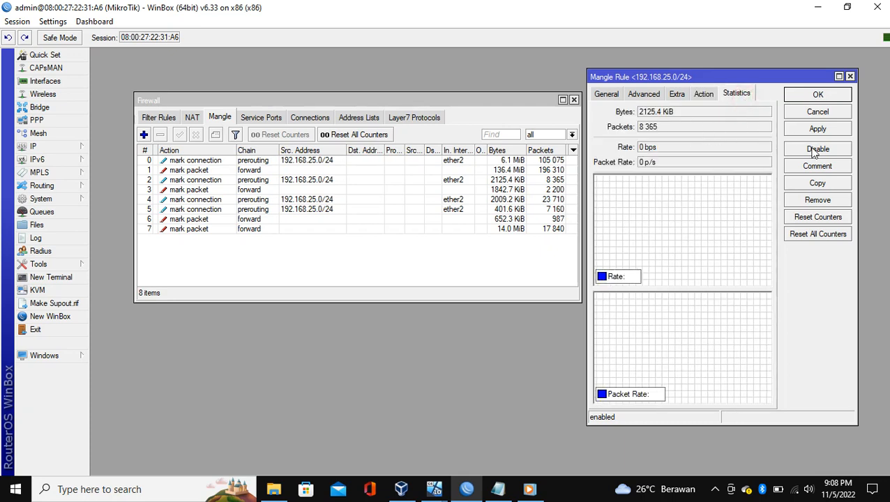
left_click(850, 77)
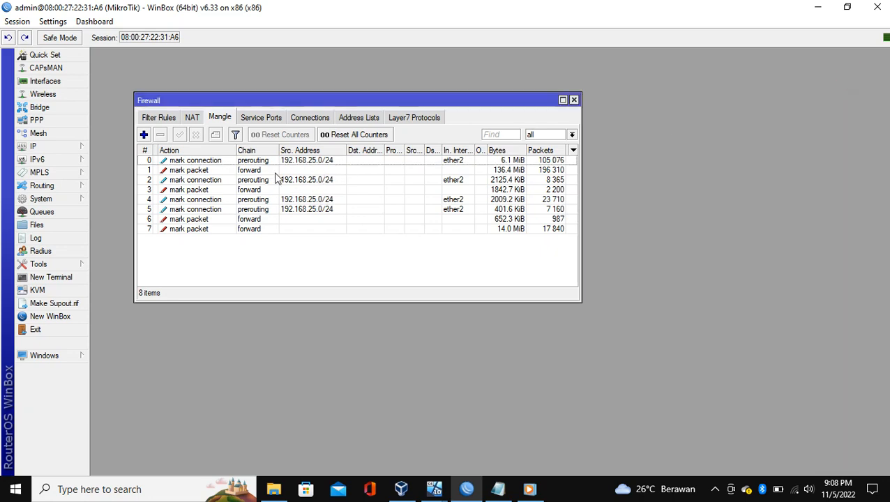
Reopen mangle rule 2 and check its action settings and the chain in its general settings
left_click(225, 181)
double_click(225, 181)
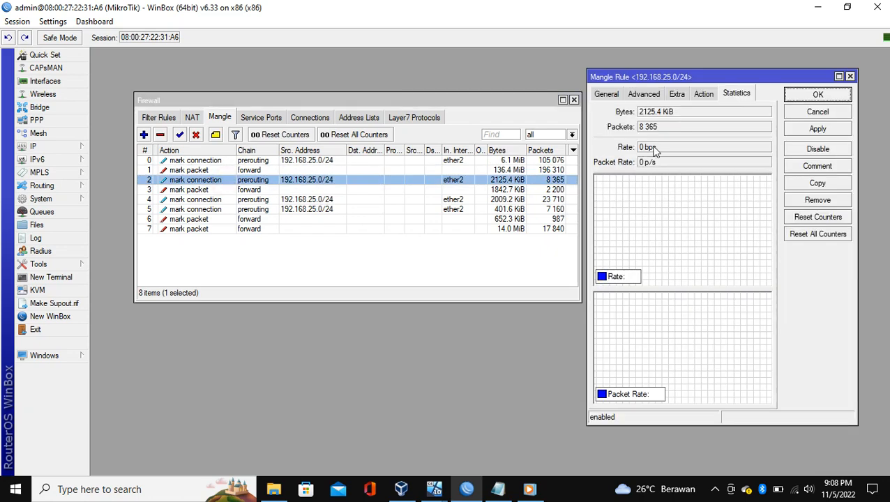
left_click(703, 93)
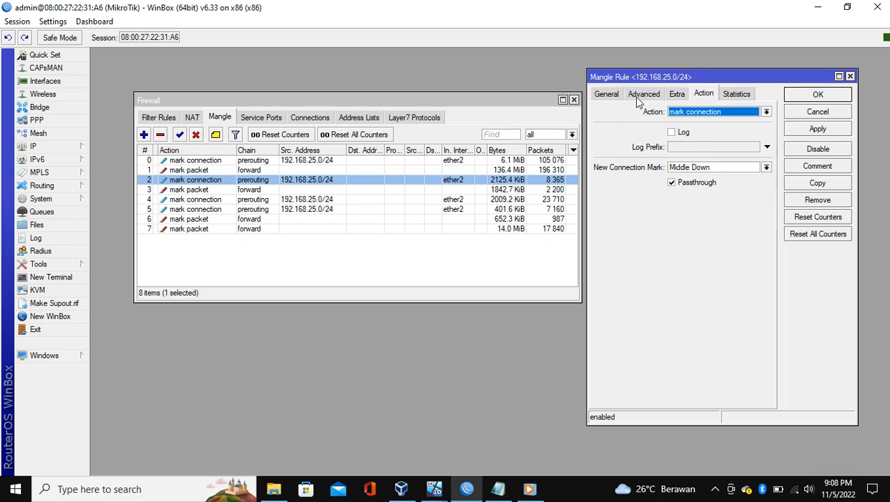
left_click(604, 93)
left_click(715, 113)
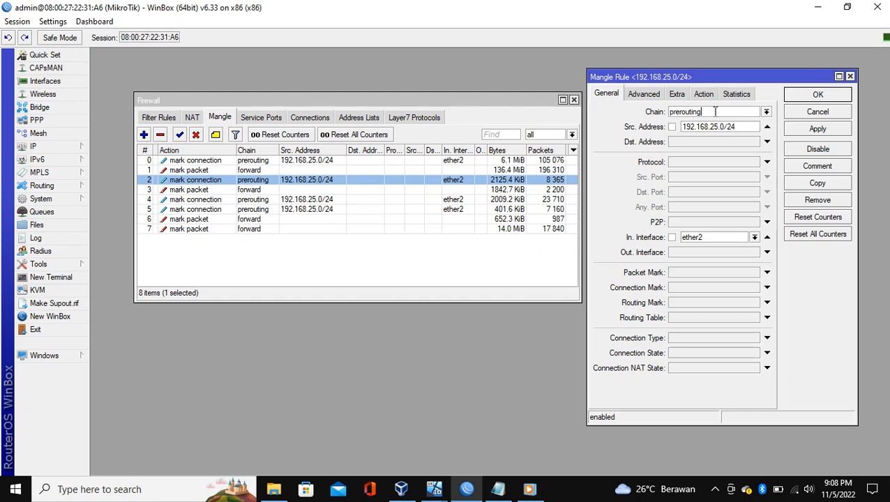
Open mangle rule 1 to compare its chain with rule 2, and close rule 1
double_click(190, 170)
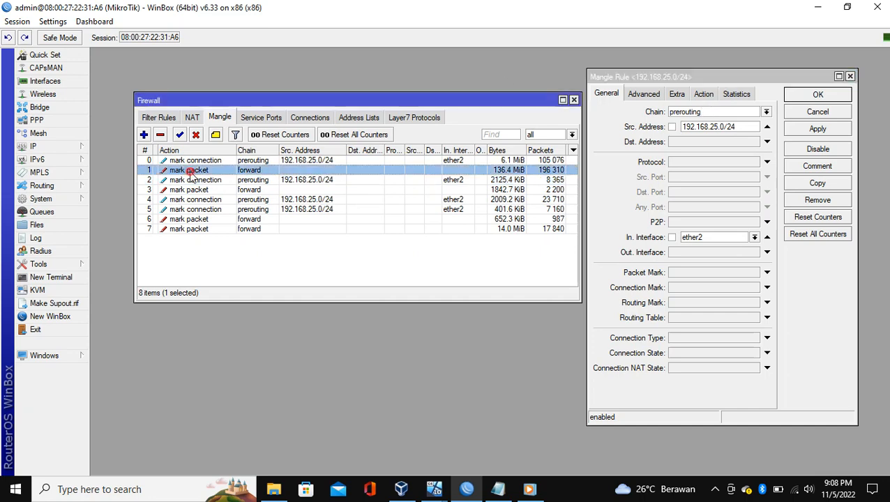
left_click(621, 109)
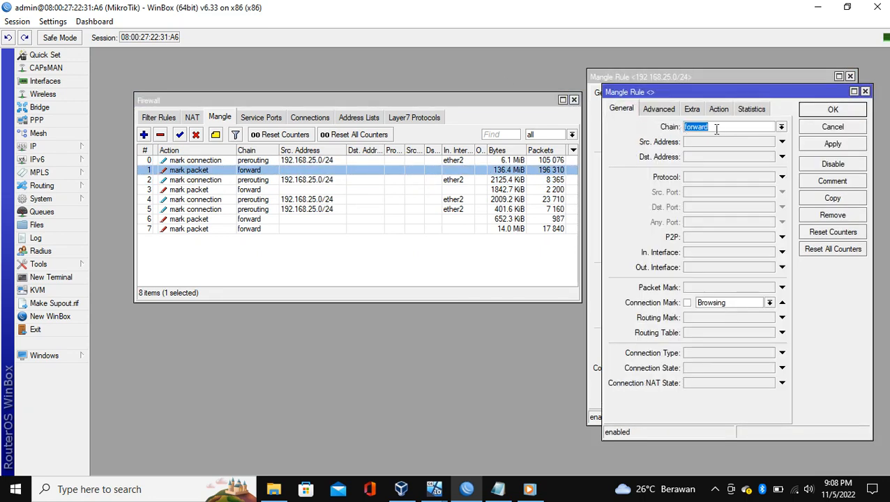
left_click(865, 92)
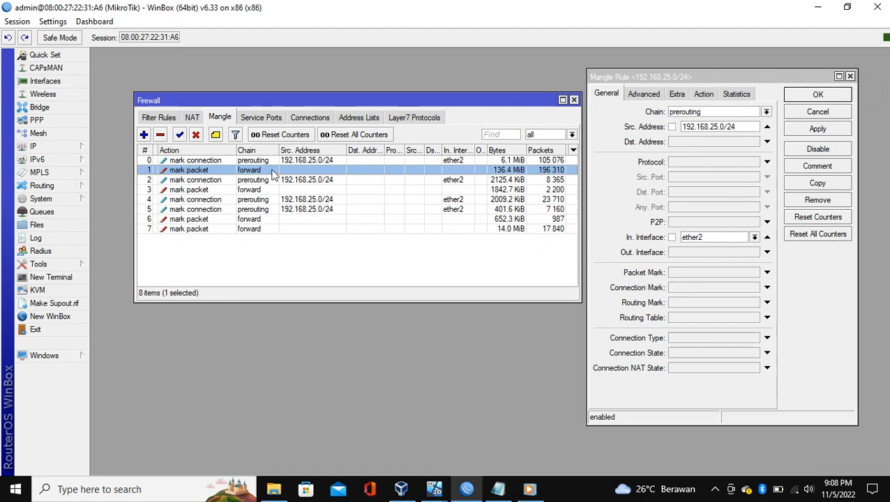
Bring mangle rule 2 back to the front and inspect its packet size in the advanced settings
double_click(208, 180)
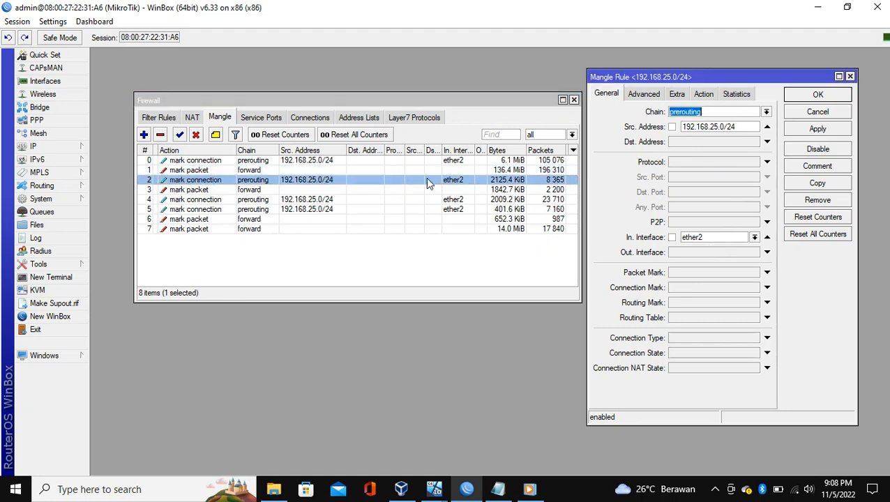
left_click(645, 95)
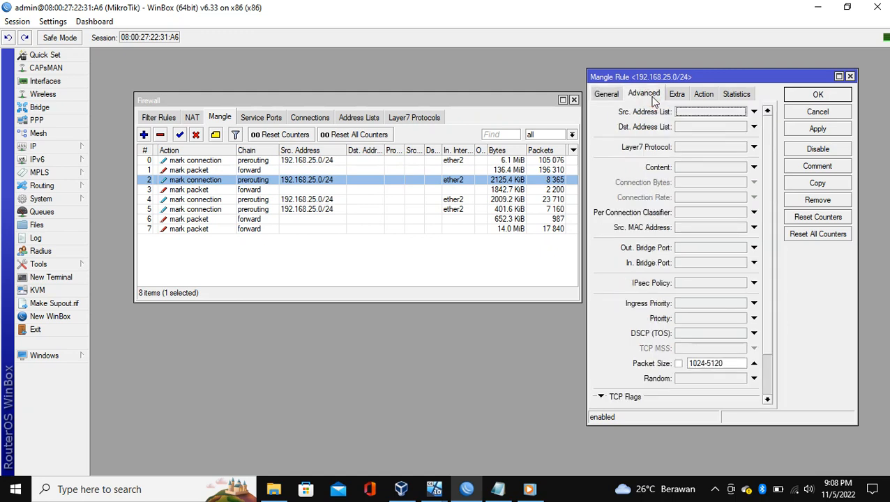
left_click(736, 364)
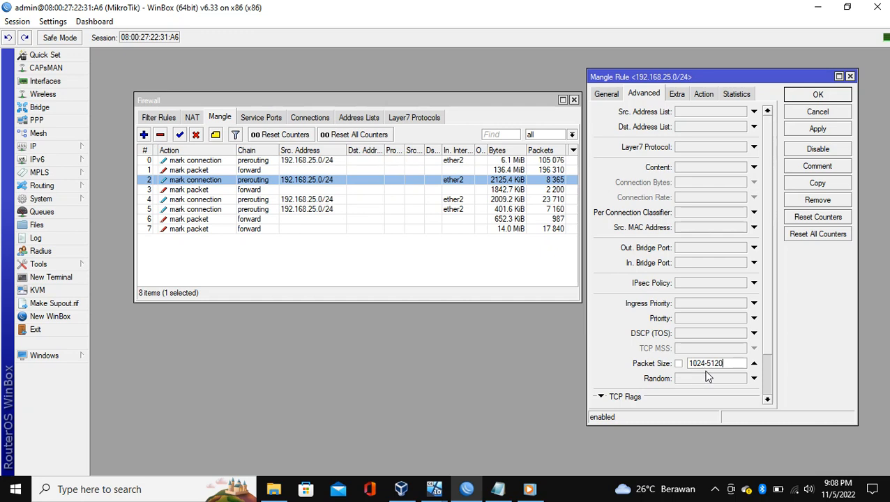
Open mangle rules 0 and 1, examine rule 1's advanced and general settings, and close all open rule dialogs
double_click(204, 161)
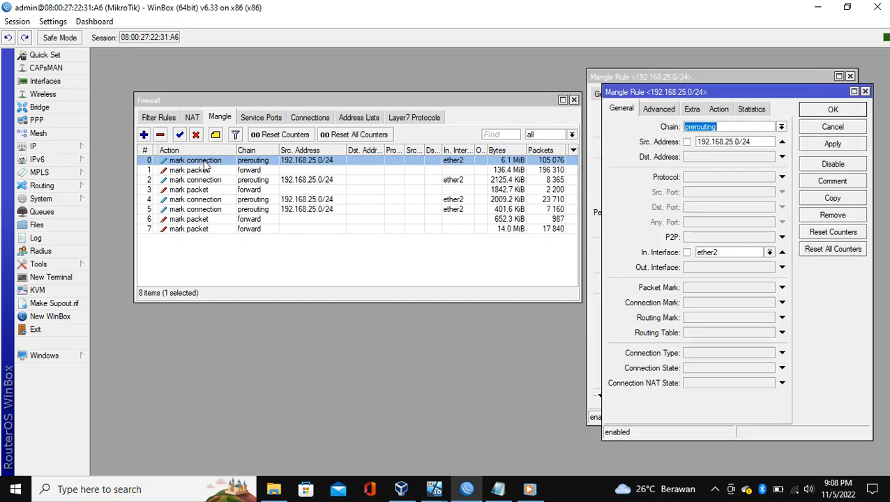
double_click(199, 171)
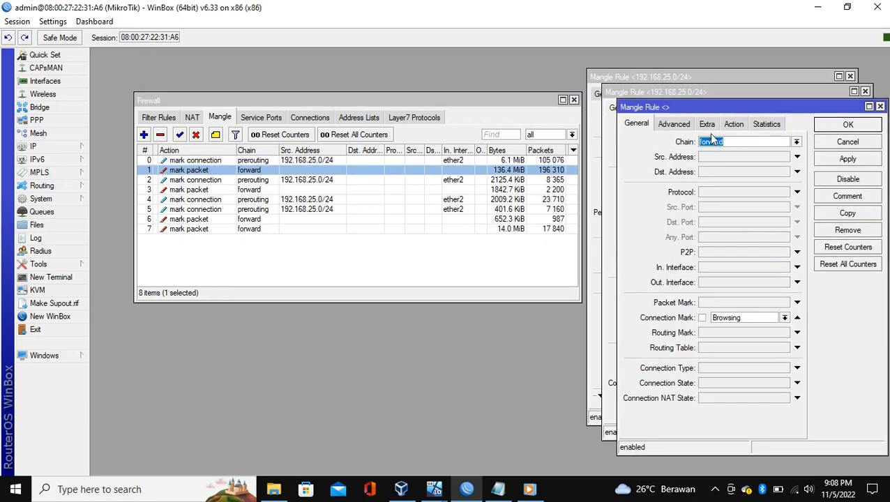
left_click(674, 124)
scroll(744, 349, "down", 3)
scroll(746, 306, "up", 3)
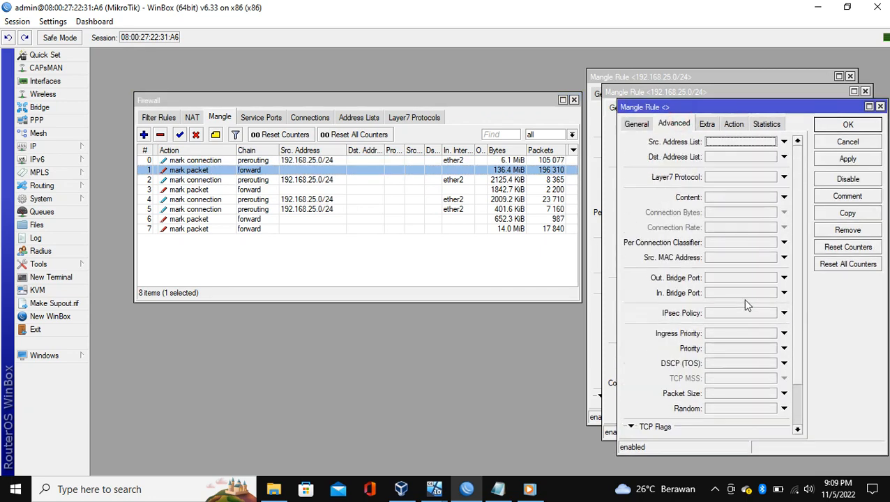
left_click(636, 125)
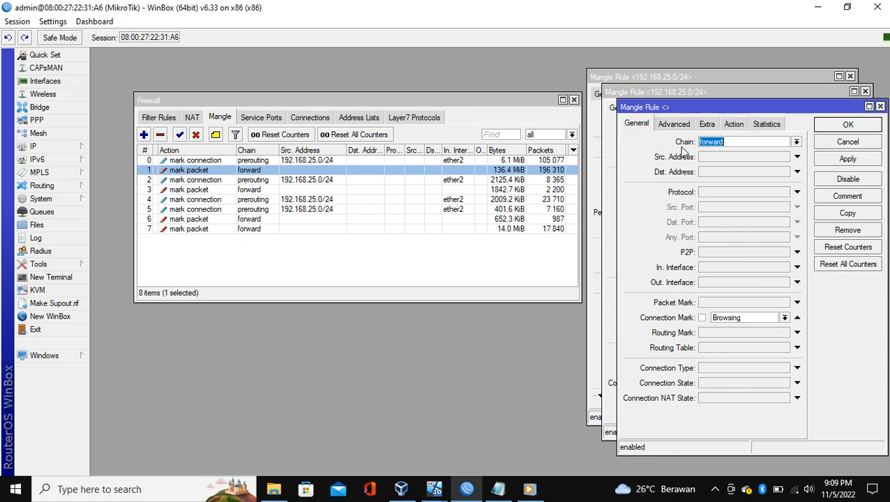
left_click(880, 106)
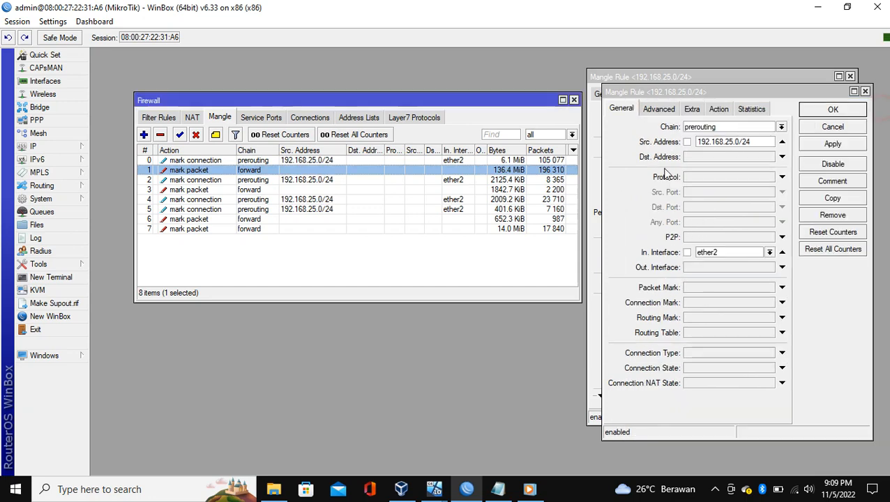
left_click(865, 93)
left_click(850, 76)
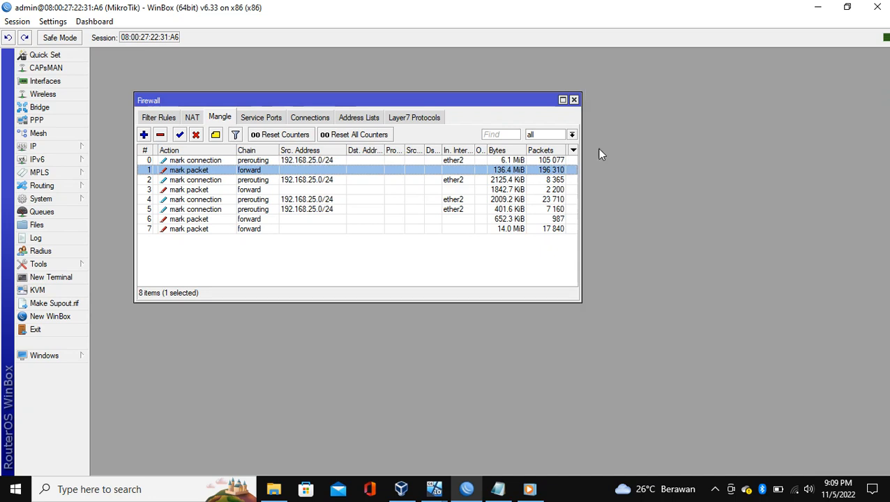
Reopen mangle rule 0 and set its packet size to 0-1024 in the advanced settings
double_click(218, 165)
scroll(728, 199, "down", 3)
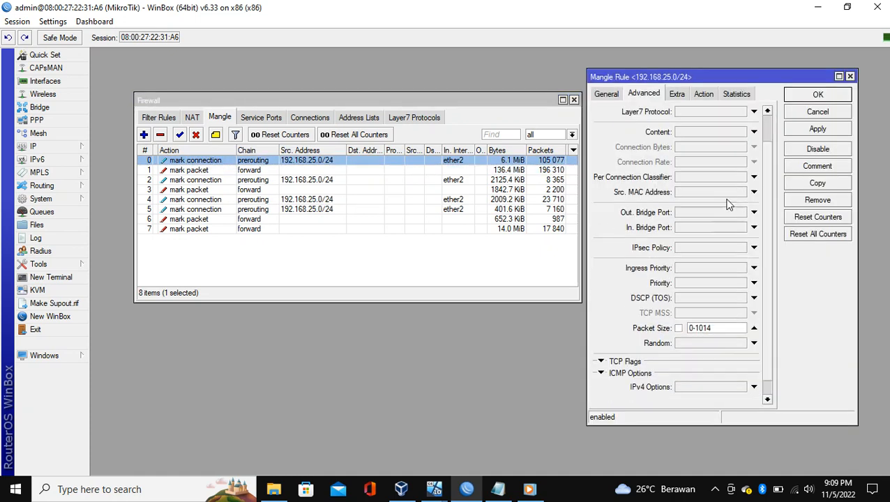
scroll(729, 202, "down", 2)
scroll(729, 202, "up", 5)
left_click(608, 94)
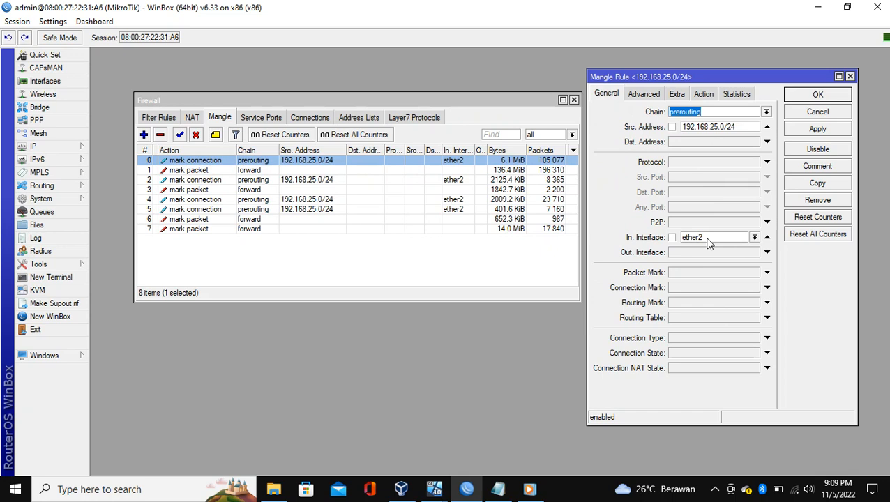
left_click(642, 93)
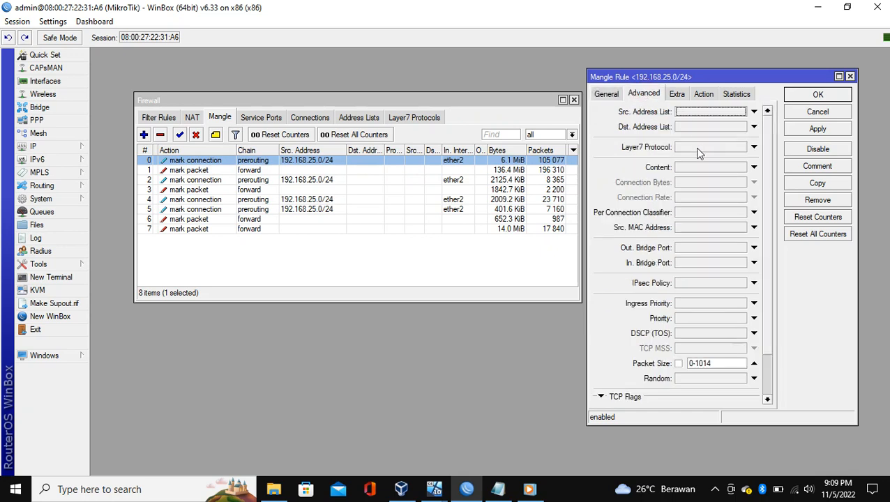
scroll(719, 351, "down", 3)
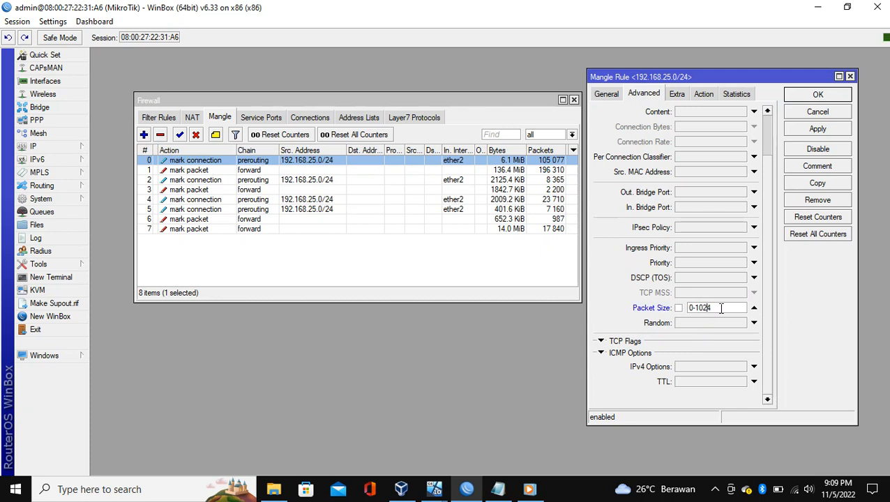
Check mangle rule 0's extra and action settings, and apply and save the rule
left_click(677, 94)
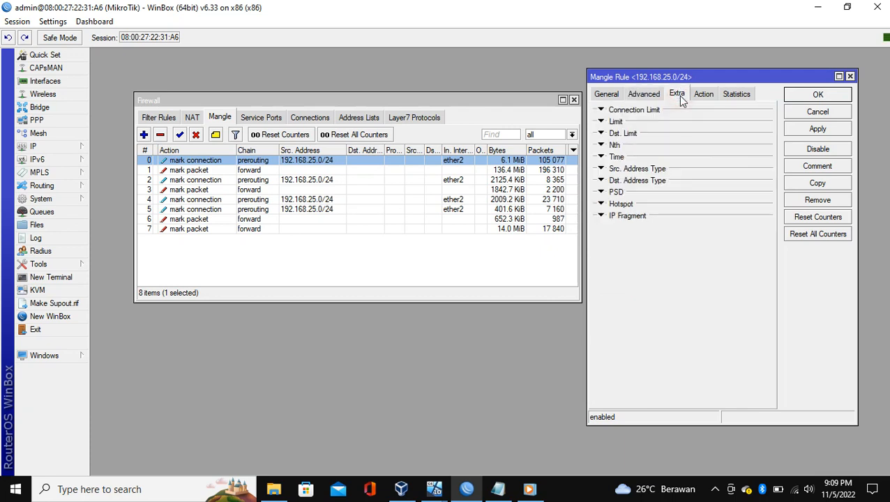
left_click(705, 96)
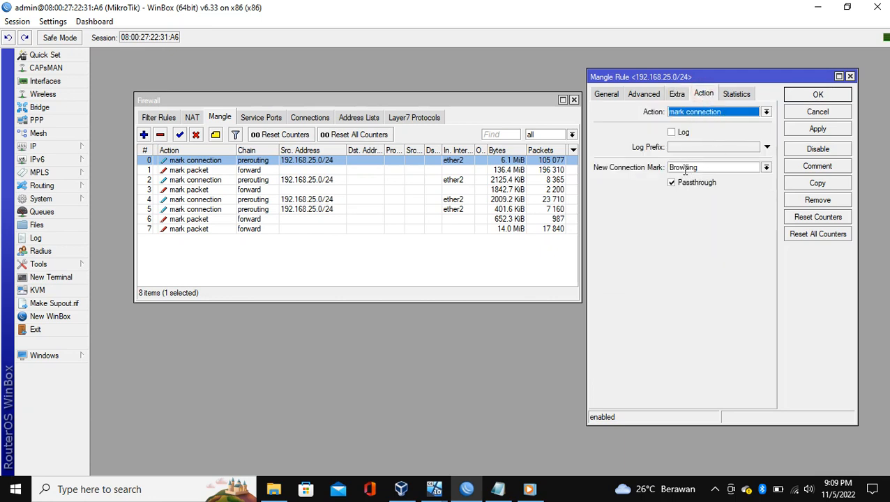
left_click(817, 130)
left_click(817, 97)
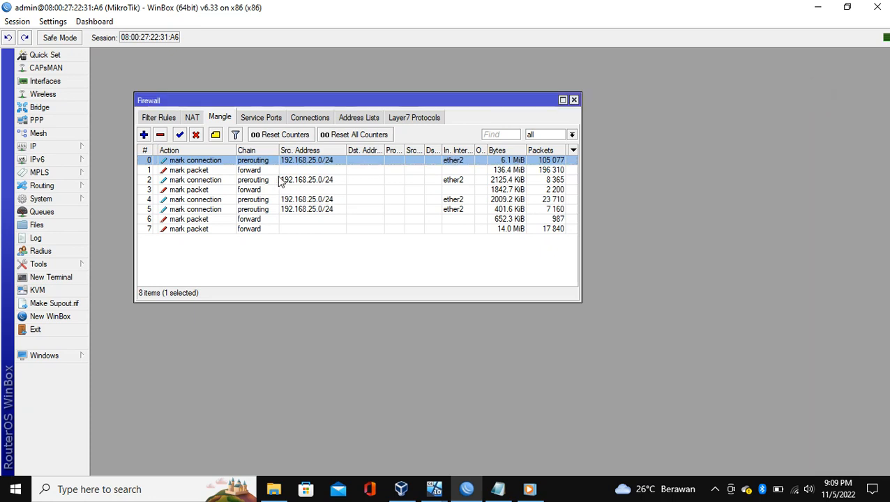
Open mangle rule 1, review its general, advanced, extra and action settings, and close it
double_click(216, 171)
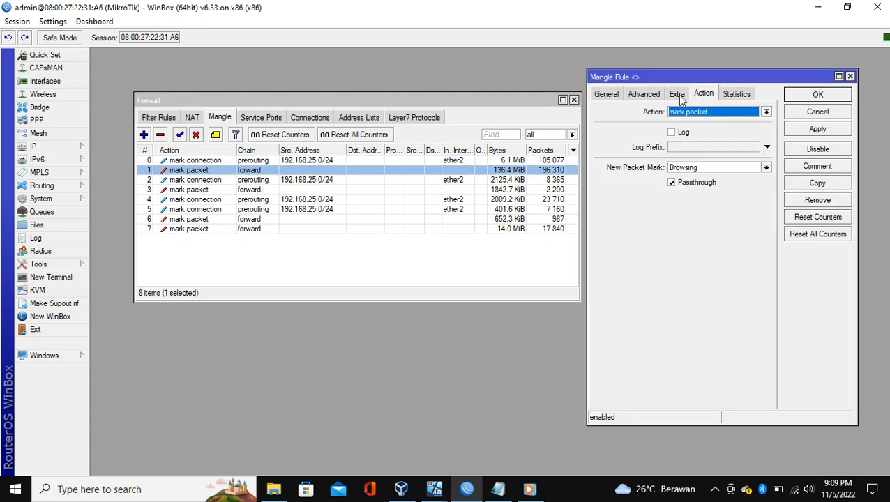
left_click(613, 98)
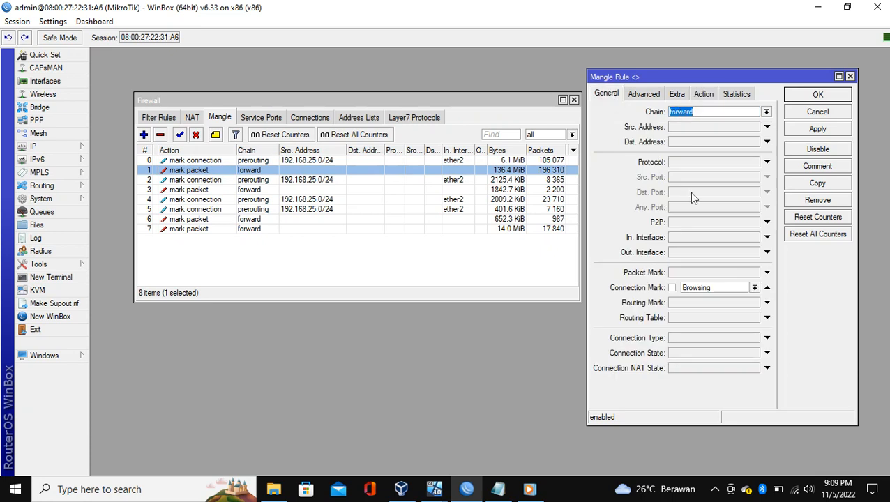
left_click(643, 93)
scroll(717, 235, "down", 1)
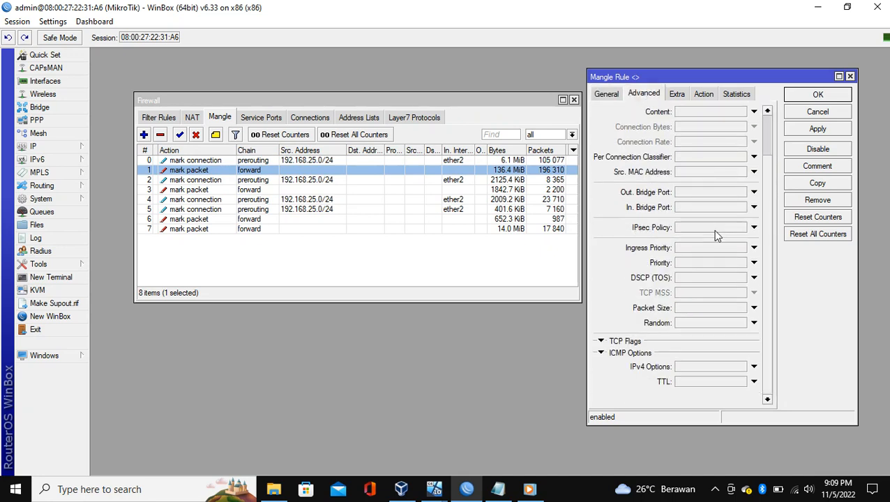
scroll(716, 236, "up", 2)
left_click(677, 94)
left_click(703, 93)
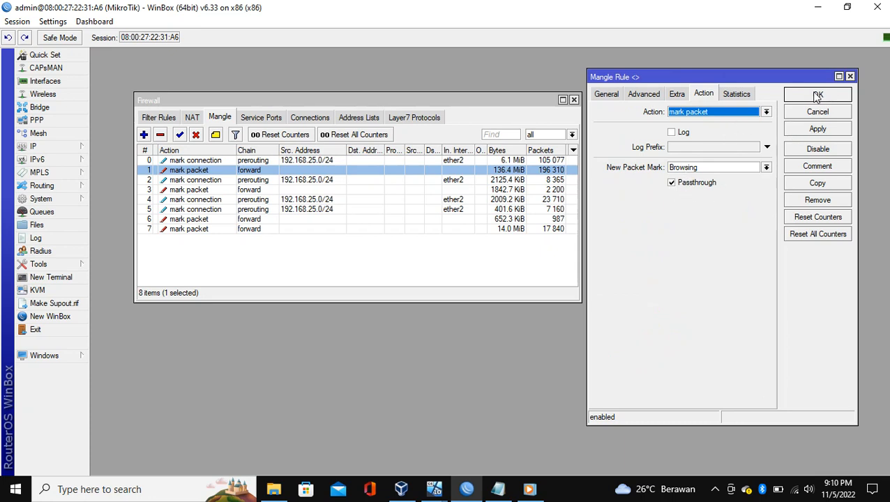
left_click(851, 76)
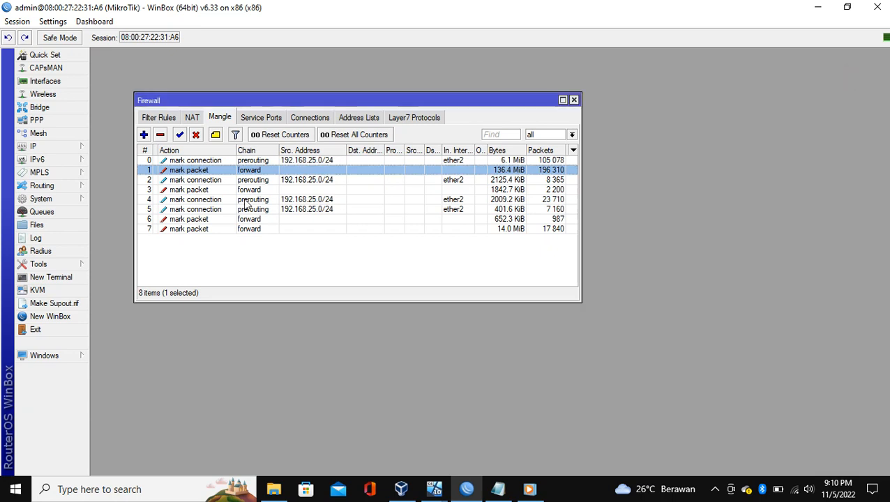
Open mangle rule 2 and review its general settings, packet size, extra options and connection mark action
left_click(230, 181)
double_click(230, 181)
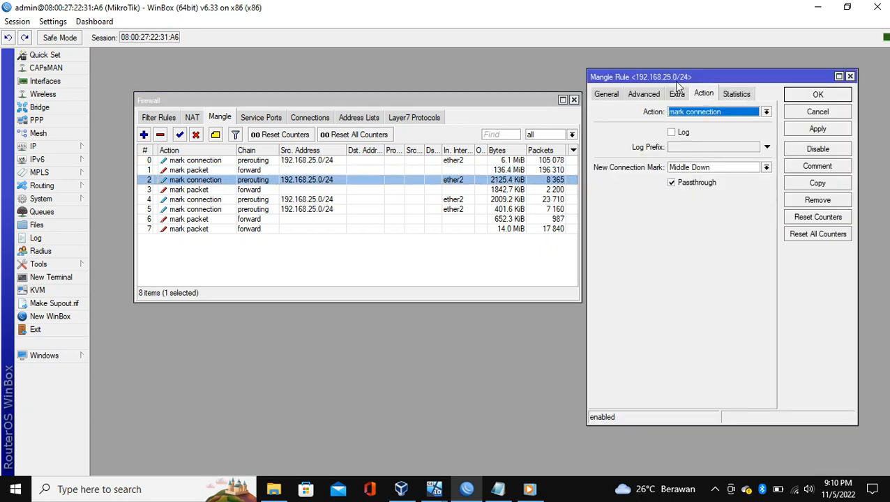
left_click(604, 94)
left_click(718, 112)
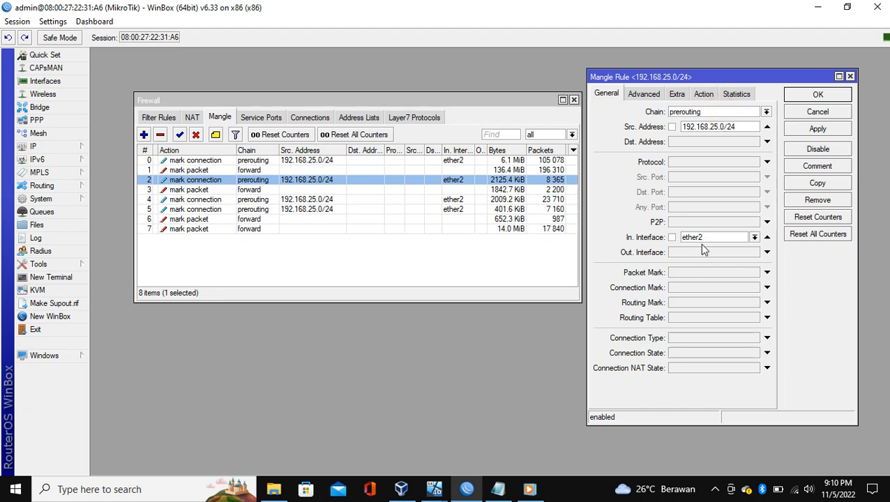
left_click(636, 95)
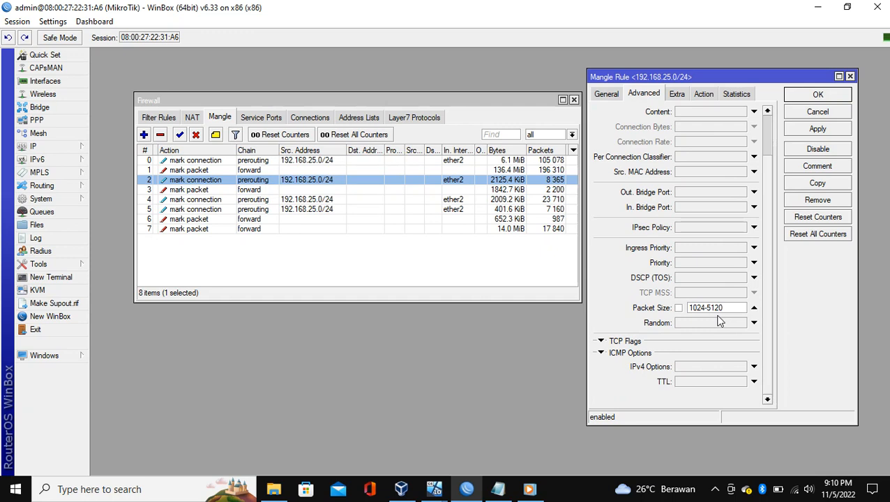
left_click(677, 95)
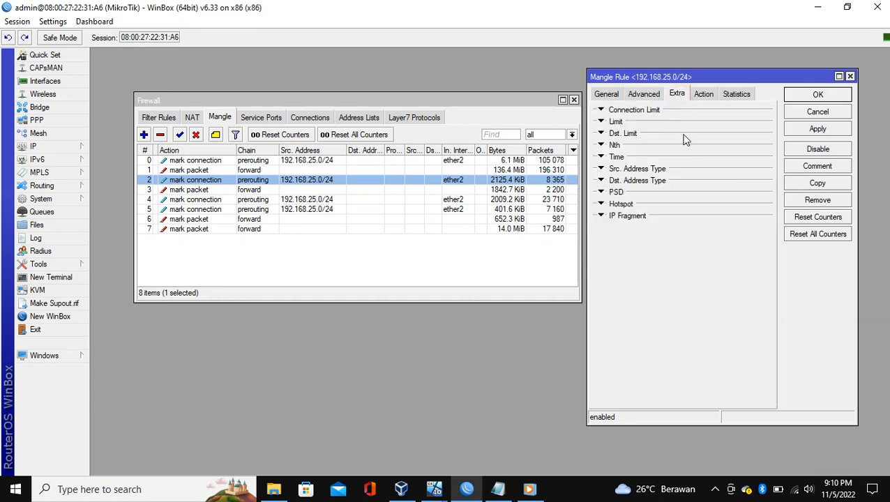
left_click(703, 98)
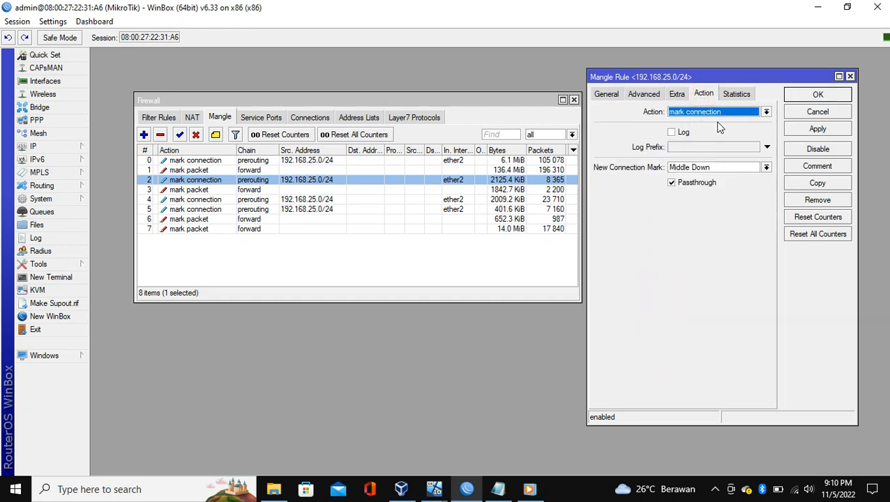
Toggle mangle rule 2's passthrough off and on again, view its statistics, and apply and save the rule
left_click(685, 185)
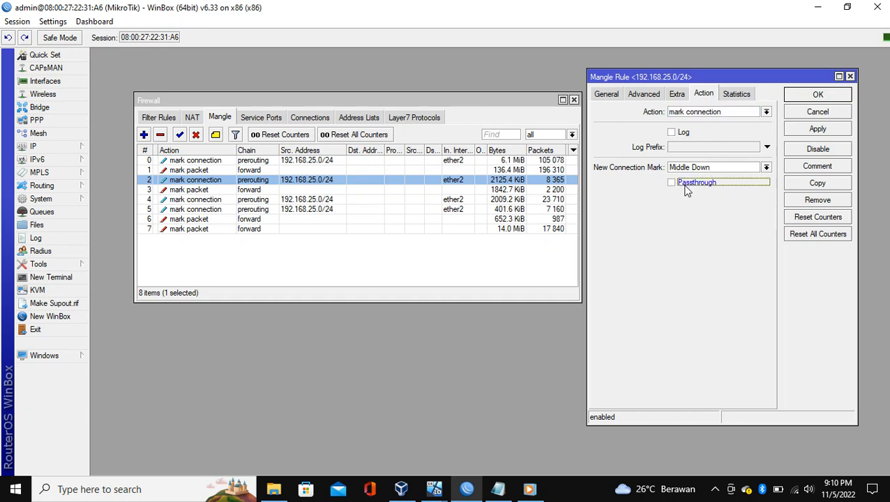
left_click(686, 185)
left_click(736, 93)
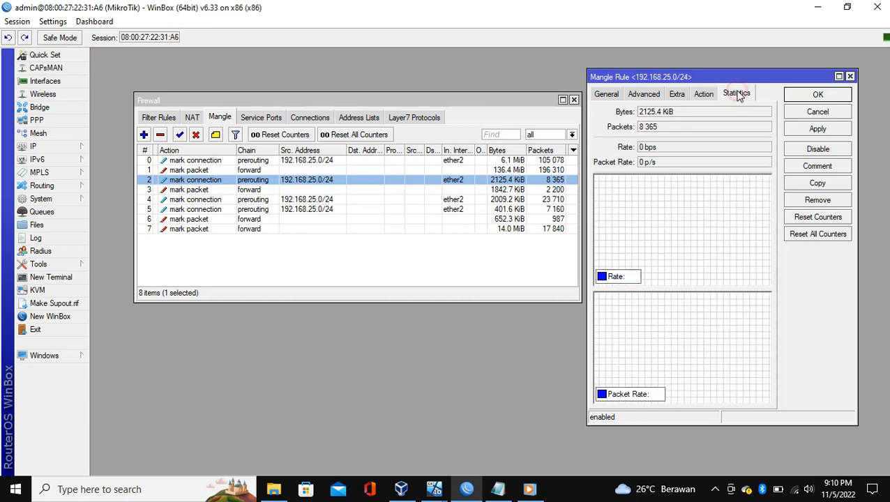
left_click(818, 130)
left_click(817, 95)
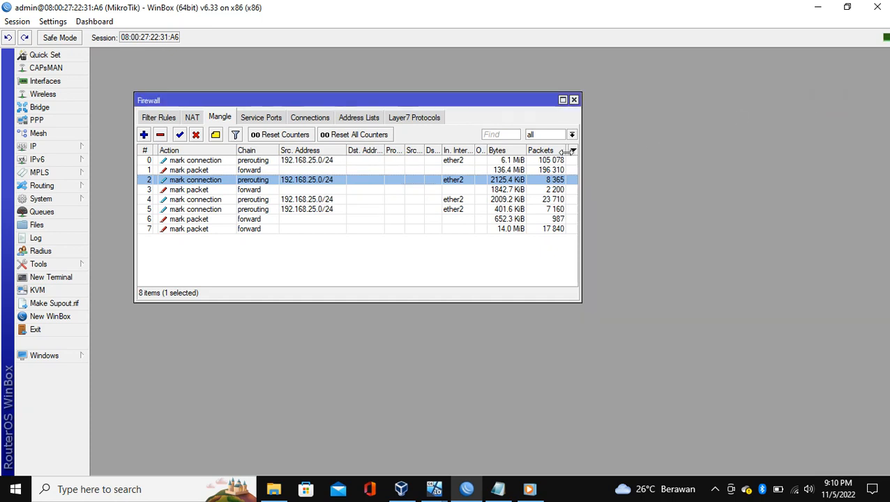
Open mangle rule 3, review its connection mark, advanced, extra, action and statistics details, and close it
double_click(209, 190)
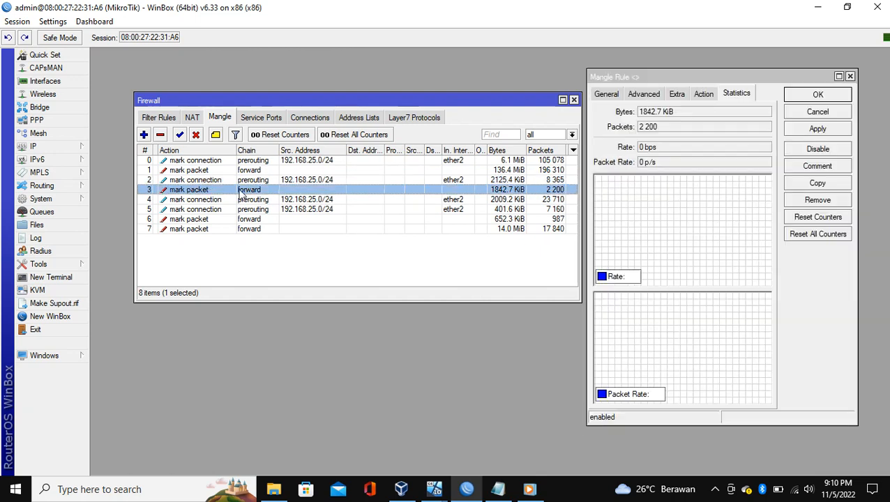
left_click(604, 94)
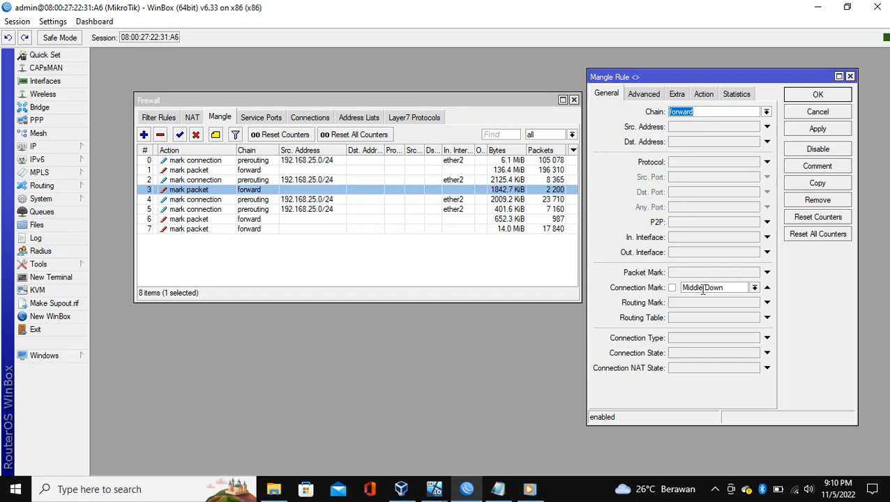
left_click(643, 94)
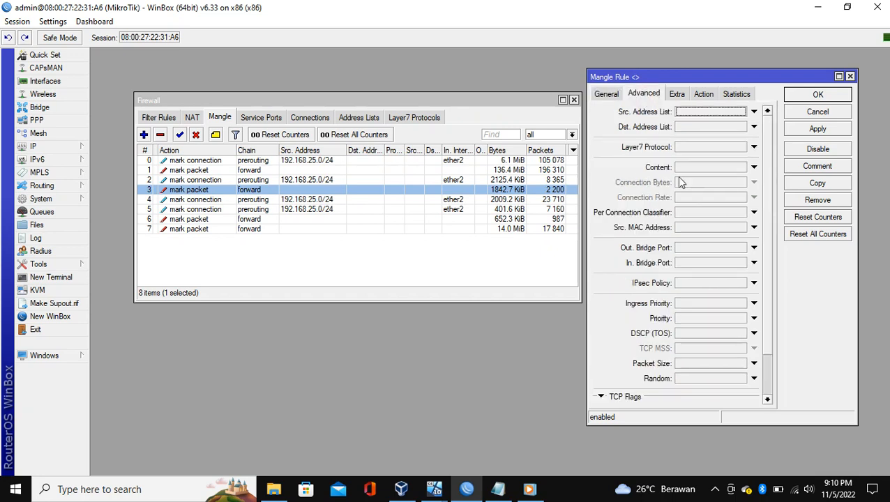
scroll(687, 216, "down", 2)
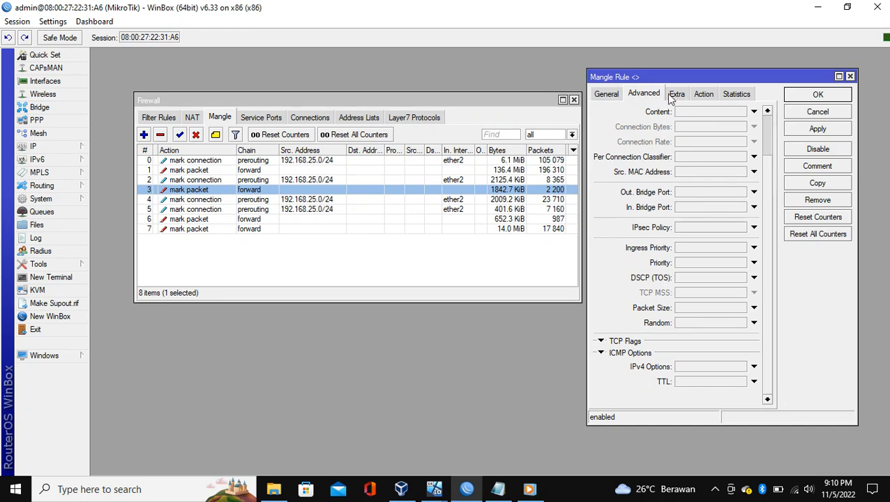
left_click(672, 96)
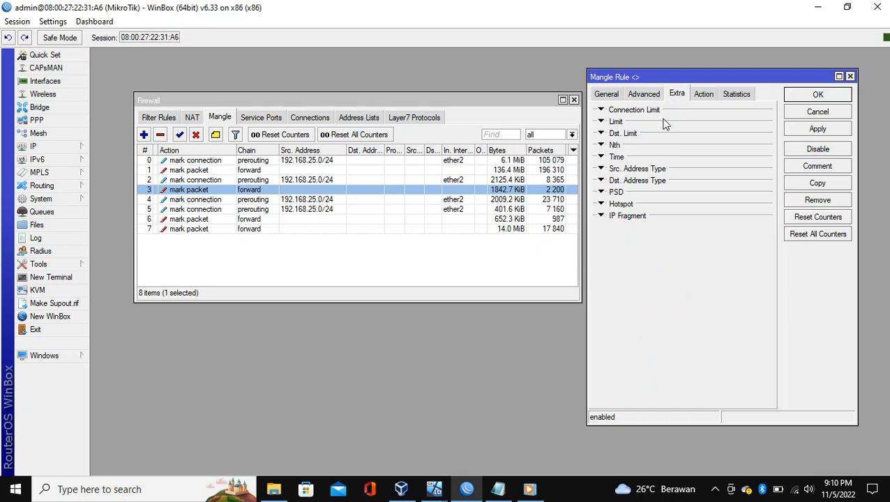
left_click(703, 94)
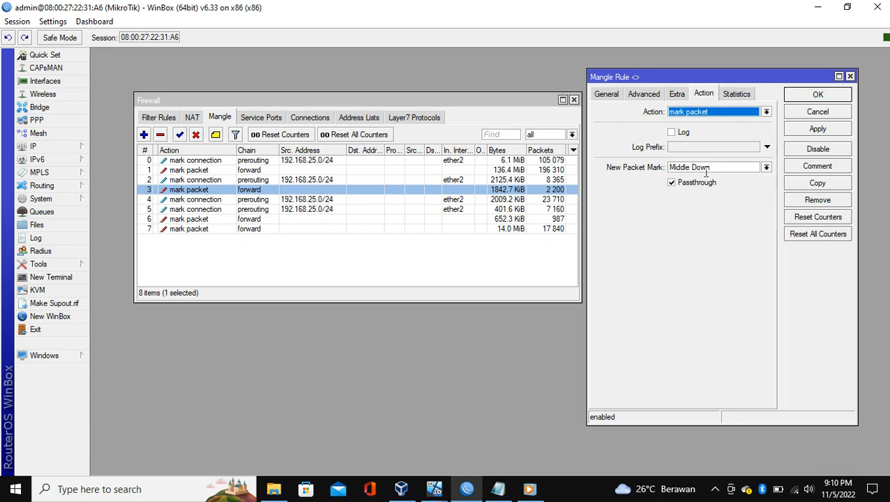
left_click(725, 94)
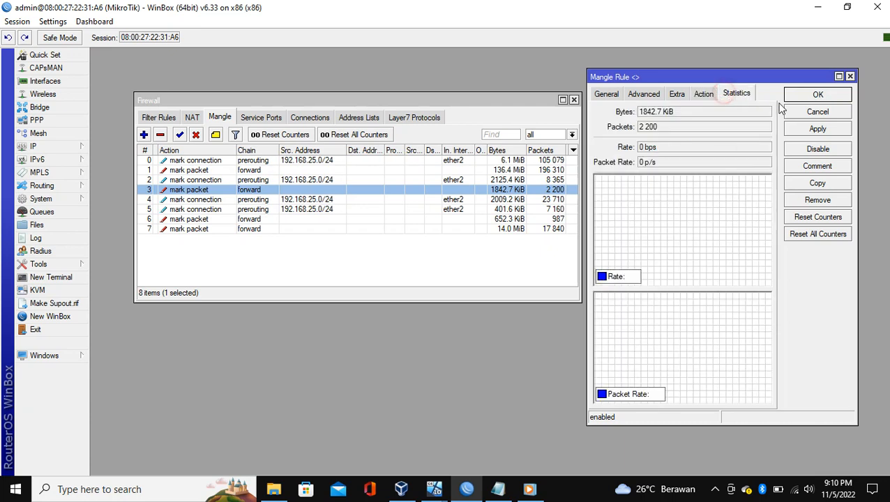
left_click(851, 77)
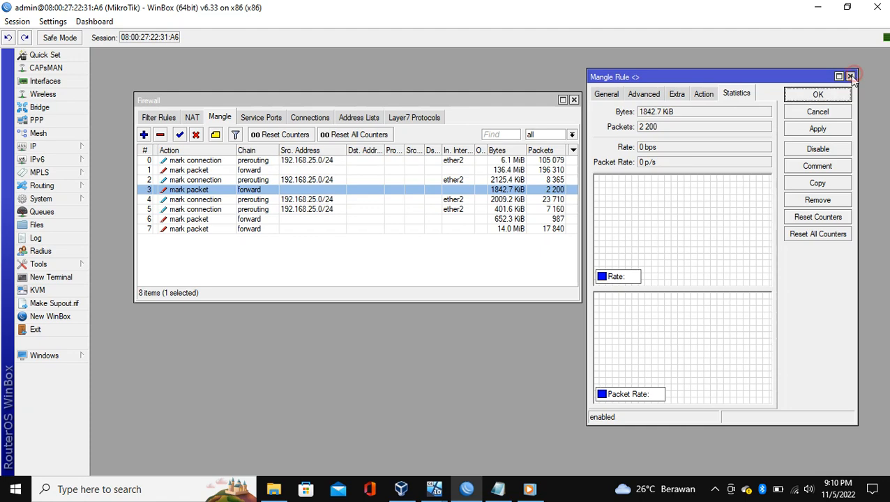
Open mangle rule 4 and review its general settings, Layer7 protocol and connection mark action
double_click(185, 200)
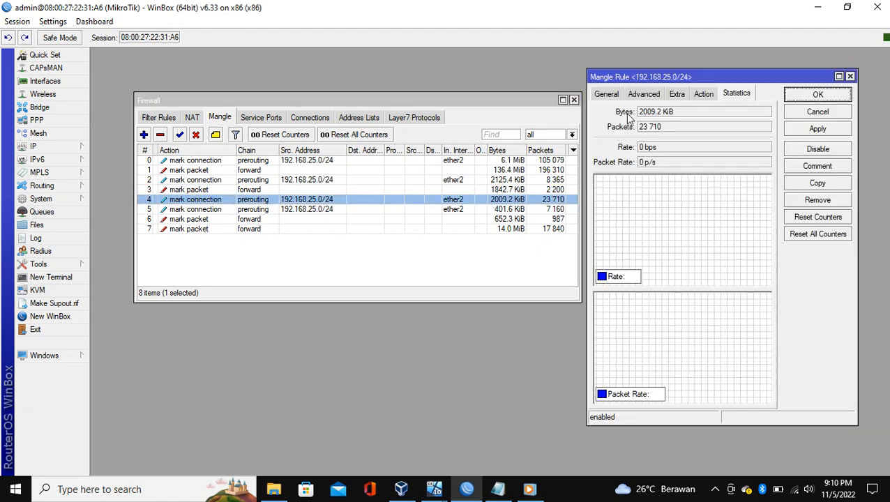
left_click(604, 93)
left_click(708, 111)
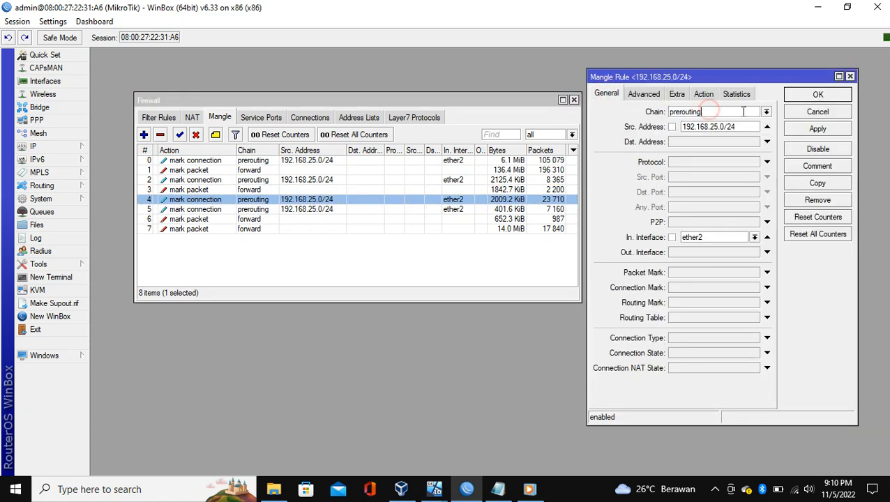
left_click(642, 93)
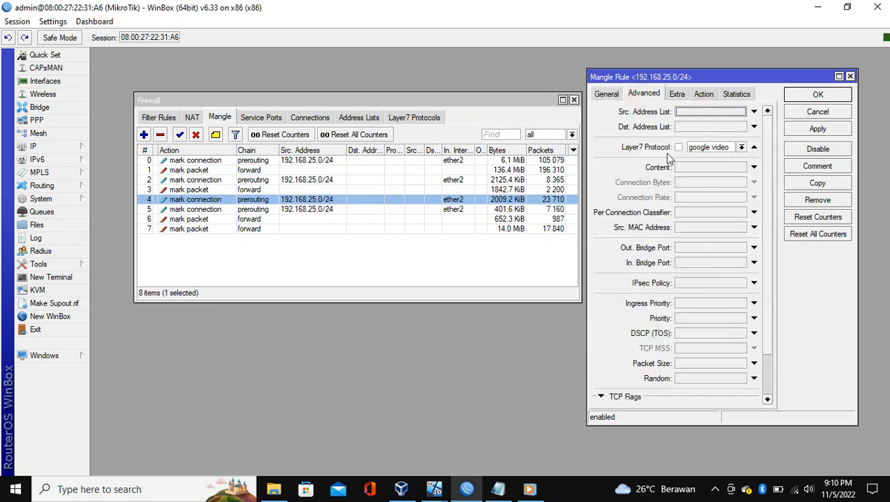
left_click(704, 95)
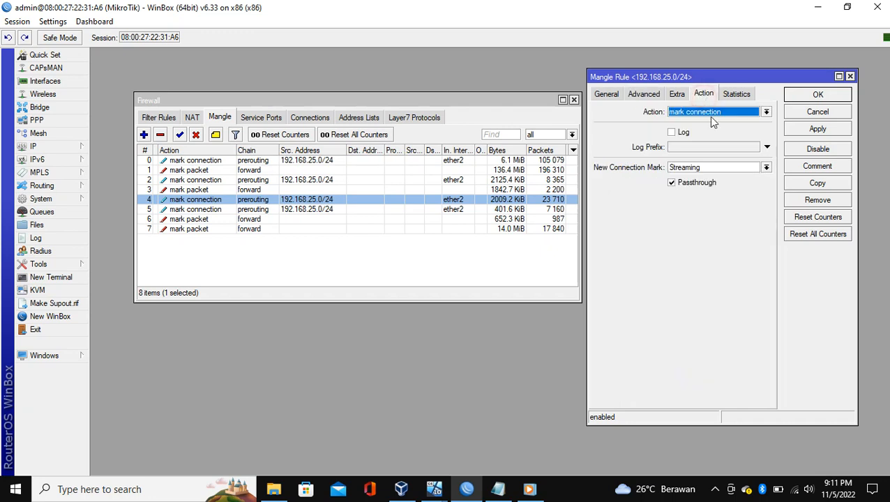
left_click(640, 96)
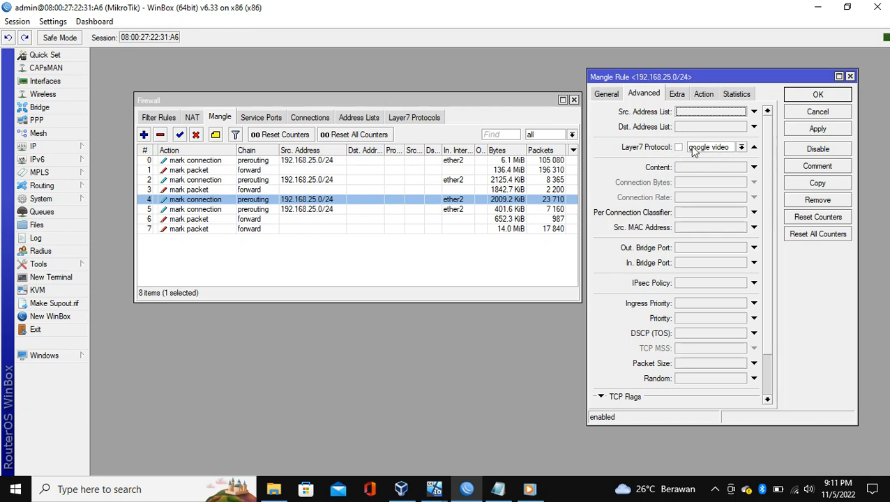
Examine the Layer7 protocol list and the regular expression of the google video entry, leaving it unedited
left_click(415, 117)
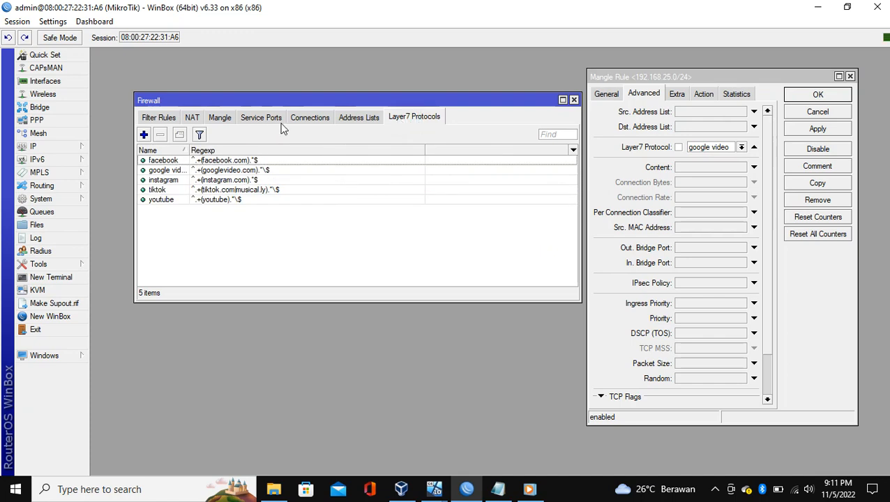
left_click(144, 135)
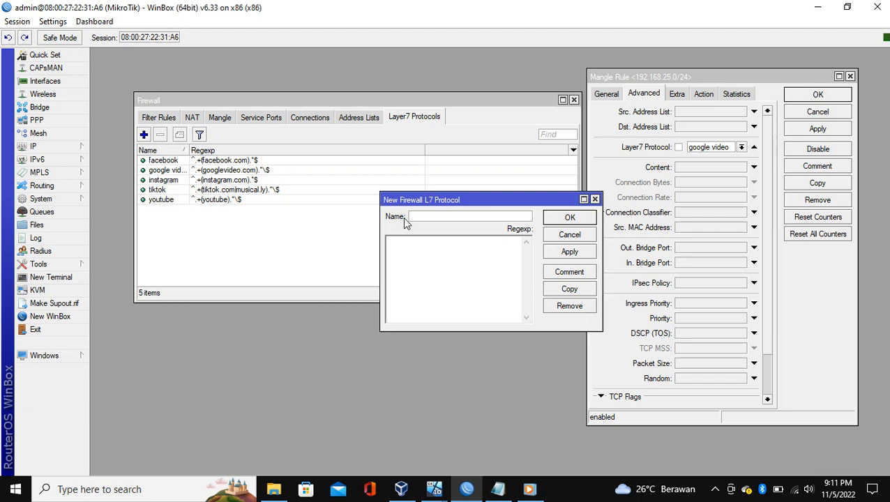
left_click(595, 200)
double_click(162, 171)
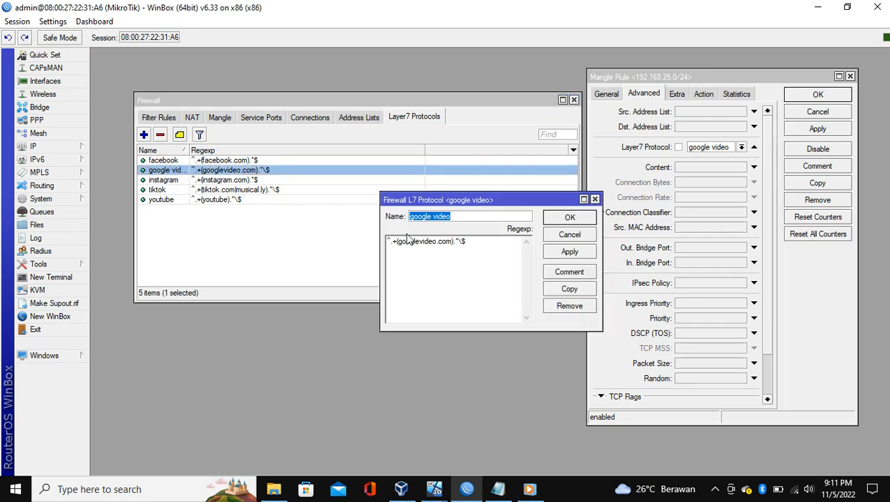
left_click(483, 242)
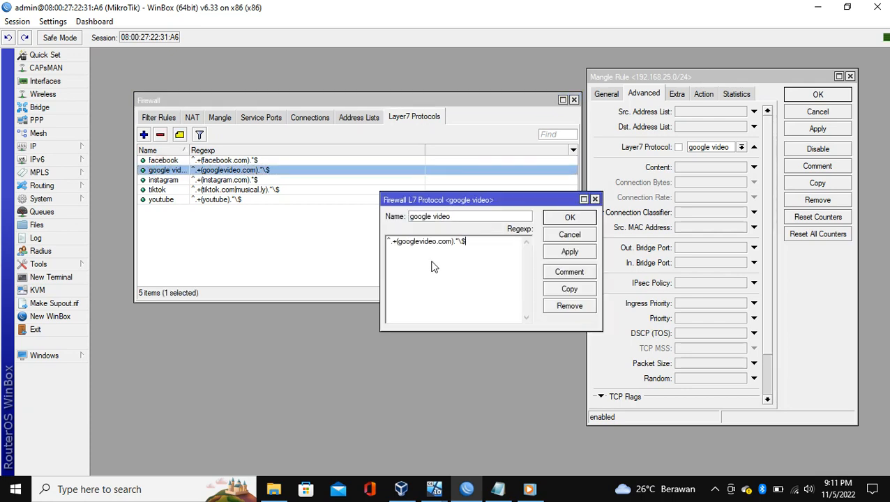
left_click(595, 200)
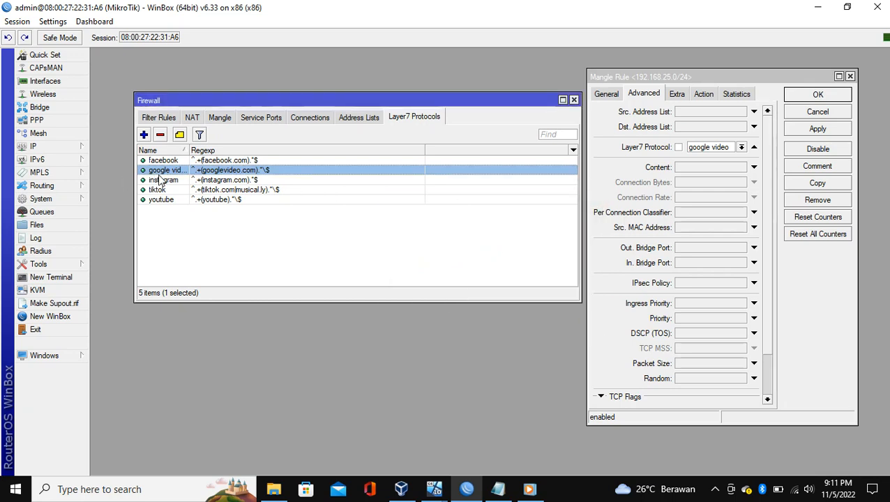
Select google video as mangle rule 4's Layer7 protocol, and check the rule's extra and action settings
left_click(741, 147)
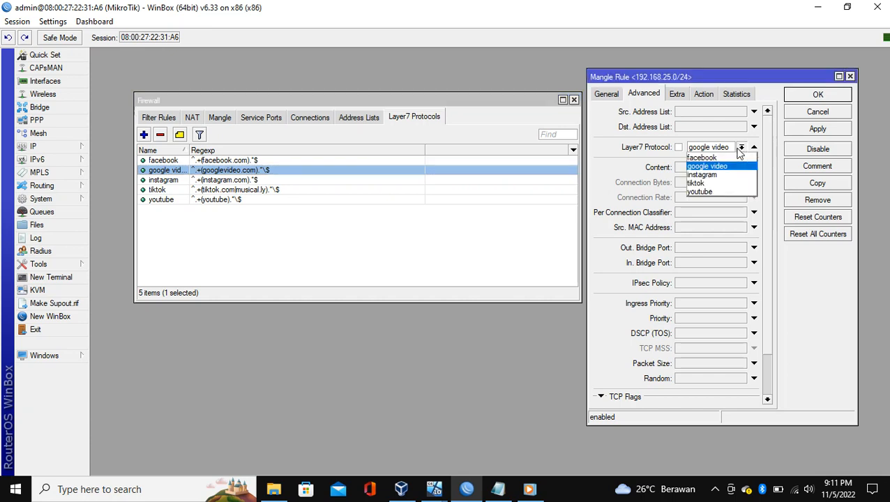
left_click(711, 166)
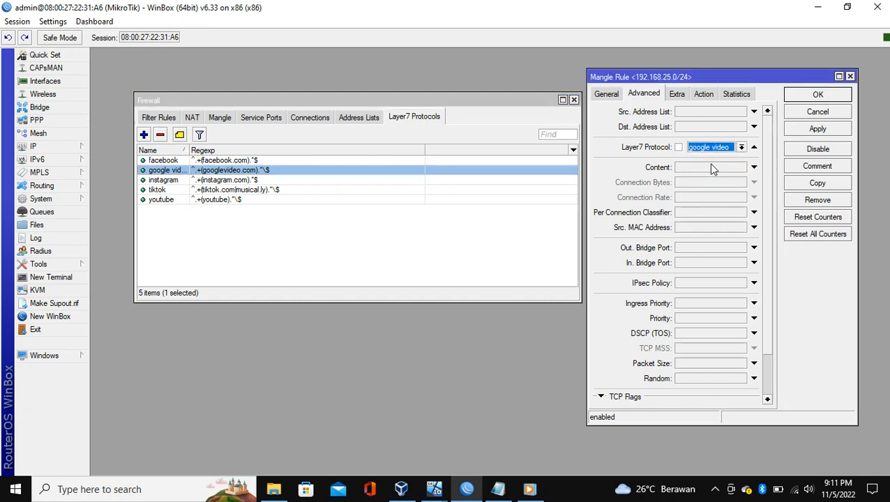
scroll(709, 167, "down", 3)
scroll(708, 163, "up", 3)
left_click(678, 95)
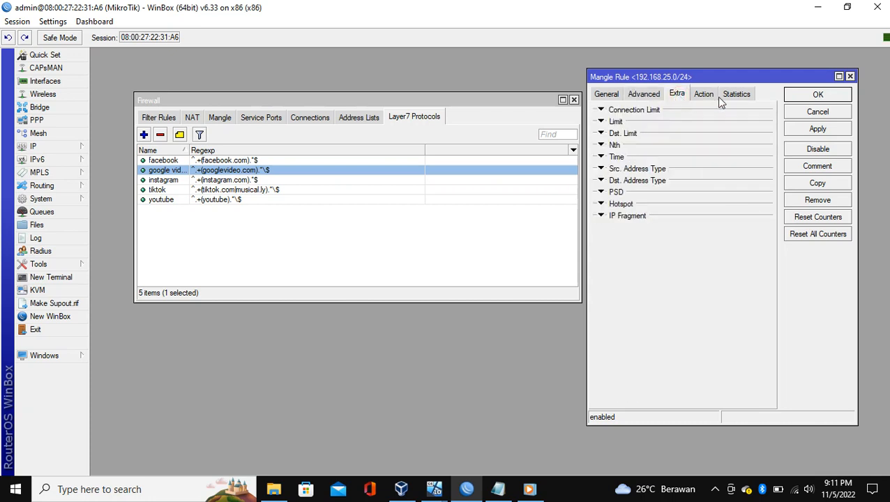
left_click(705, 96)
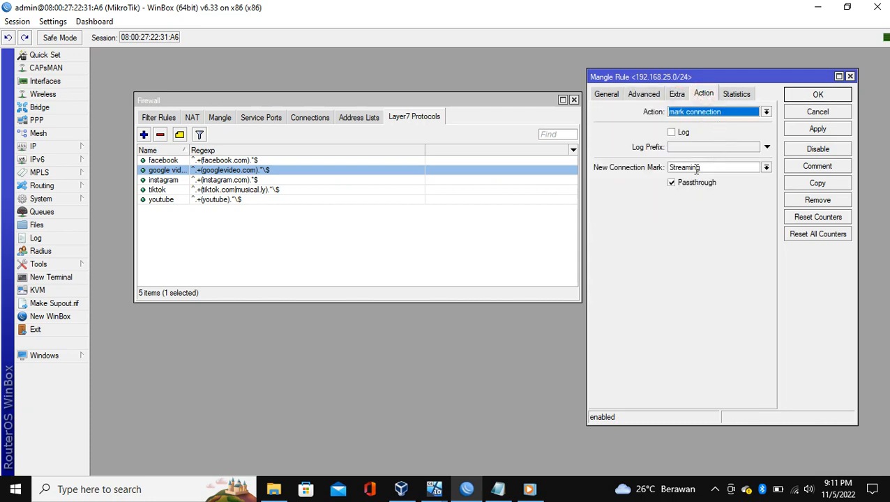
Apply and save mangle rule 4 with its Streaming connection mark, and close the Firewall window
left_click(808, 127)
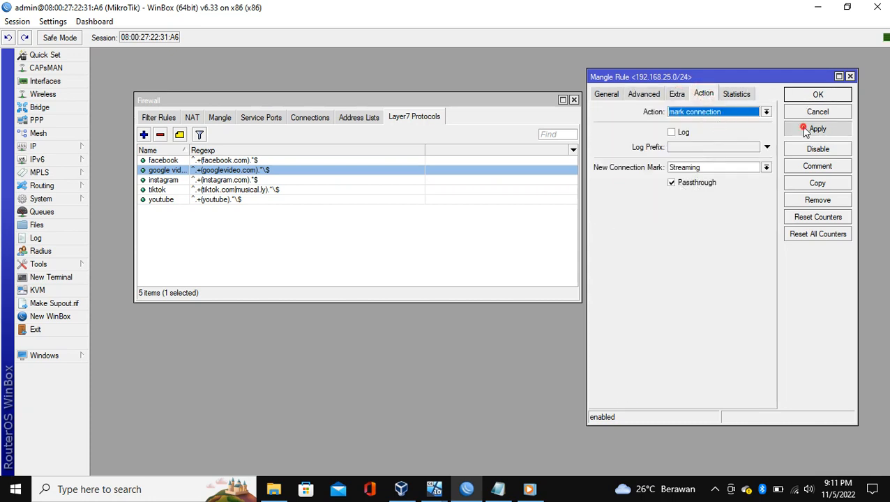
left_click(821, 94)
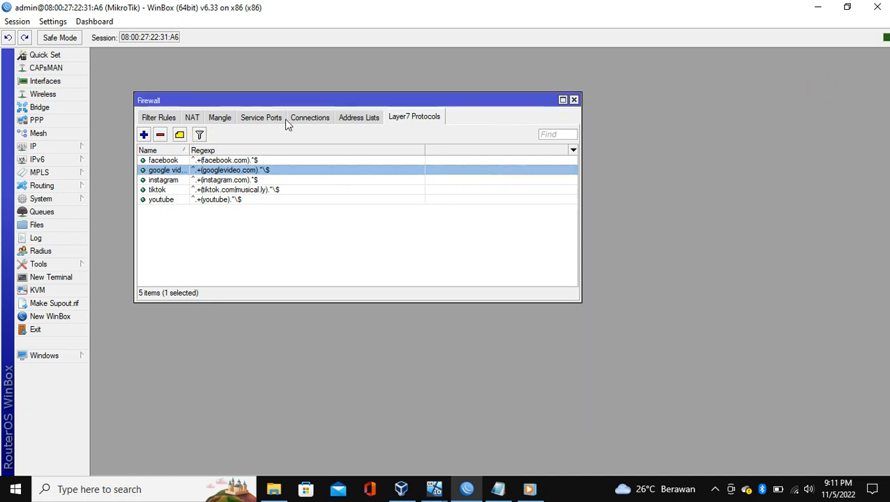
left_click(573, 100)
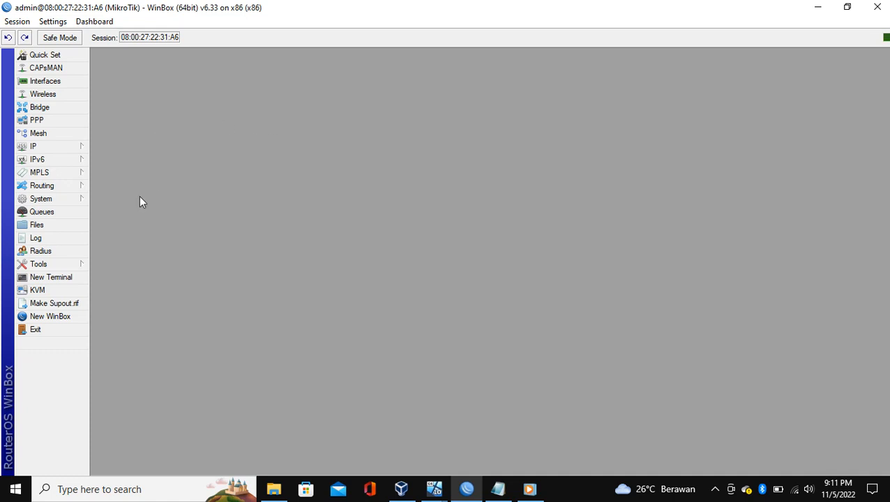
Open the queue tree and the firewall mangle list, and move the Firewall window aside so both lists can be seen
left_click(64, 213)
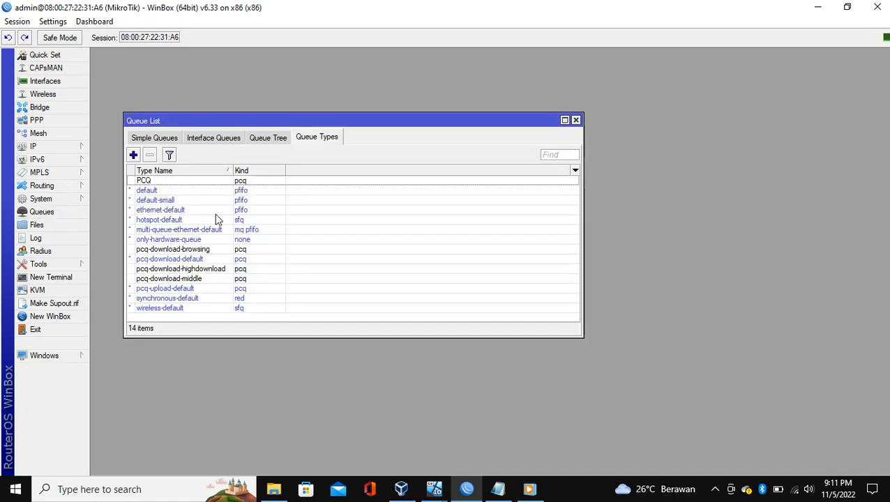
left_click(254, 140)
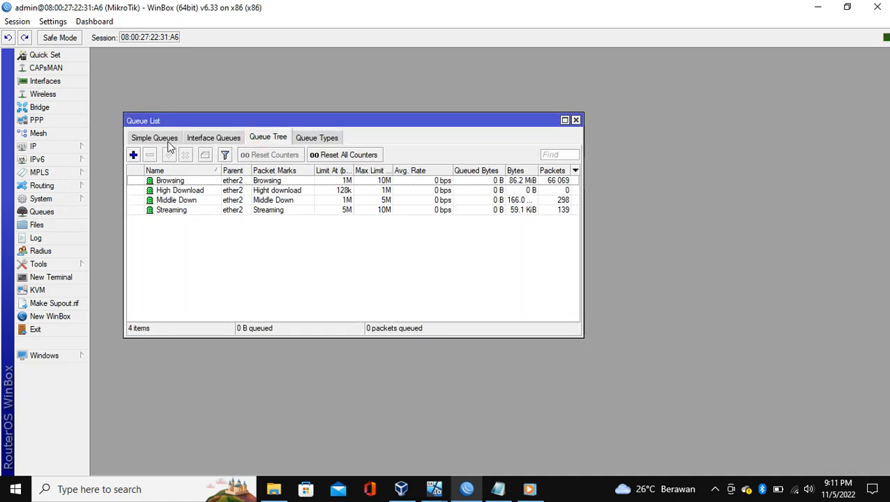
left_click(64, 145)
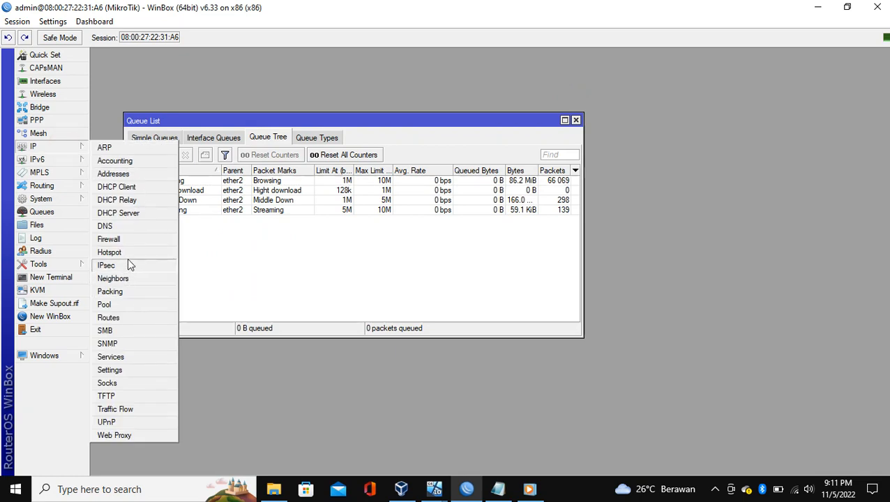
left_click(130, 241)
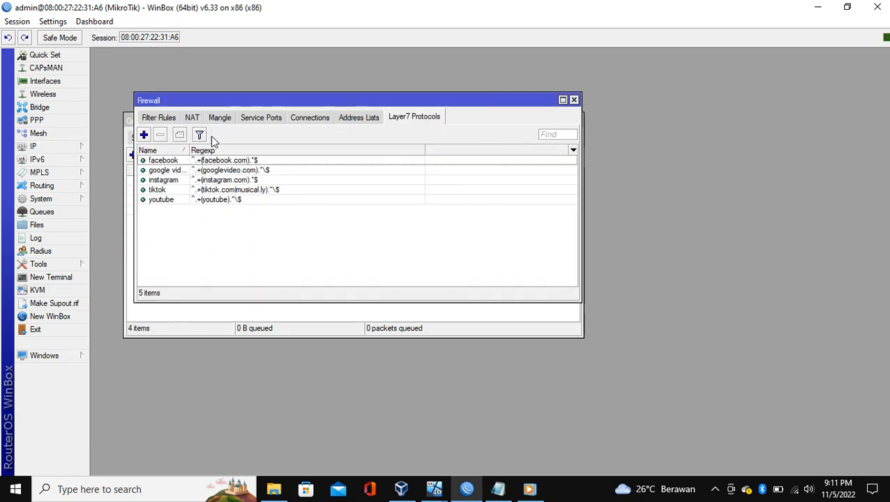
left_click(310, 118)
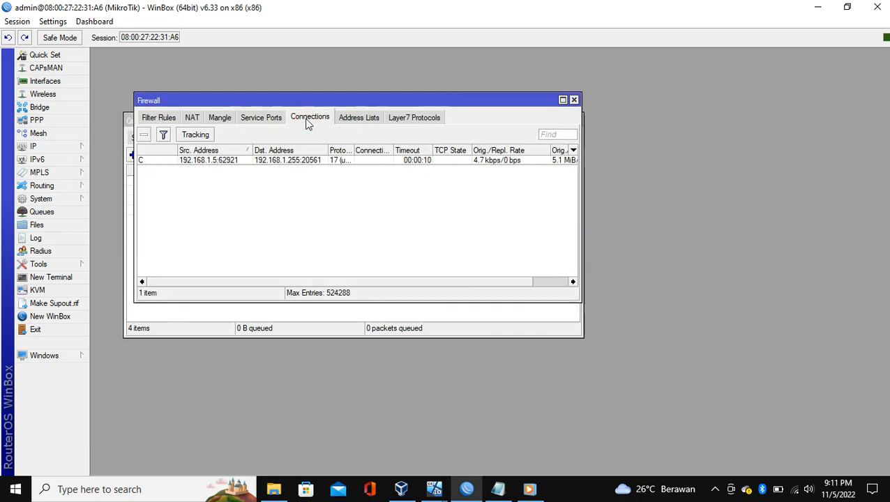
left_click(269, 118)
left_click(220, 119)
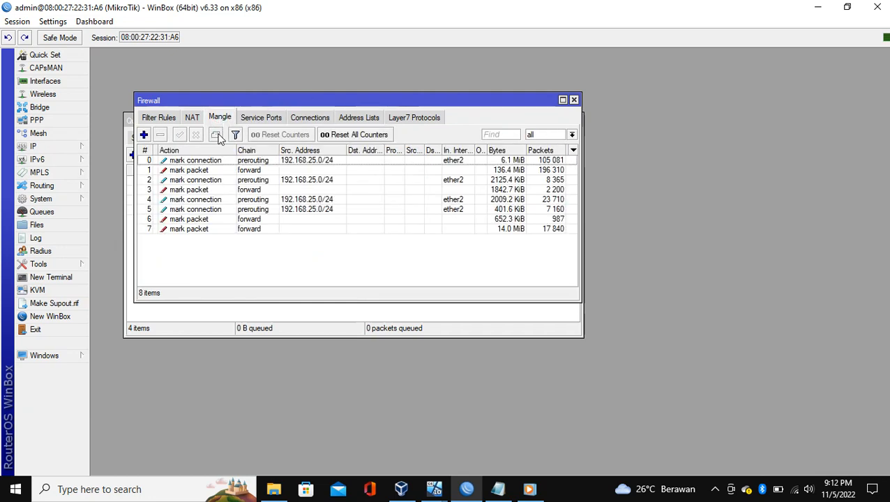
left_click_drag(253, 102, 576, 93)
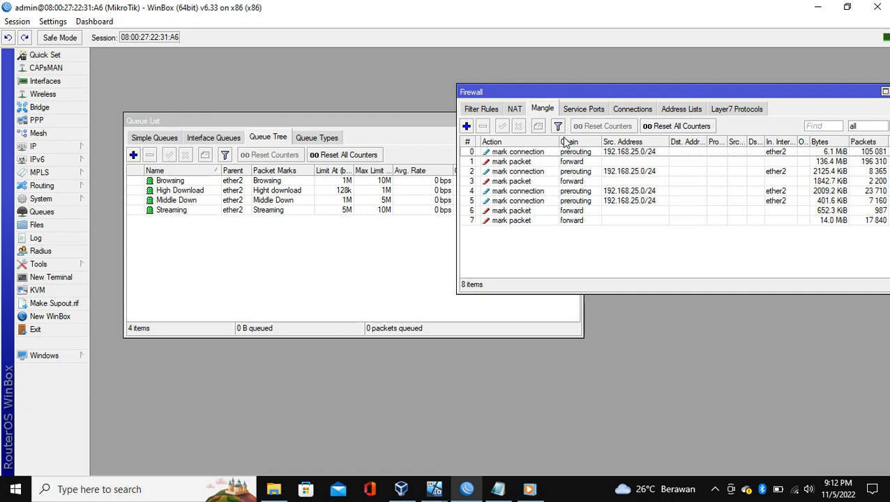
Recheck mangle rule 4's action settings, and review the general, advanced, extra and action settings of mangle rule 5
double_click(537, 191)
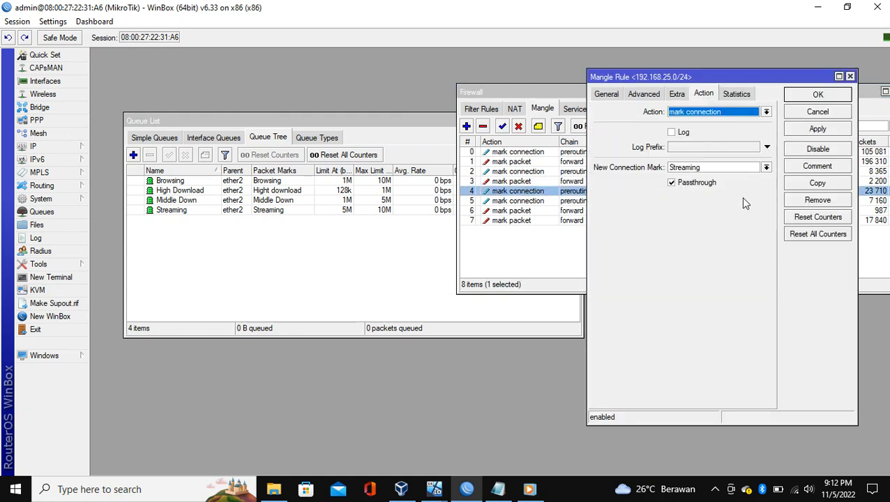
left_click(850, 76)
left_click(547, 201)
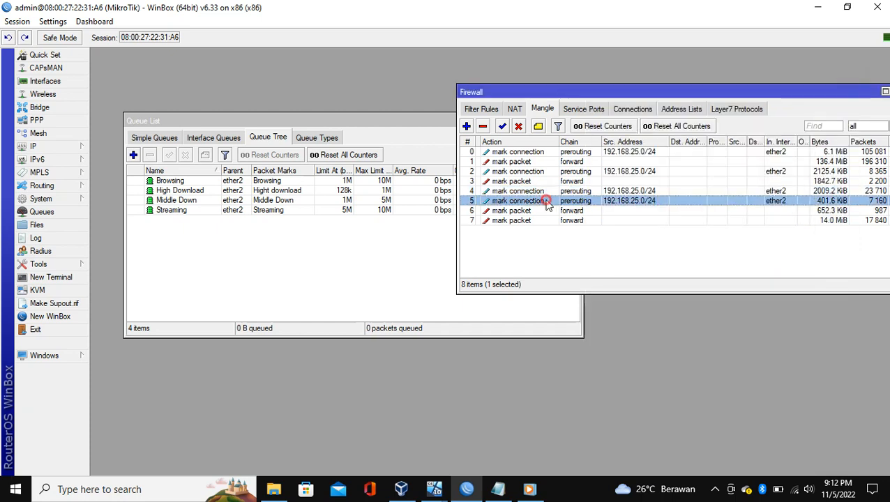
double_click(548, 201)
left_click(608, 102)
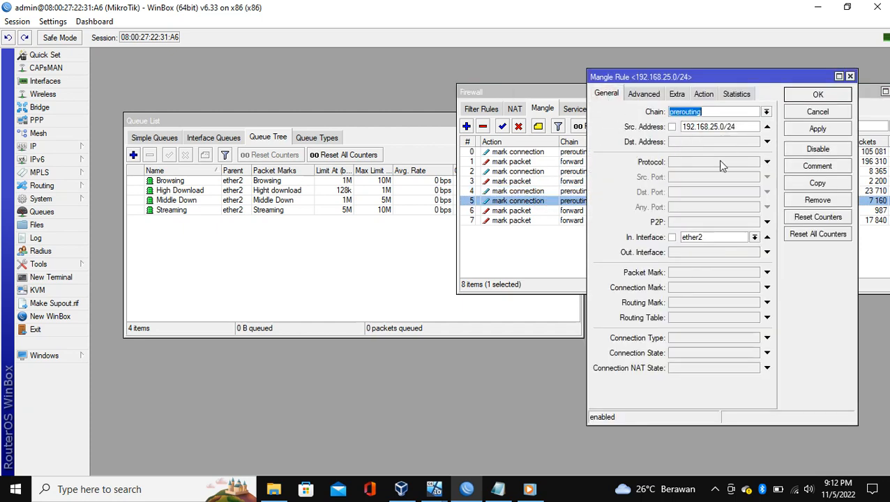
left_click(651, 94)
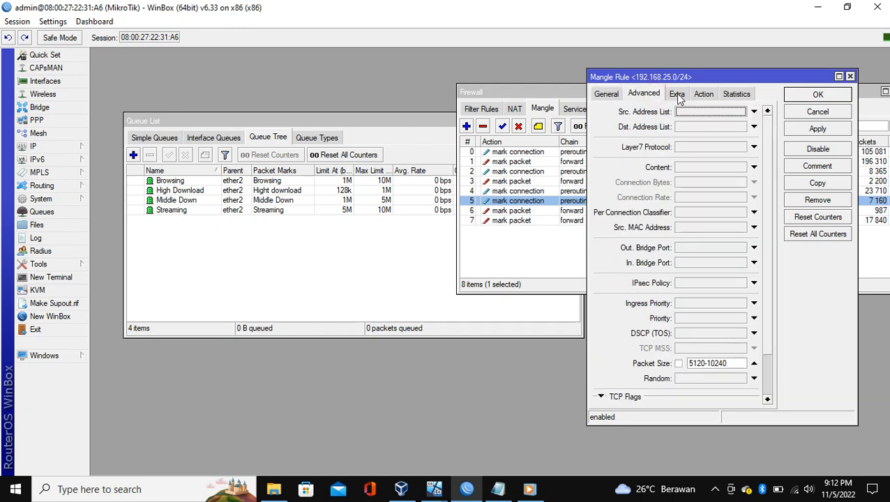
scroll(673, 119, "down", 1)
left_click(674, 100)
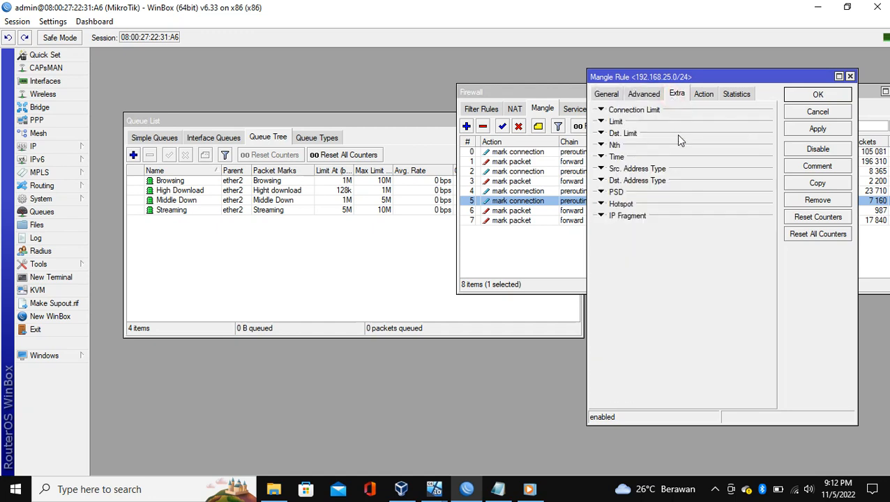
left_click(696, 98)
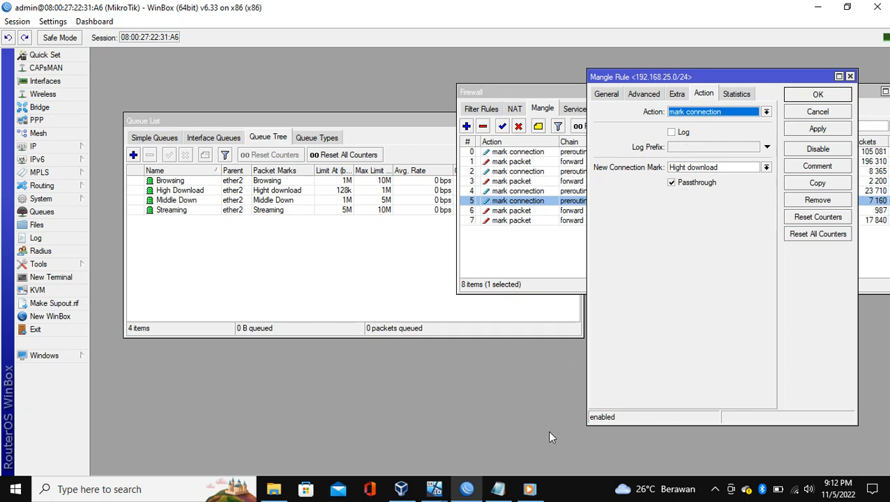
Compare mangle rule 5 with the high download requirements in the Notepad assignment, and close the rule with its settings accepted
mouse_move(494, 494)
left_click(500, 444)
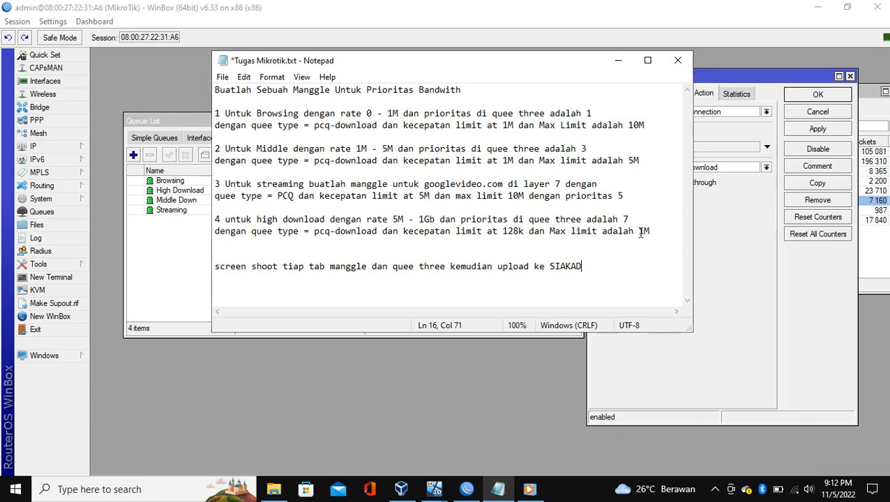
left_click(719, 254)
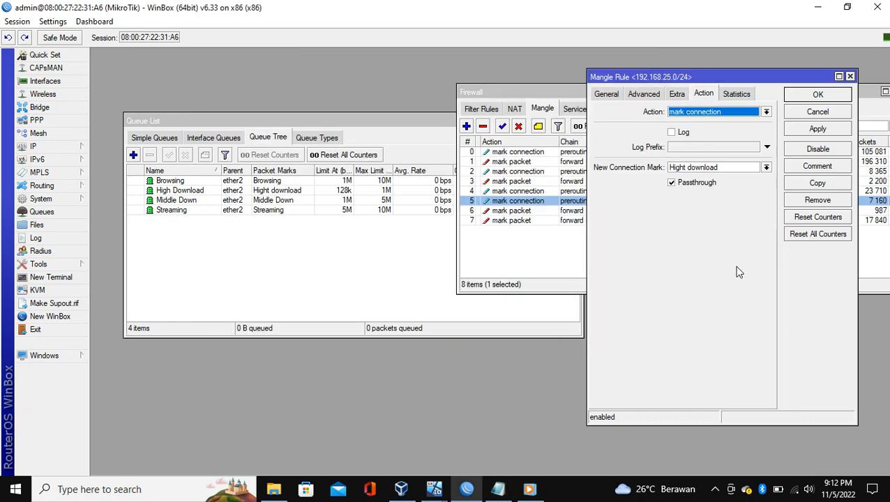
left_click(833, 131)
left_click(830, 97)
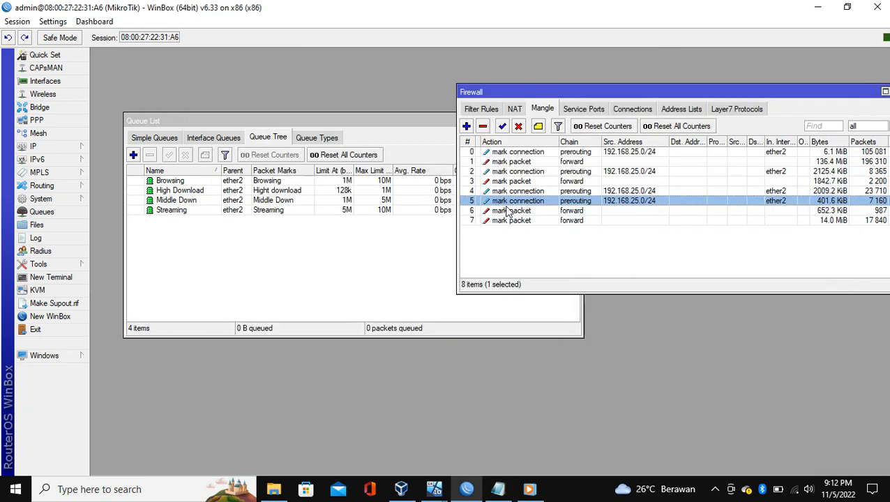
Open mangle rule 6, review its general, advanced and action settings, and close it with the settings accepted
double_click(507, 211)
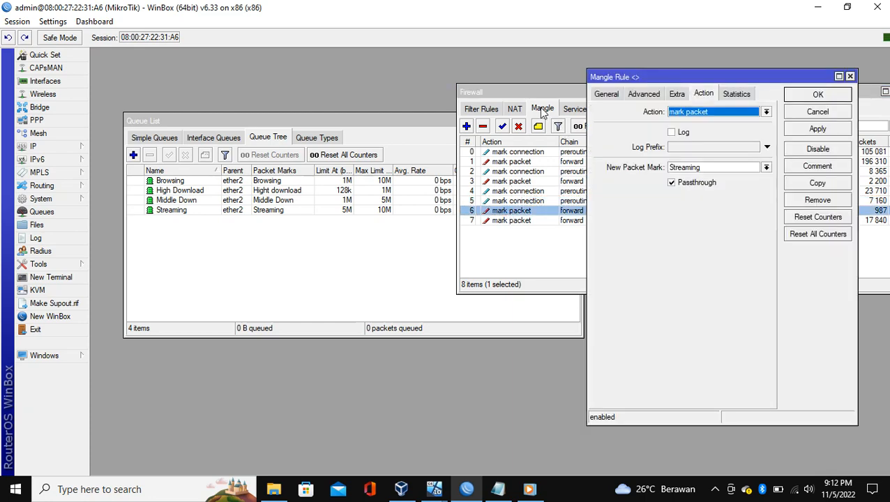
left_click(605, 94)
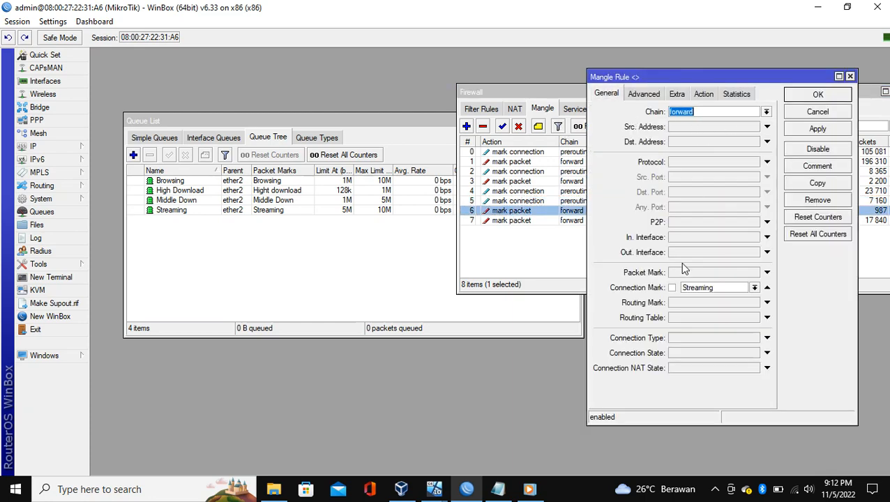
left_click(644, 95)
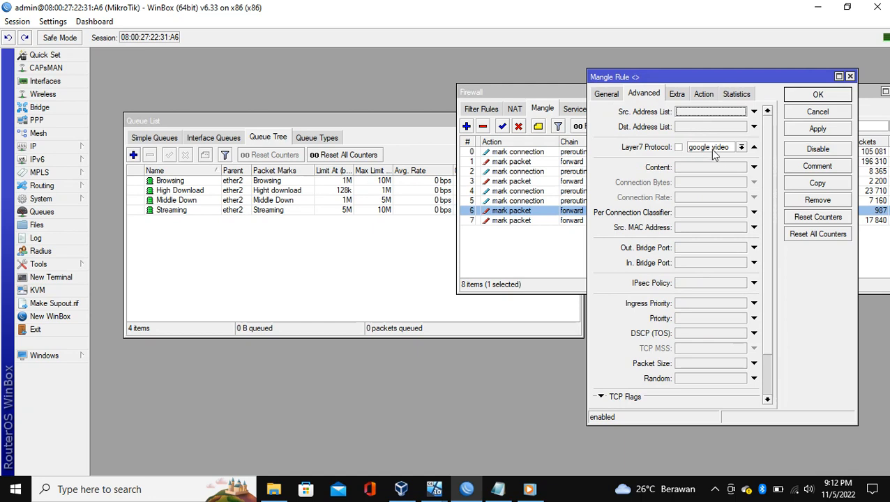
scroll(712, 150, "down", 2)
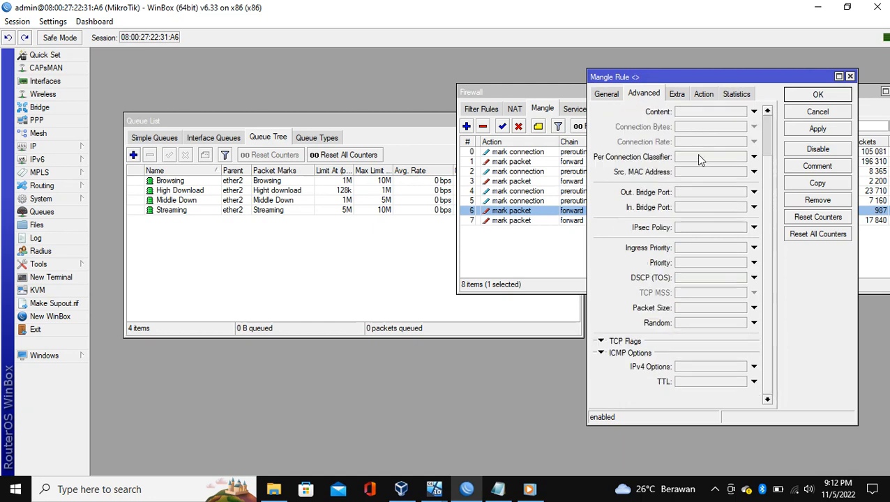
left_click(712, 96)
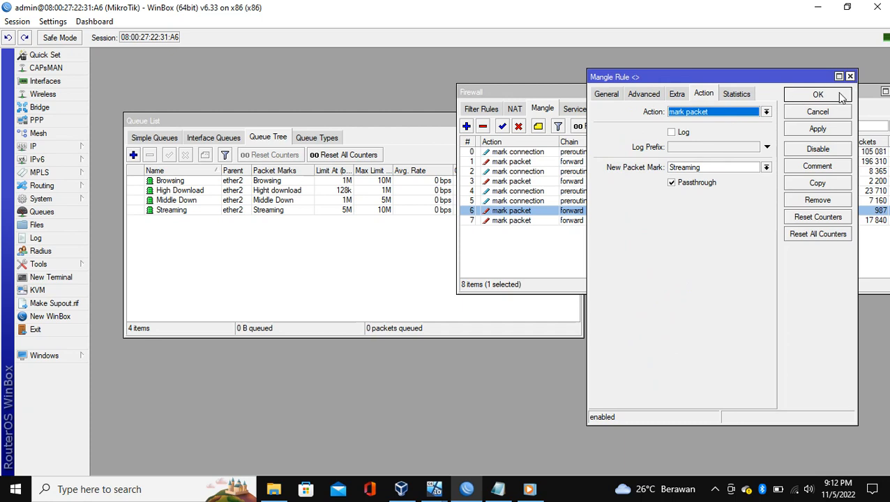
left_click(823, 129)
left_click(820, 96)
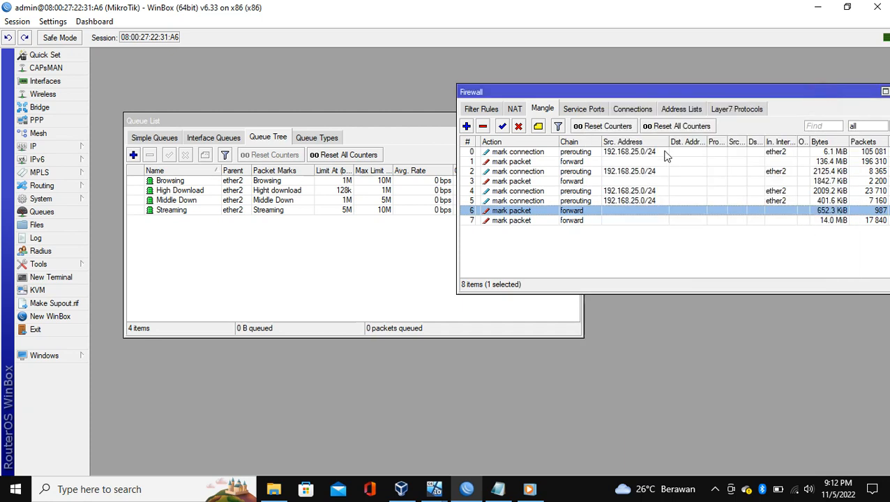
Open mangle rule 7, review its connection mark, advanced, extra, action and statistics details, and close it with the settings accepted
left_click(550, 220)
double_click(550, 221)
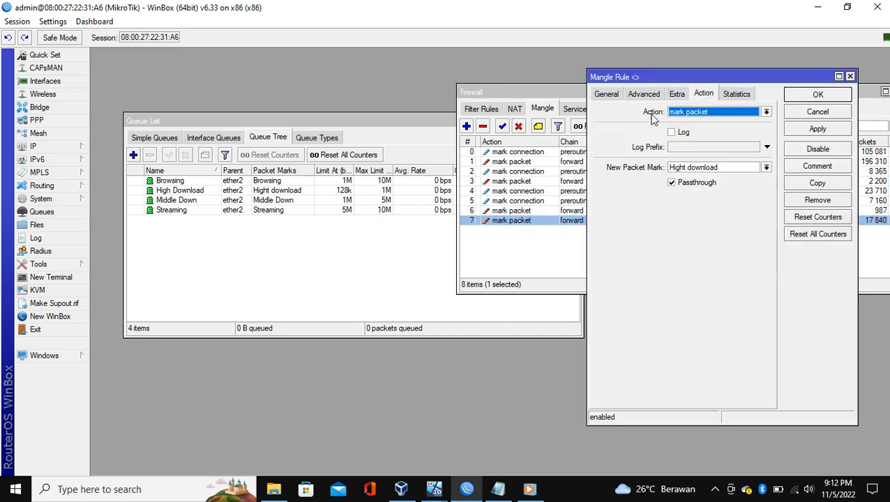
left_click(607, 94)
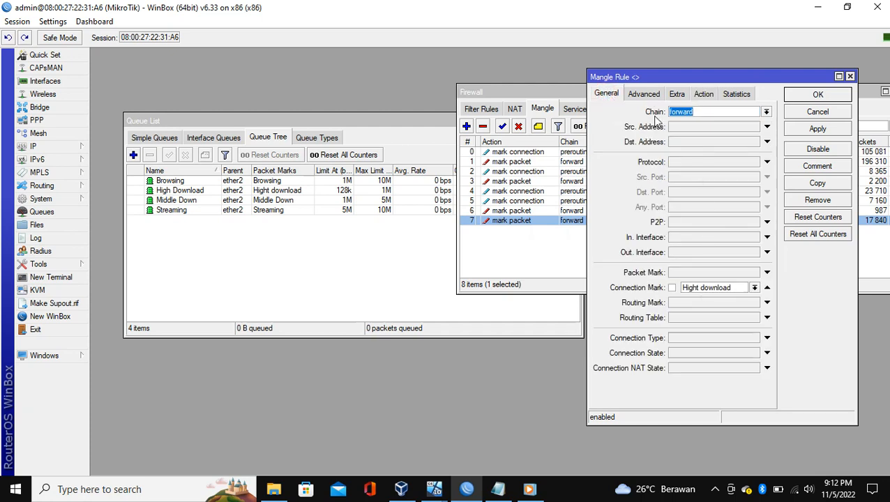
key("ctrl+Tab")
scroll(703, 236, "down", 3)
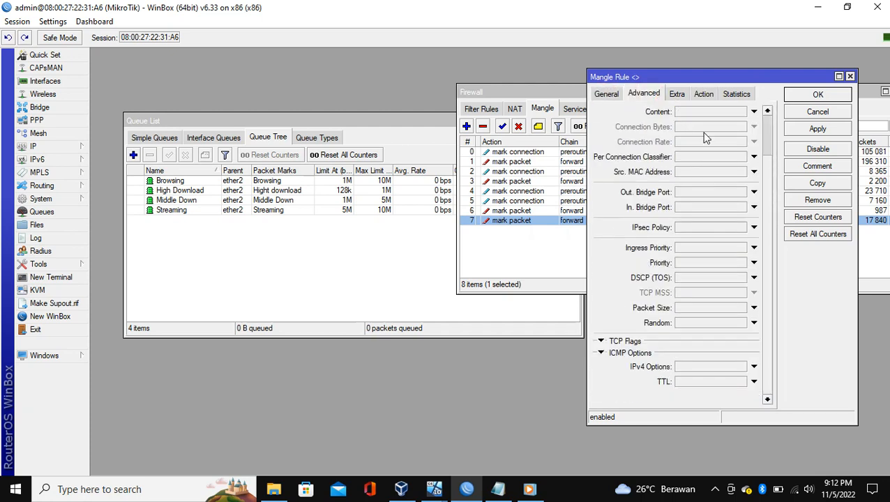
left_click(676, 93)
left_click(703, 95)
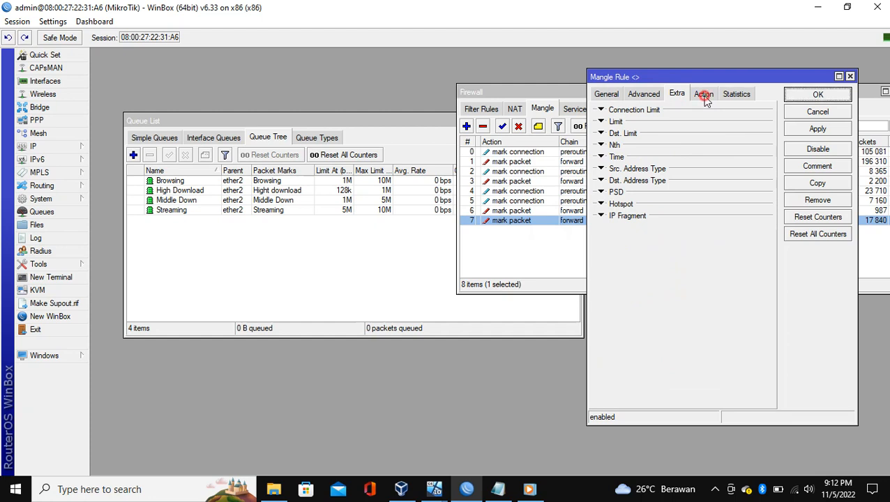
left_click(644, 95)
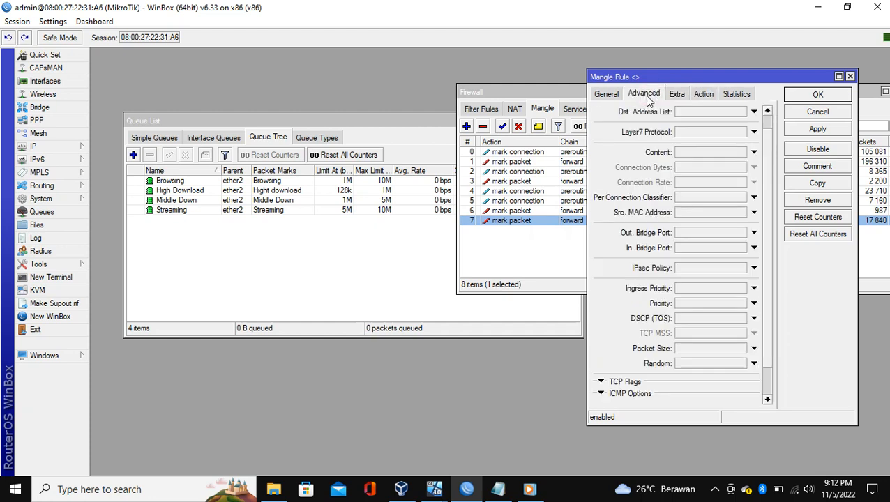
left_click(706, 93)
left_click(736, 93)
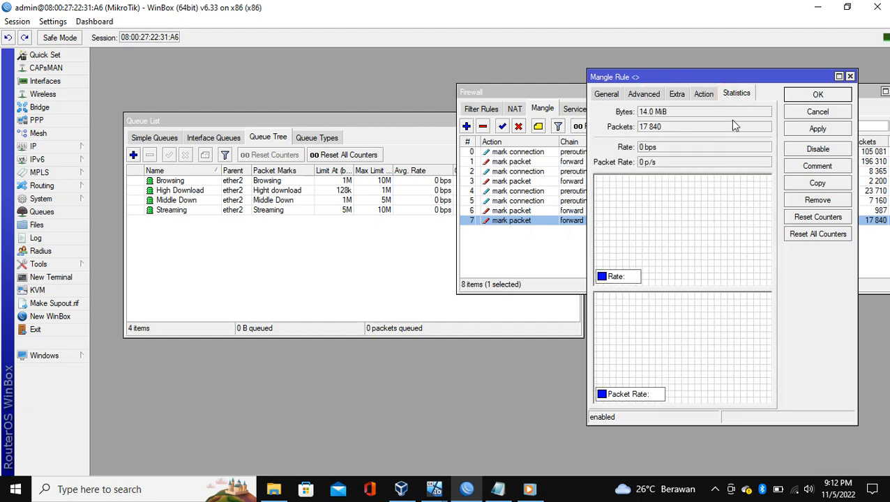
left_click(818, 128)
left_click(817, 95)
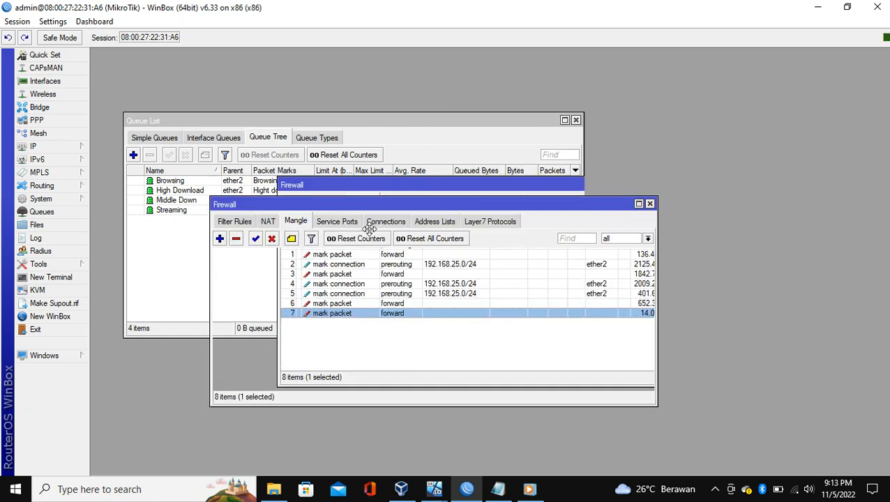
Close the Firewall window, and view the new queue form's settings in the queue tree without adding a queue
left_click_drag(666, 95, 277, 230)
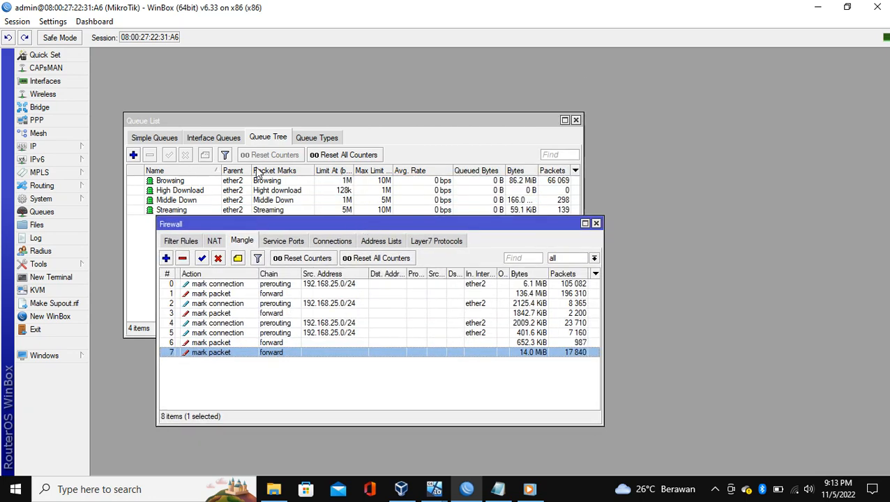
left_click(597, 224)
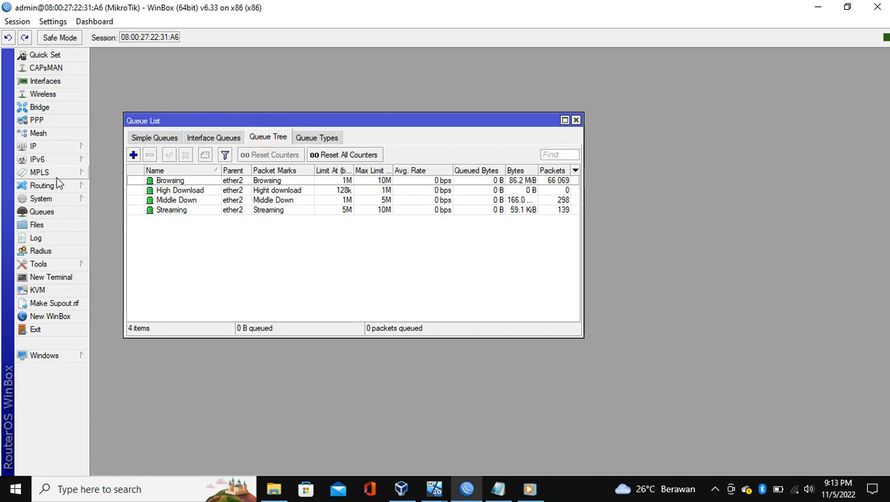
left_click(134, 155)
left_click_drag(289, 83, 513, 86)
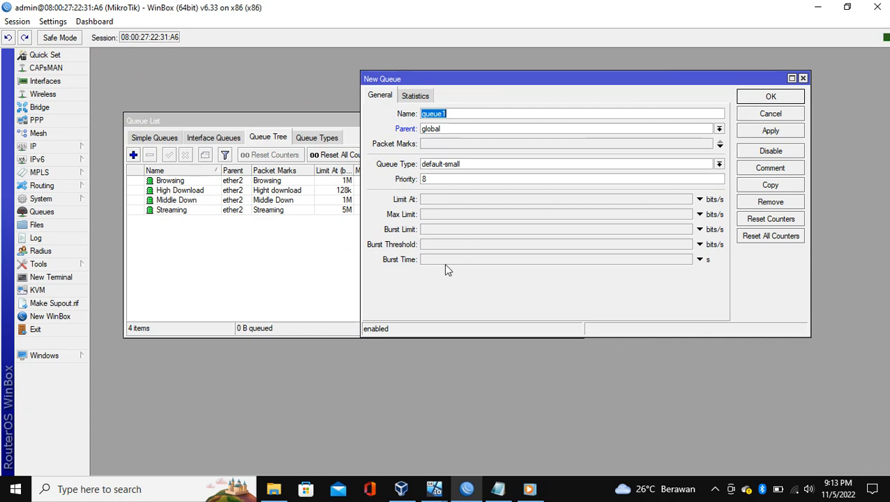
left_click(803, 78)
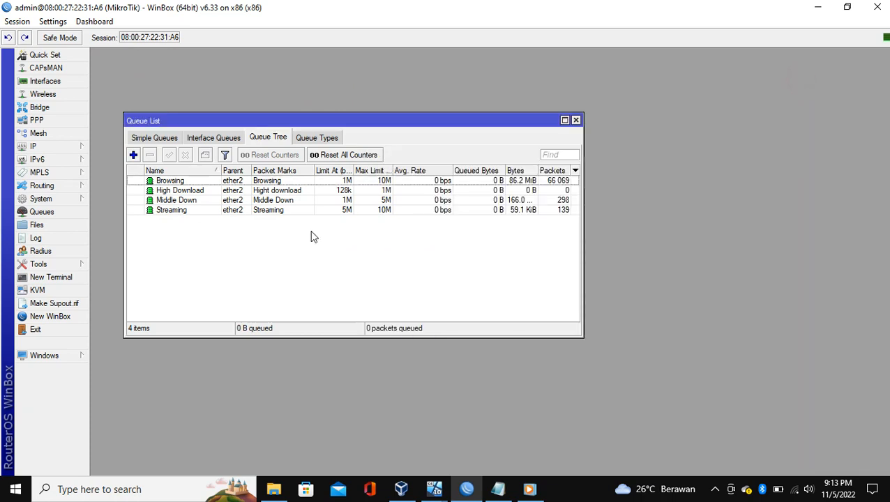
Open the Browsing queue and review its general settings, keeping ether2 selected as the parent
double_click(174, 181)
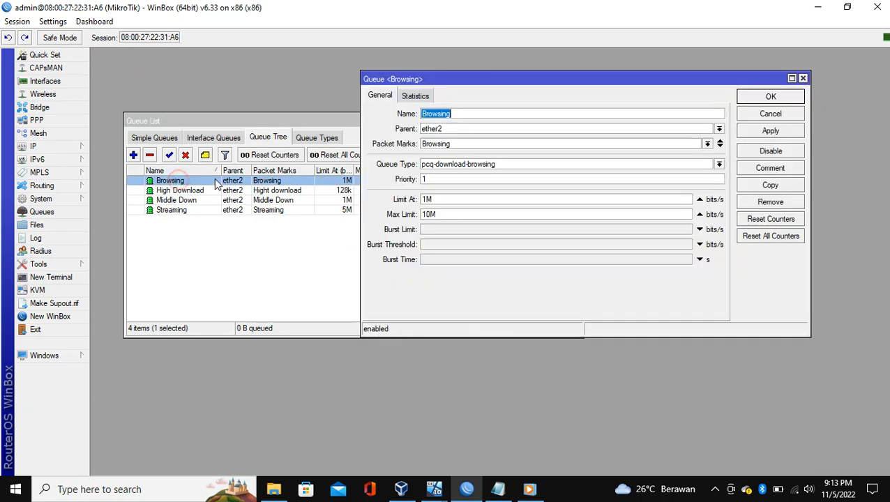
left_click(458, 129)
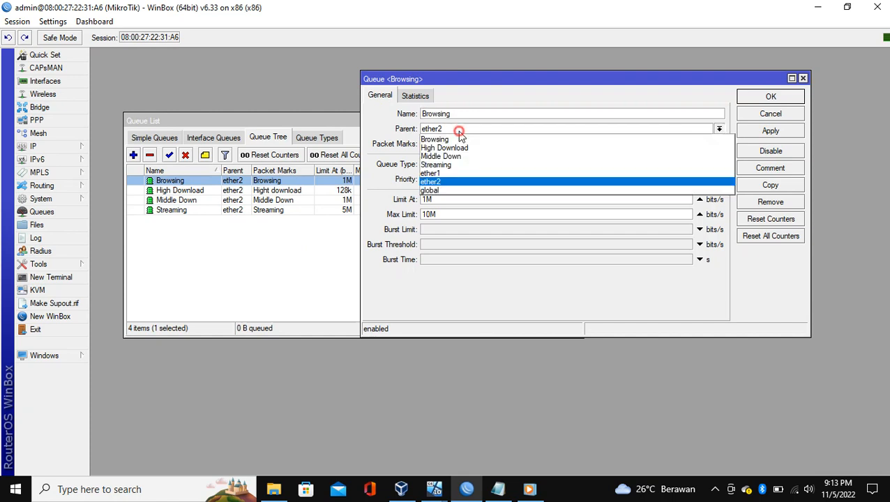
left_click(447, 182)
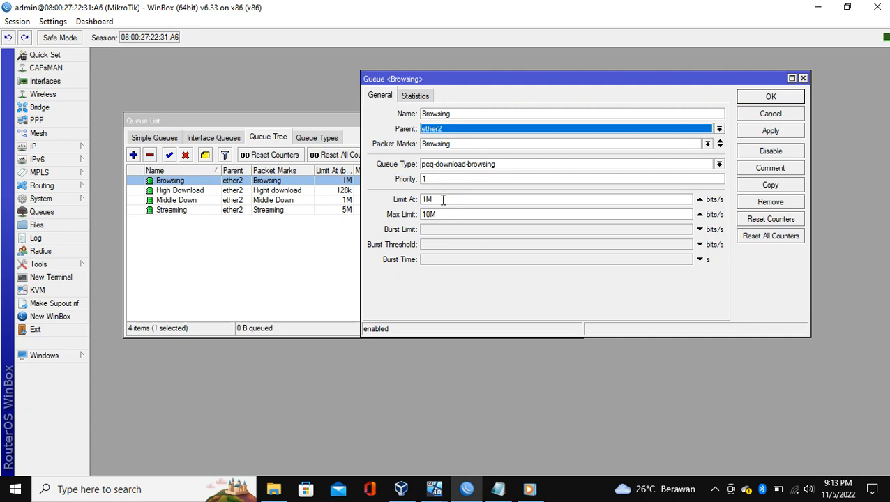
Review the general settings of the High Download, Middle Down and Streaming queues, and close all four open queue windows
double_click(196, 192)
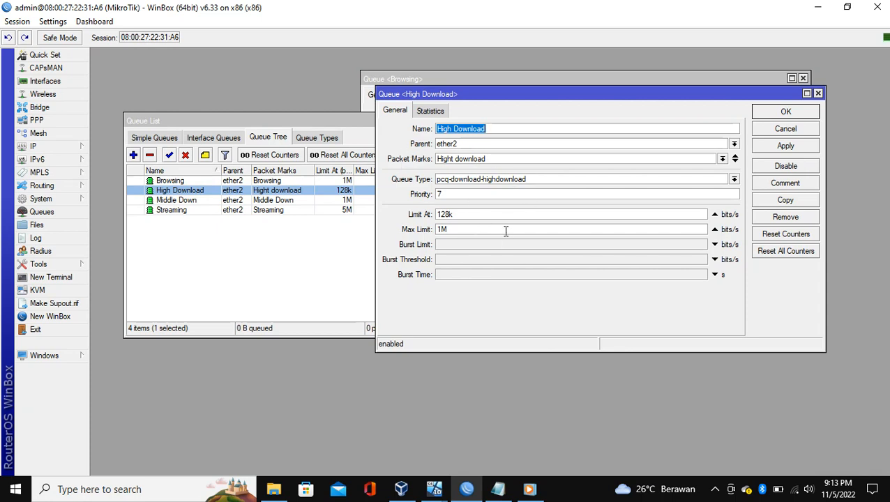
left_click(199, 203)
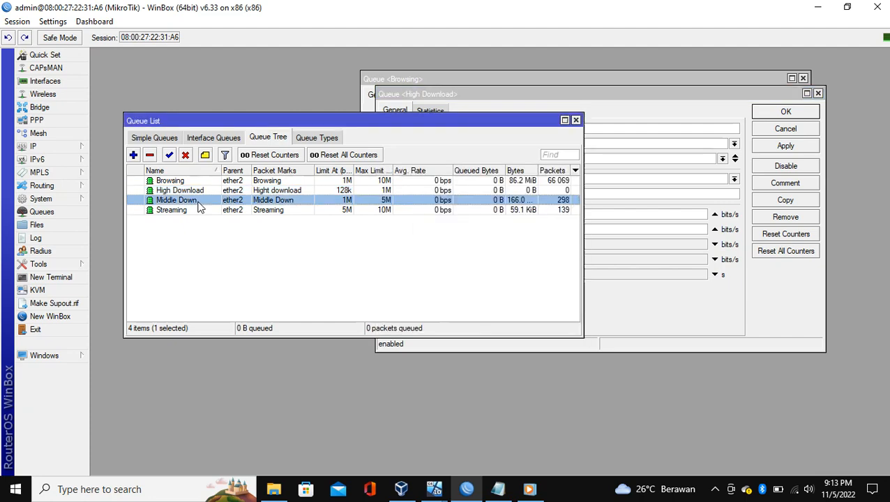
double_click(199, 202)
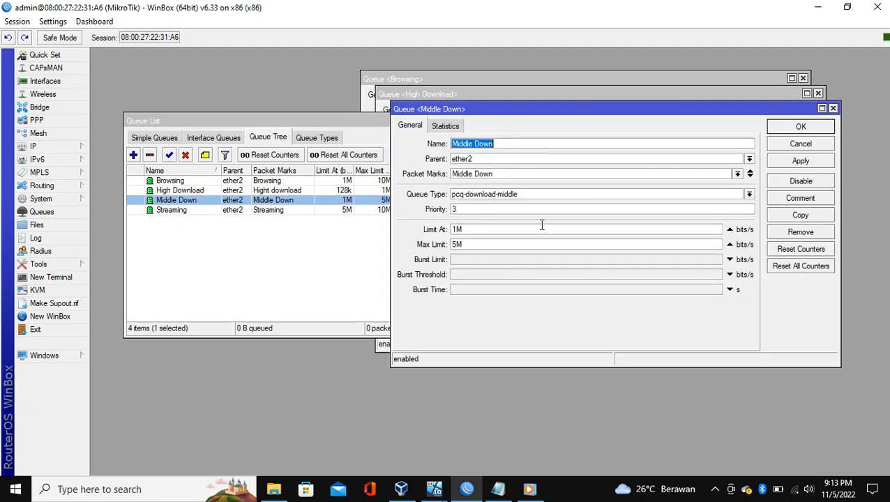
left_click(223, 211)
double_click(223, 212)
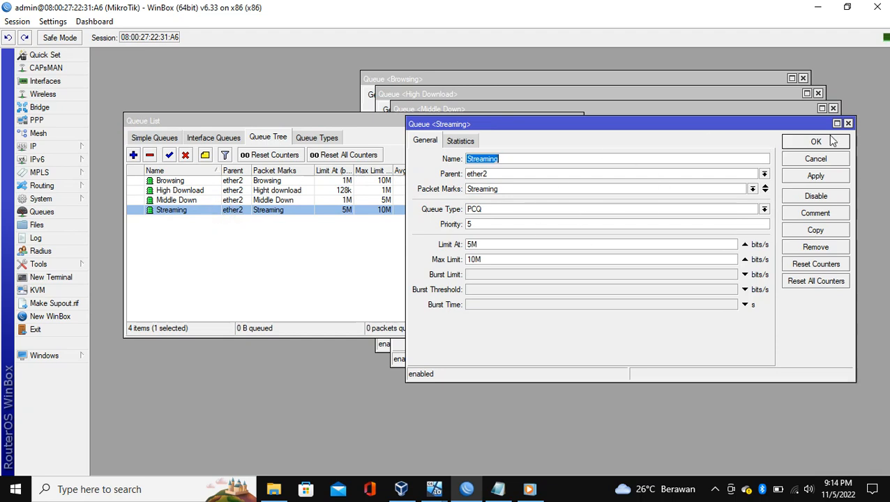
left_click(848, 123)
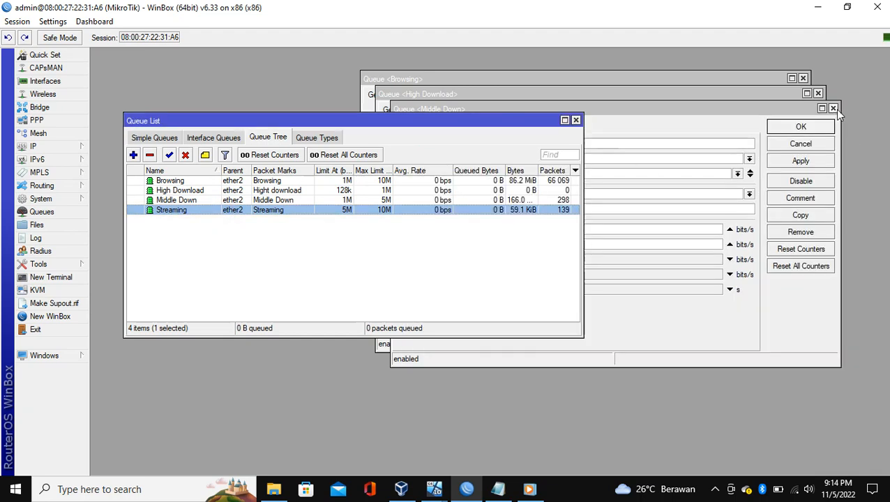
left_click(832, 109)
left_click(818, 94)
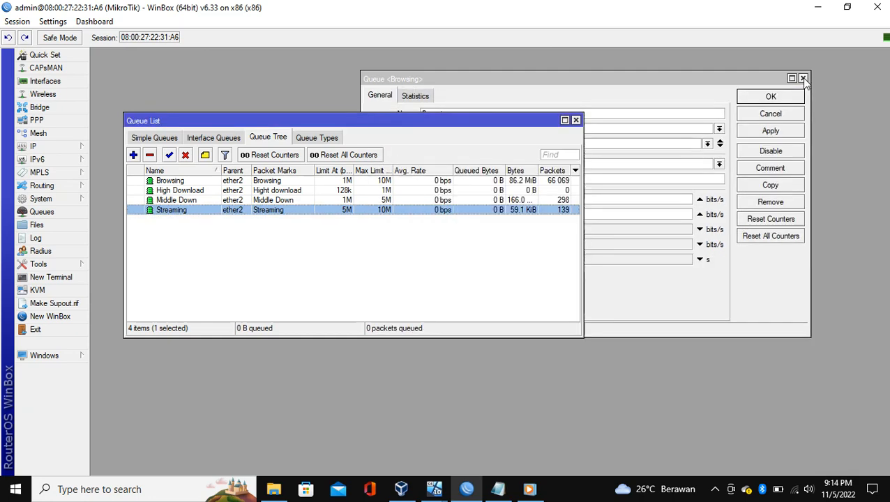
left_click(803, 79)
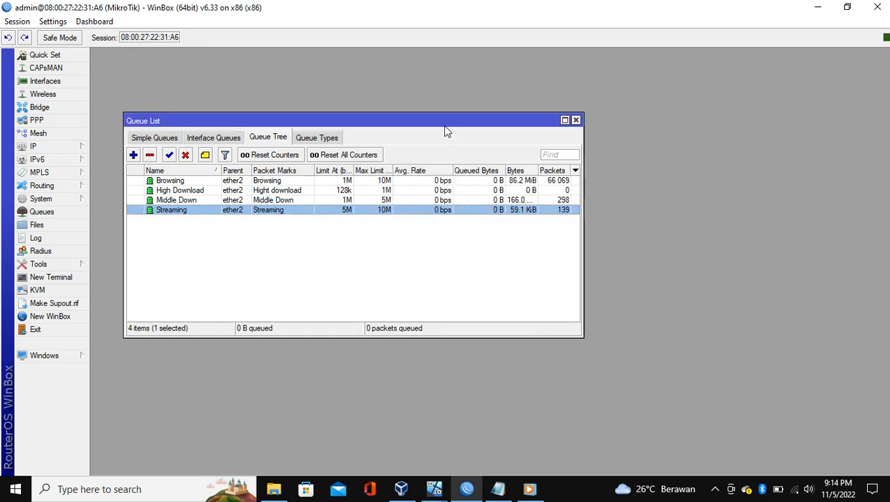
Arrange the Queue List and the Windows XP virtual machine side by side, and launch Google Chrome in the virtual machine
left_click_drag(549, 103, 754, 80)
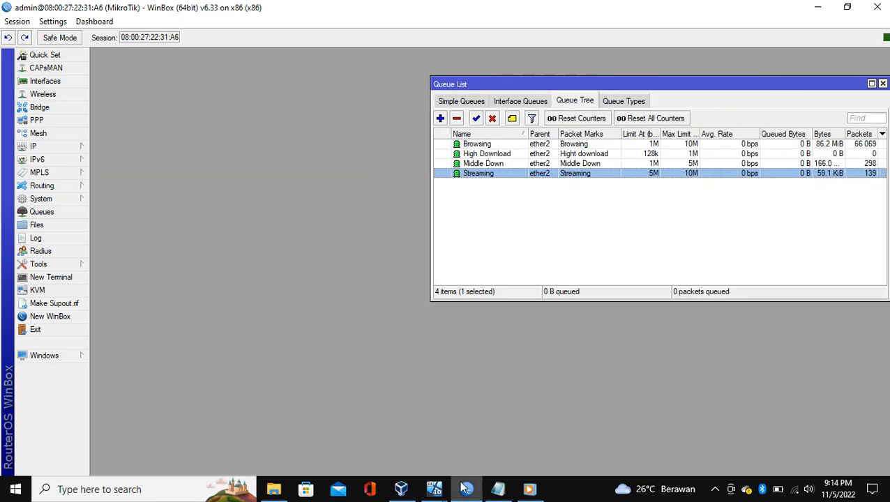
left_click(434, 489)
left_click(490, 455)
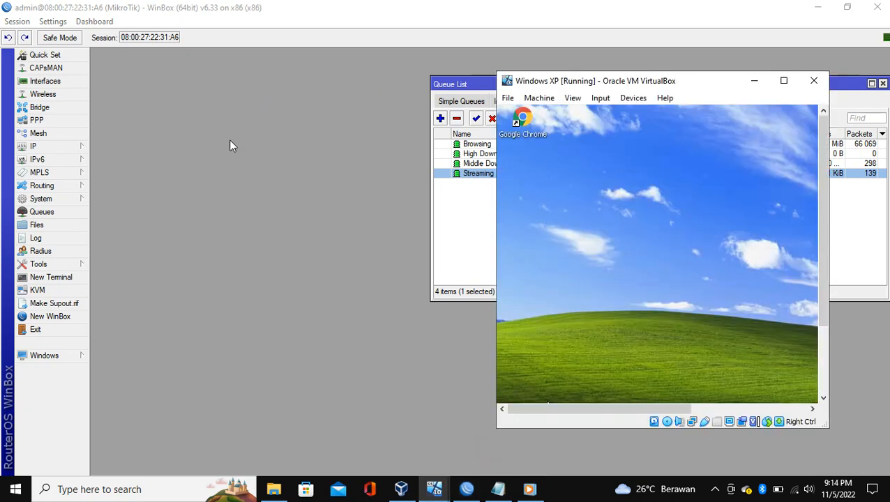
left_click_drag(563, 84, 134, 81)
mouse_move(380, 5)
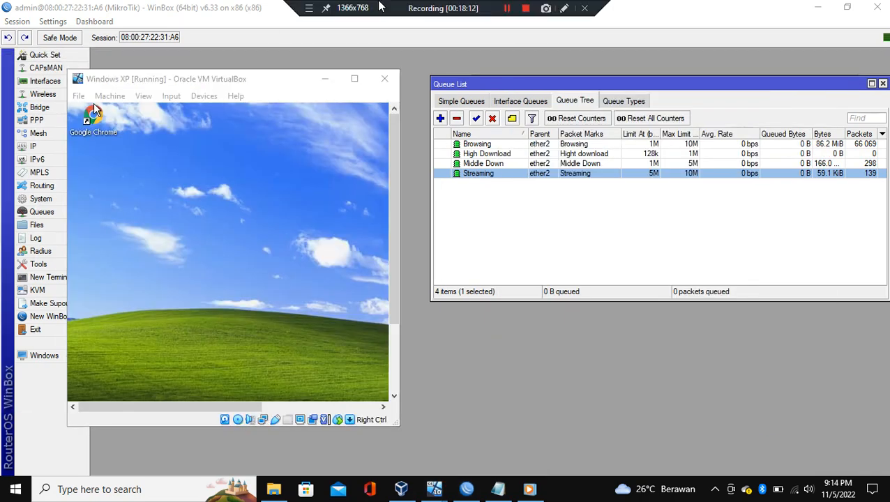
left_click(91, 117)
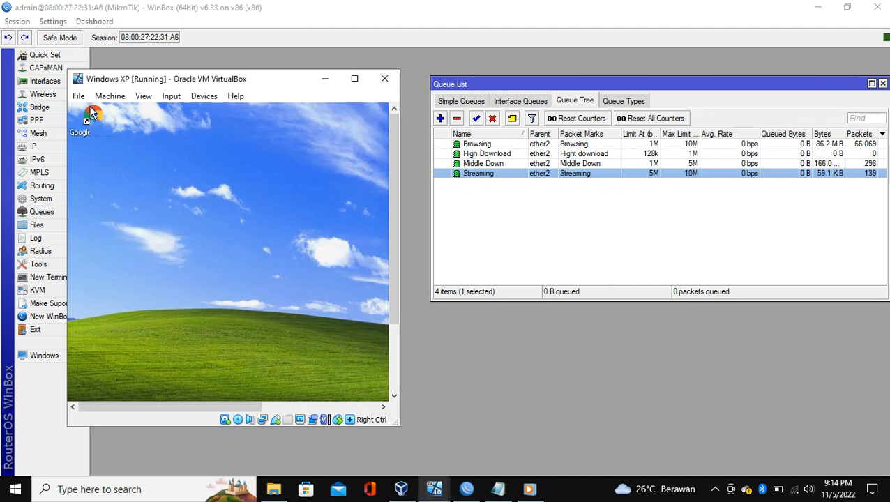
left_click(91, 117)
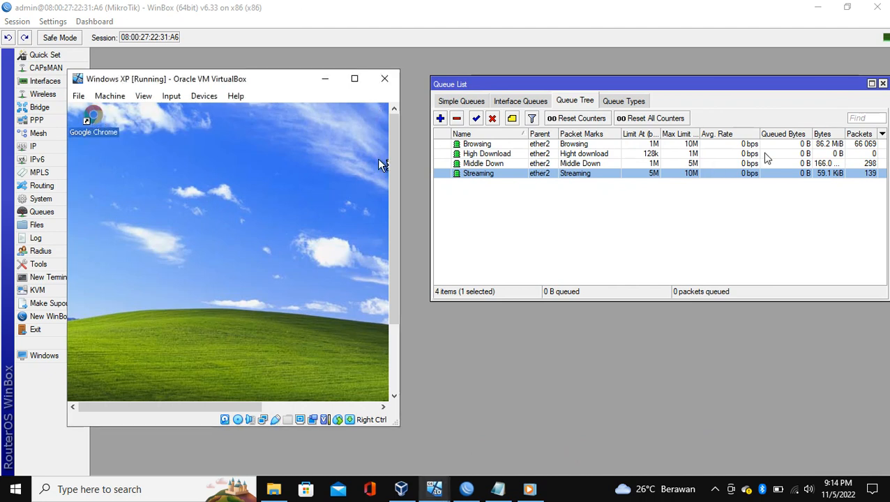
Reset all counters in the queue tree and bring the Windows XP virtual machine back beside it
left_click(663, 120)
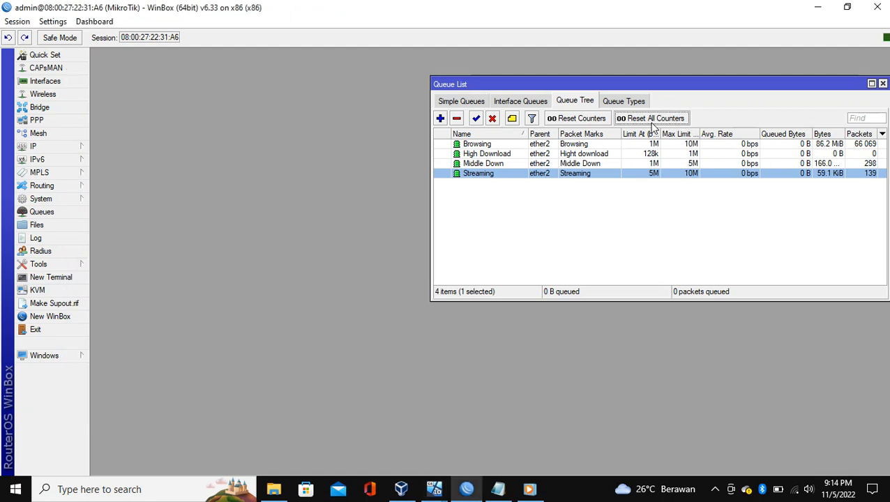
left_click(656, 122)
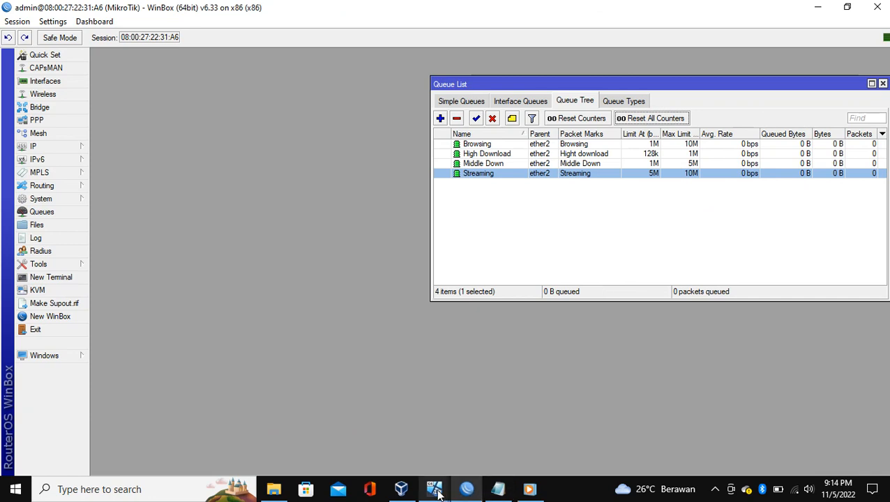
mouse_move(437, 493)
left_click(497, 439)
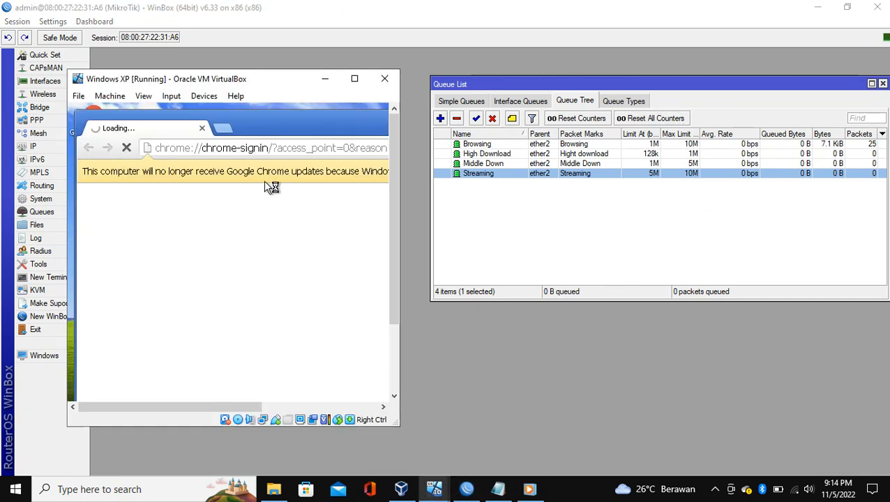
Search Google for youtube in the virtual machine's Chrome and open the YouTube site from the results
left_click(231, 149)
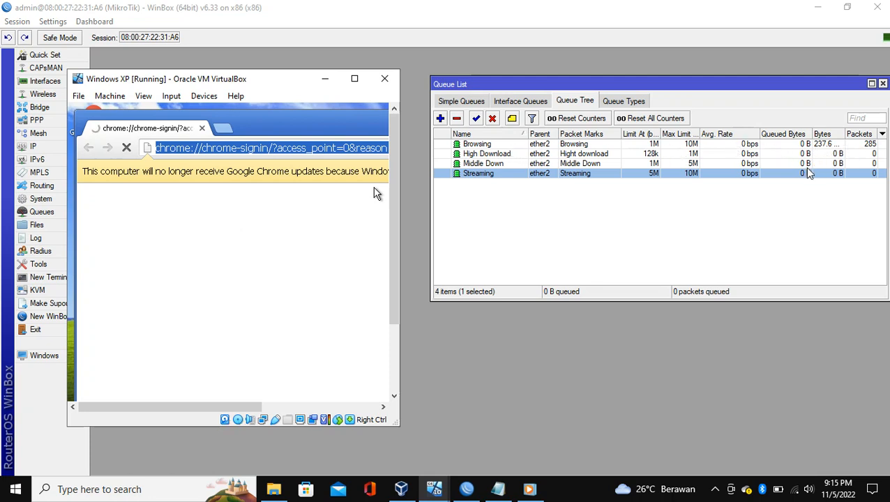
left_click(241, 150)
double_click(240, 149)
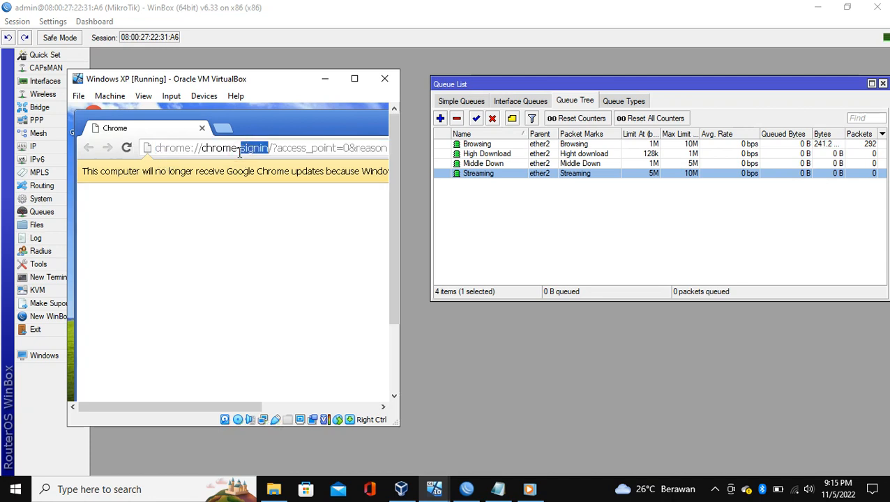
triple_click(240, 149)
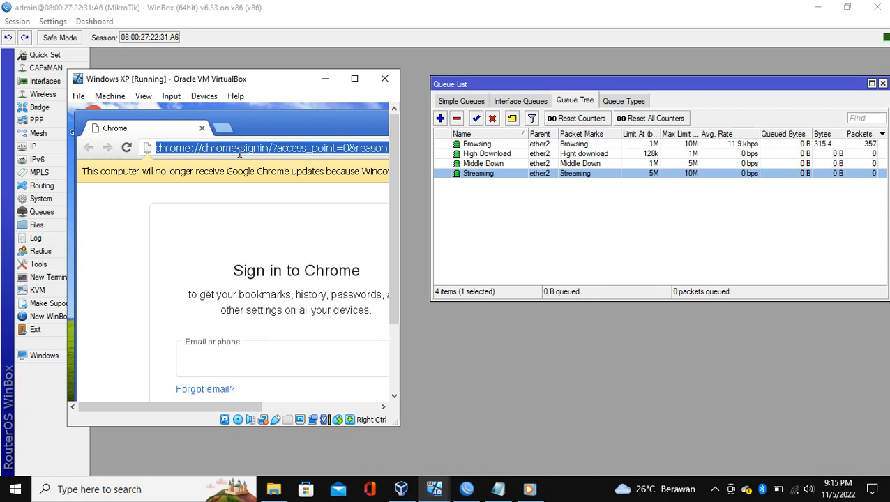
type("youtube")
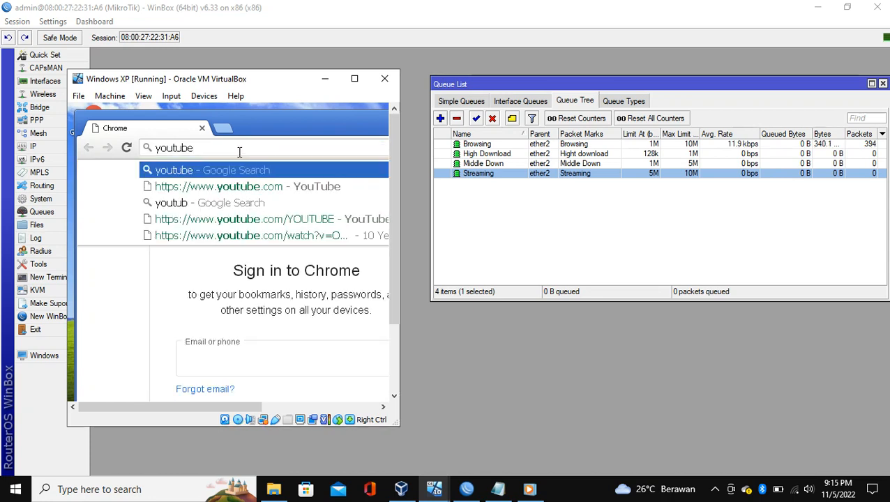
key("Return")
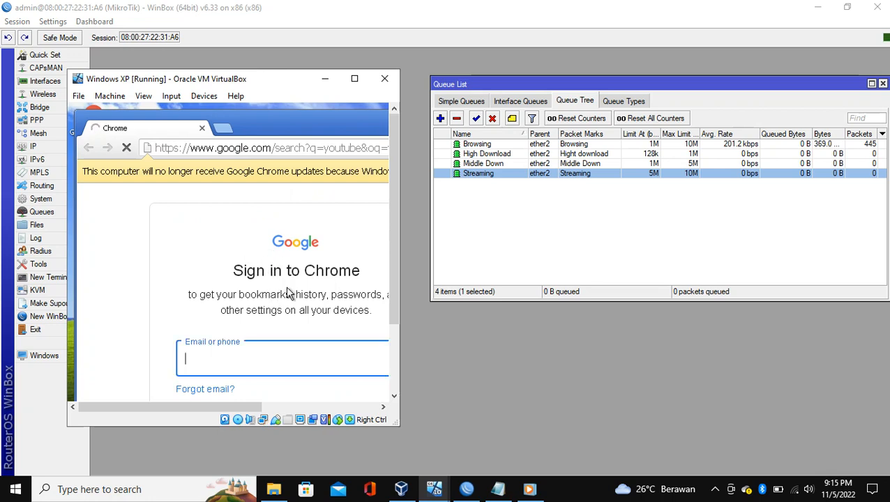
scroll(277, 298, "down", 2)
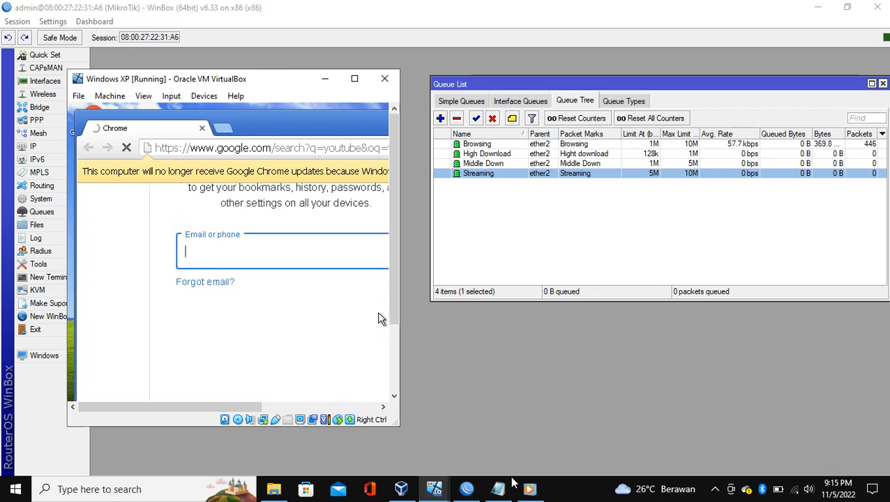
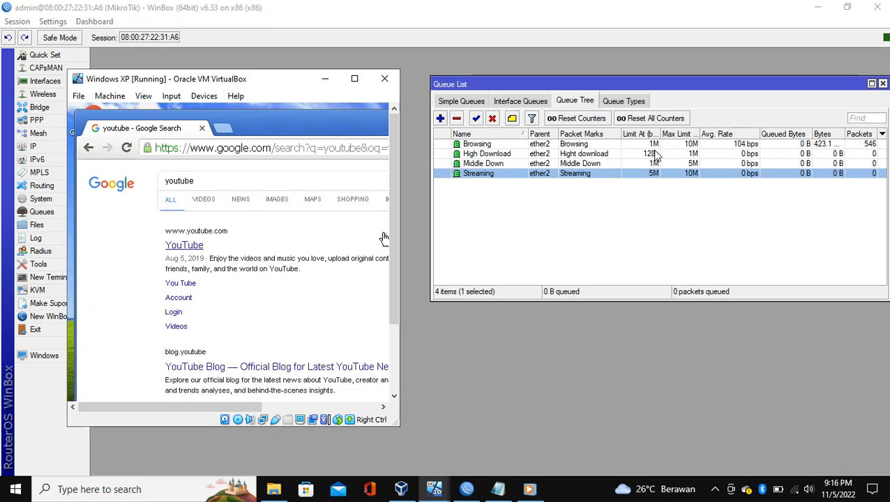
left_click(191, 246)
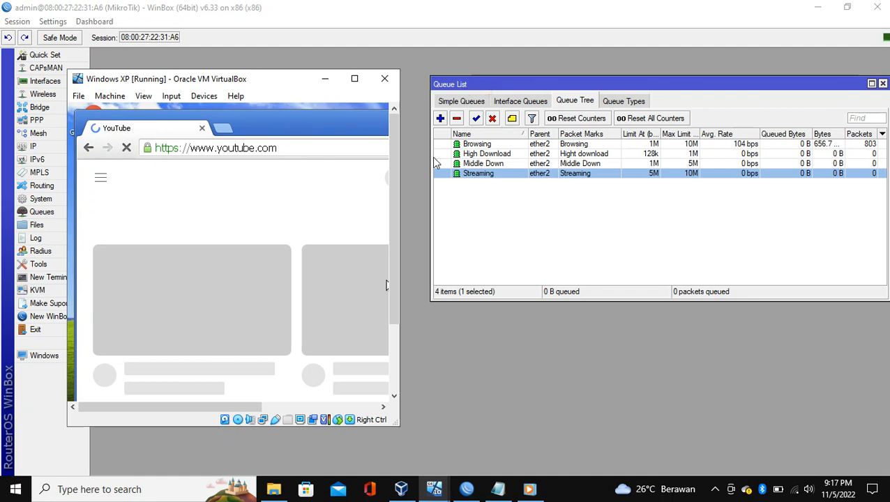
Move the Queue List fully into view and bring the Windows XP virtual machine back to the front
left_click(435, 489)
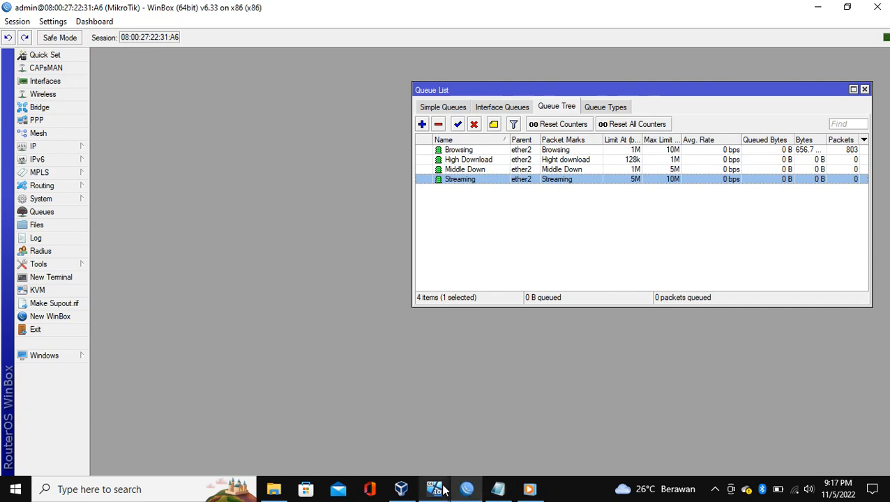
mouse_move(434, 488)
left_click(496, 441)
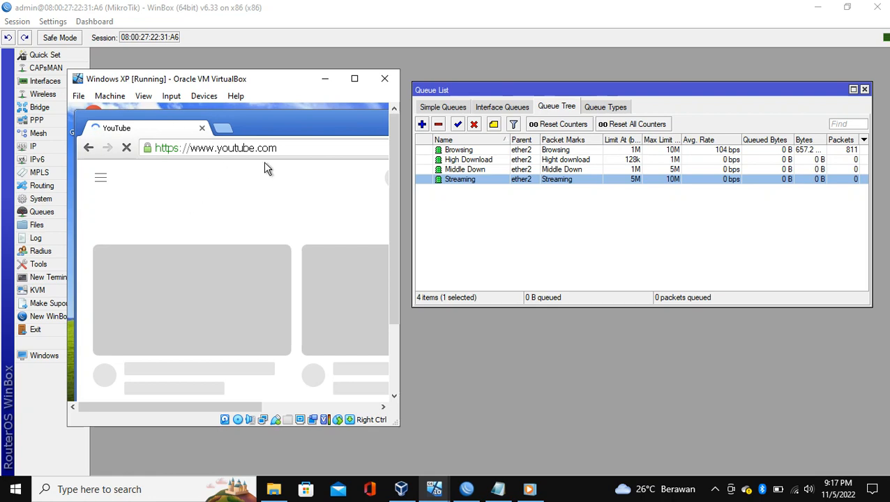
Move Chrome's Page Unresponsive dialog fully into view and choose to wait for the YouTube page
left_click(293, 148)
left_click(296, 148)
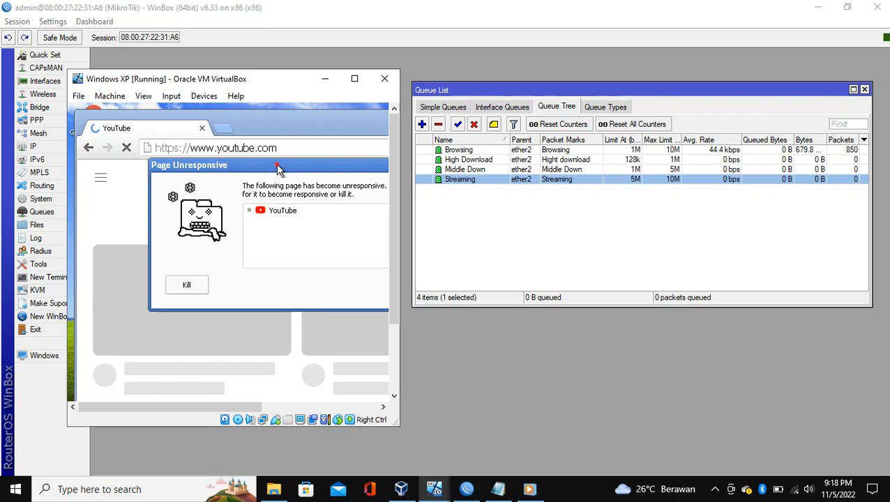
left_click_drag(277, 164, 87, 171)
left_click(268, 285)
left_click_drag(304, 164, 225, 163)
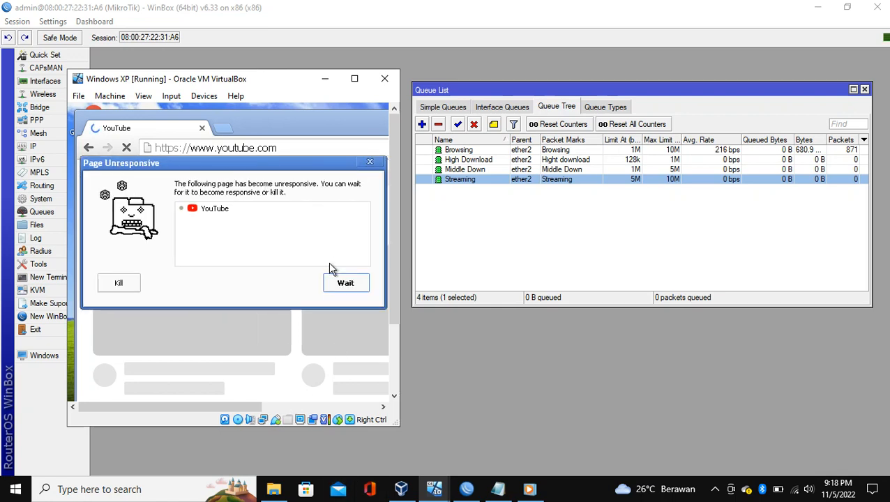
left_click(345, 284)
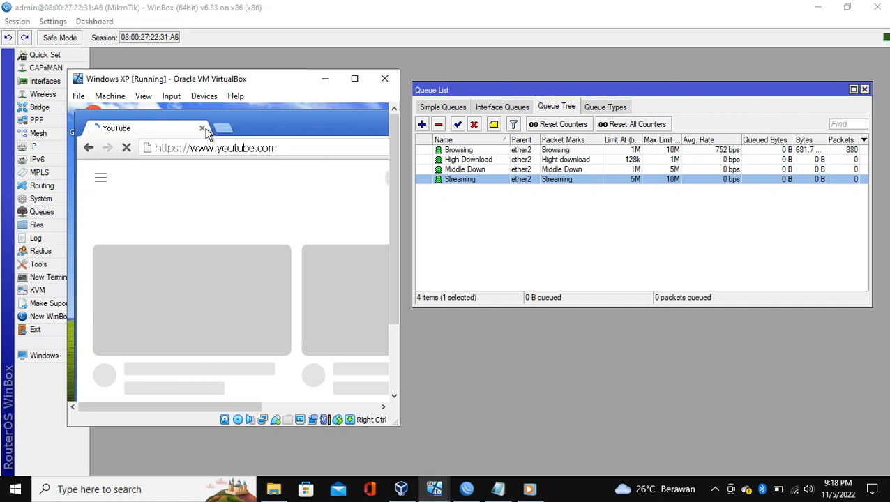
Replace the stalled YouTube tab with a new tab's Google search for youtube and open the YouTube site from the results
left_click(228, 132)
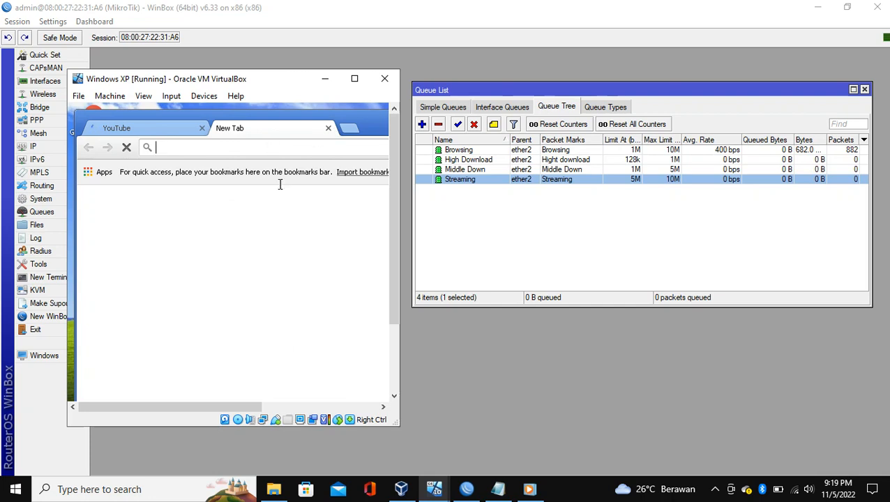
type("youtube")
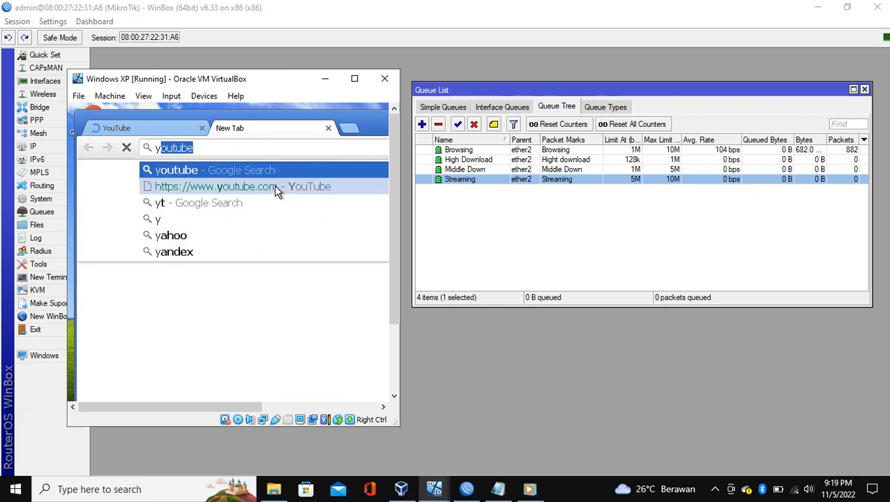
left_click(237, 177)
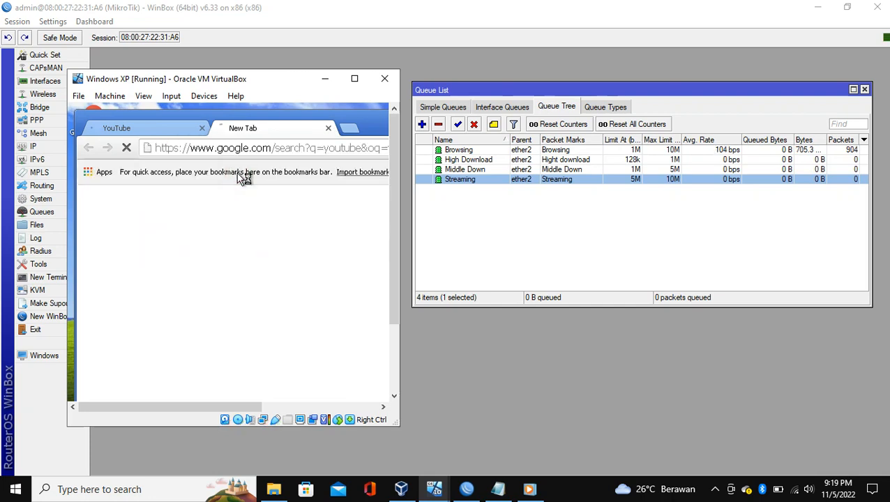
left_click(202, 129)
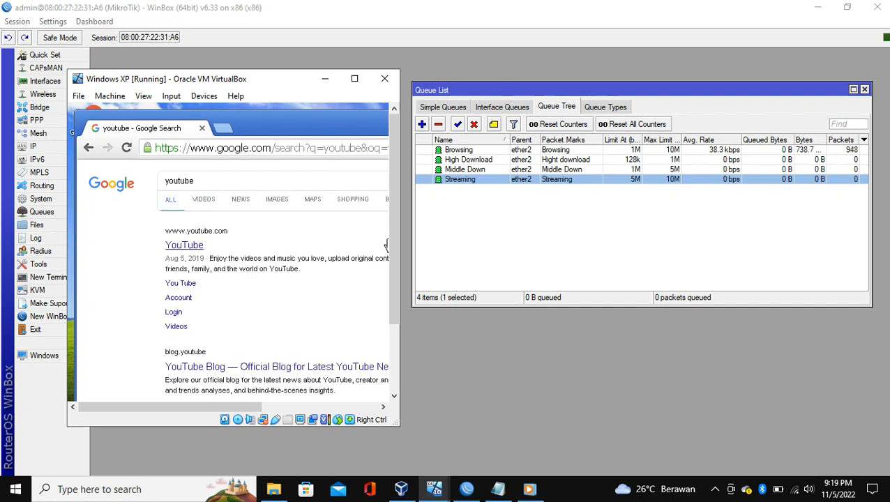
left_click(180, 248)
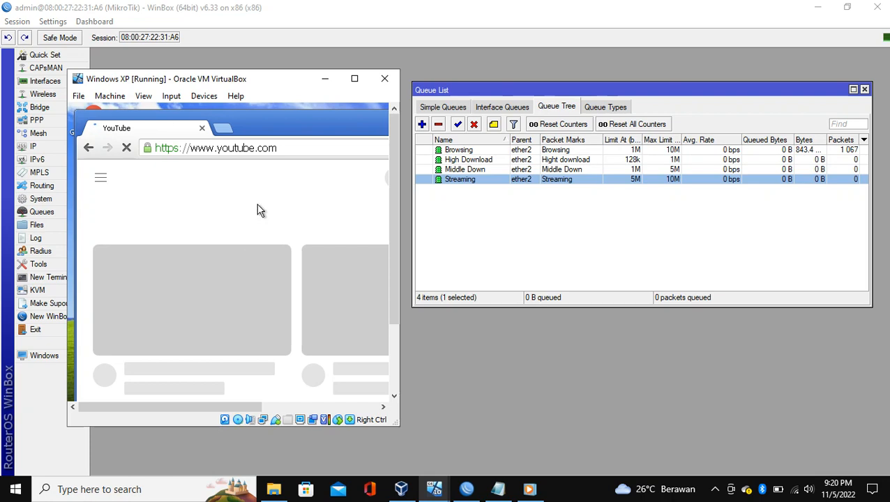
Stop the YouTube page that is still loading in the virtual machine's Chrome and reload it
left_click(309, 143)
left_click(310, 146)
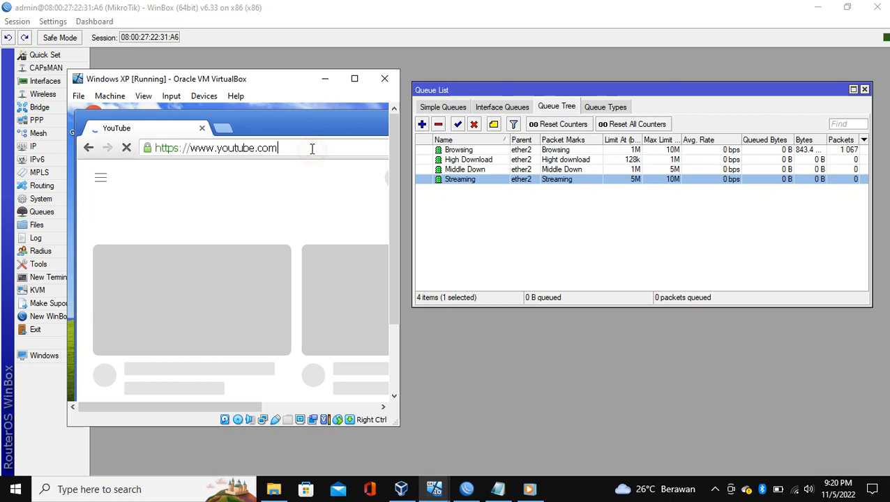
left_click(130, 148)
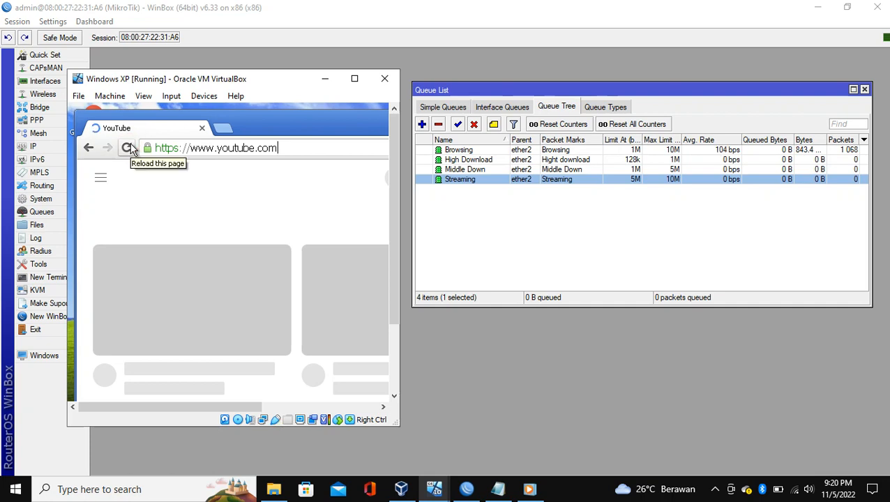
left_click(128, 148)
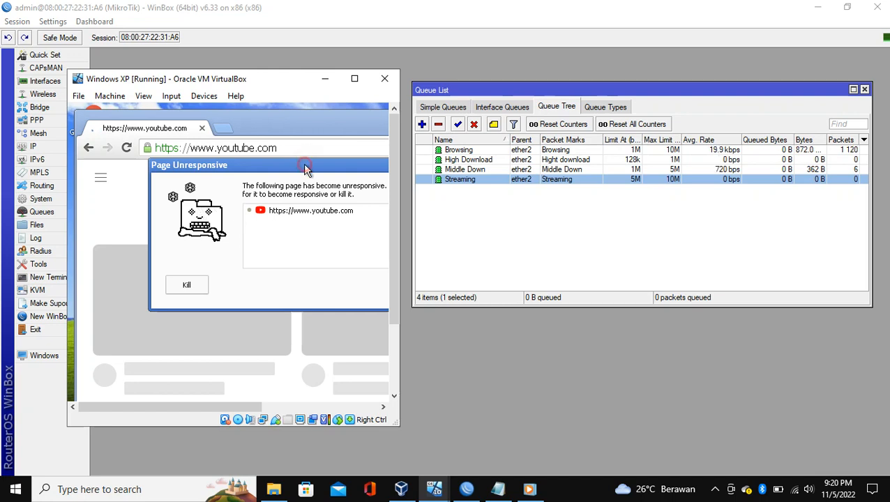
Move the Page Unresponsive dialog into view, choose to wait for the page, and try reloading YouTube again
left_click_drag(302, 169, 198, 187)
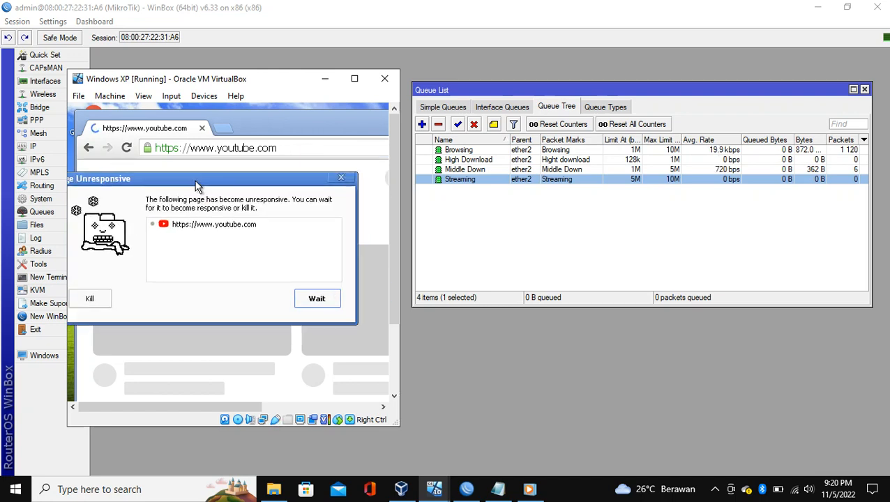
left_click(317, 300)
left_click(126, 148)
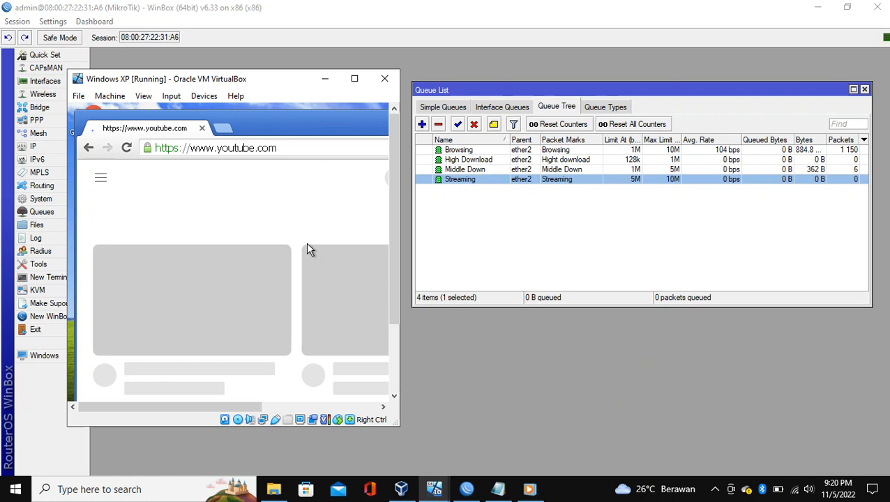
left_click(305, 150)
left_click(305, 150)
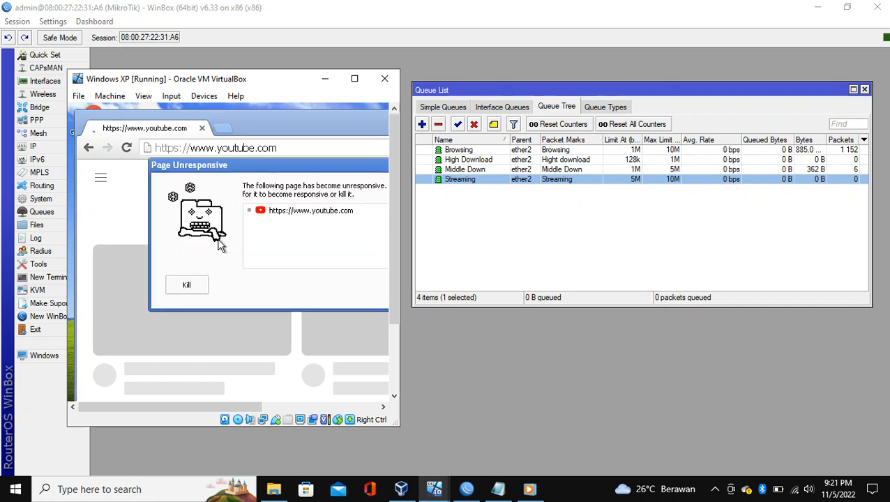
Close the unresponsive YouTube tab and relaunch Chrome in the maximized Windows XP virtual machine
left_click(202, 129)
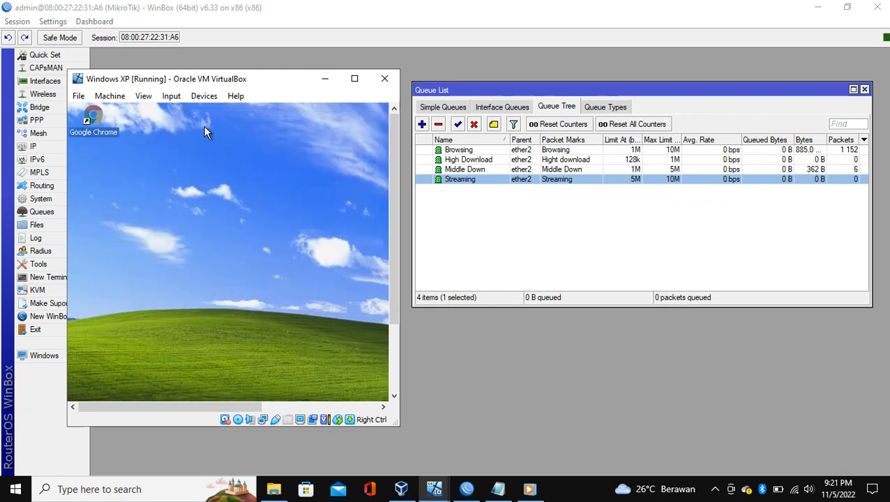
double_click(97, 115)
mouse_move(481, 5)
double_click(94, 120)
left_click(155, 135)
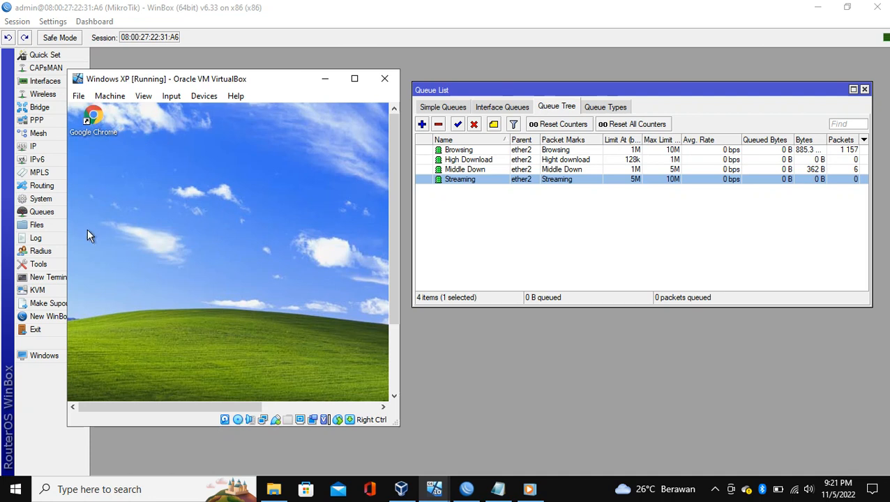
left_click(354, 78)
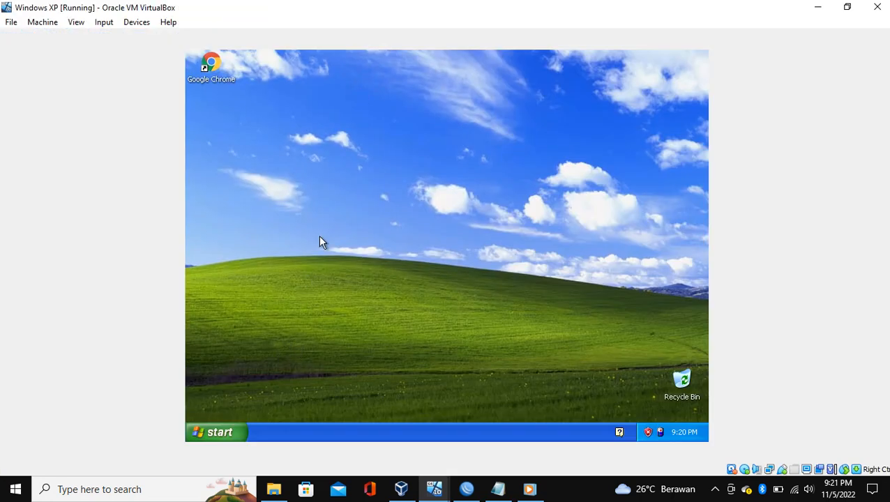
double_click(212, 67)
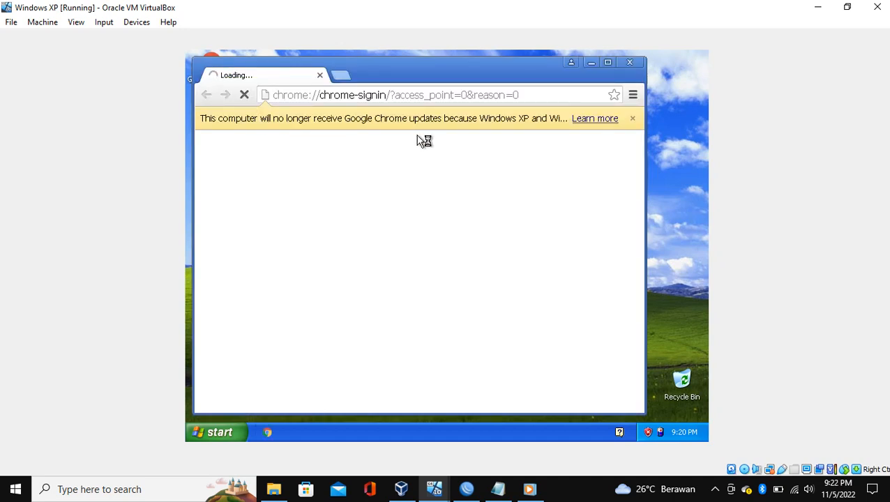
Search Google for youtube in the relaunched Chrome and open the YouTube site from the results
left_click(484, 96)
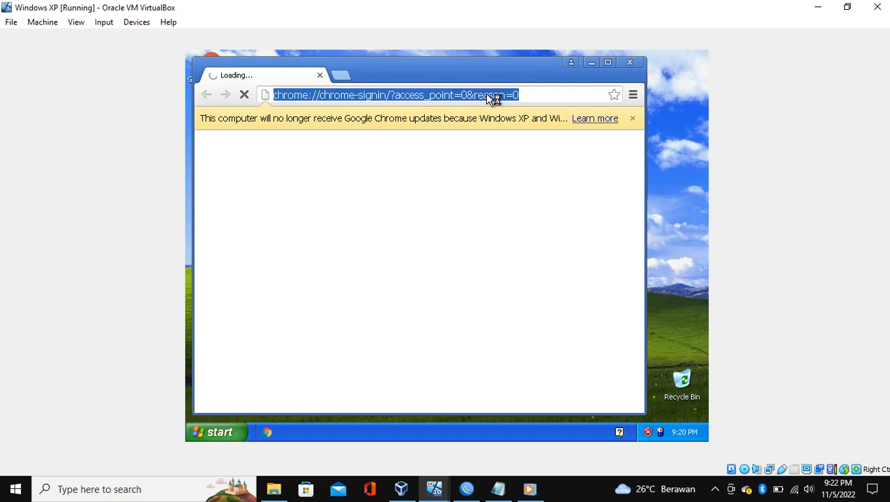
type("you")
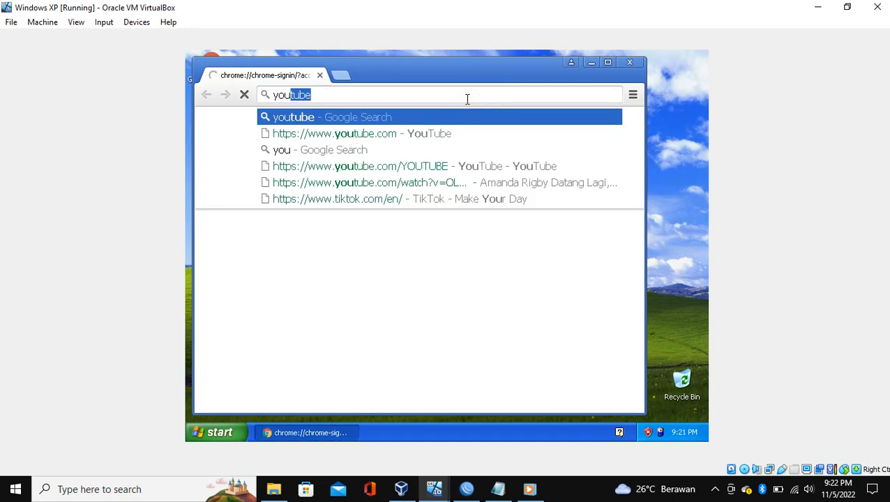
type("tube")
key("Return")
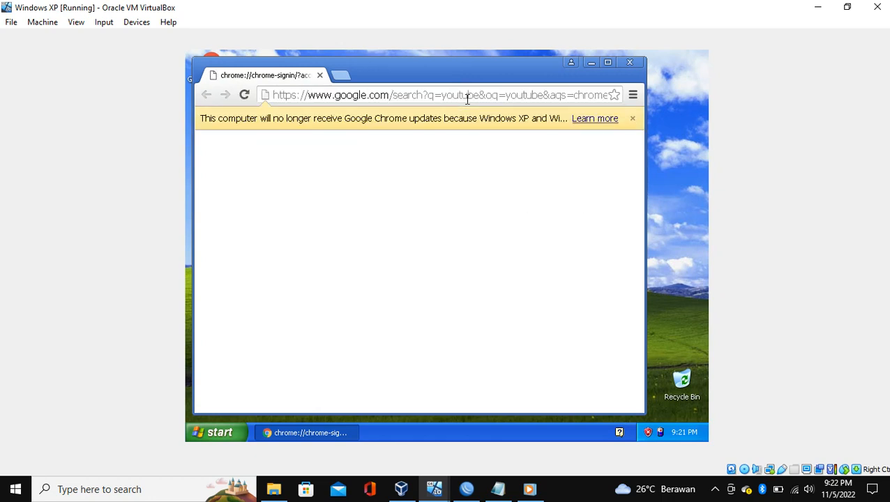
left_click(468, 100)
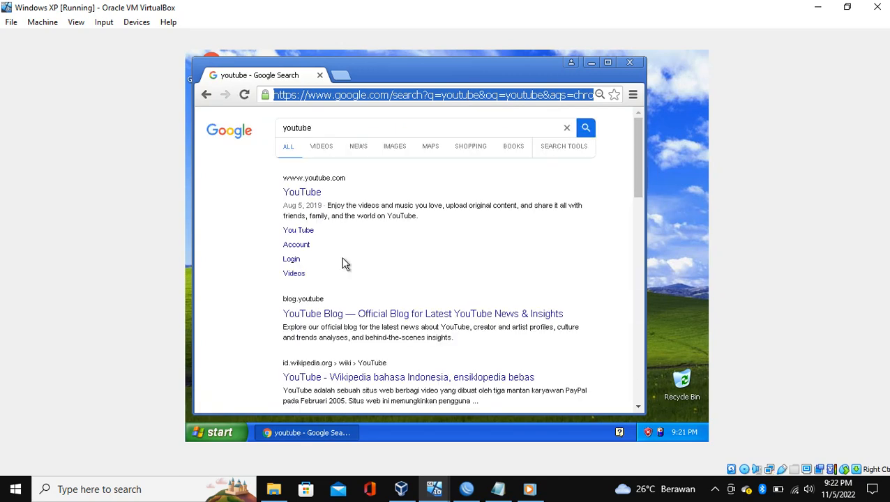
left_click(311, 194)
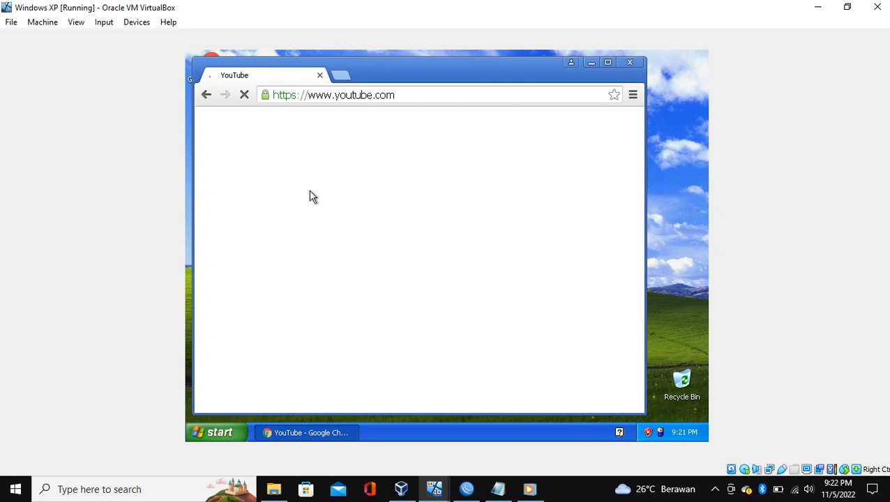
Check the queue tree traffic in WinBox, and restore the Windows XP virtual machine window to its smaller size beside the Queue List
left_click(468, 489)
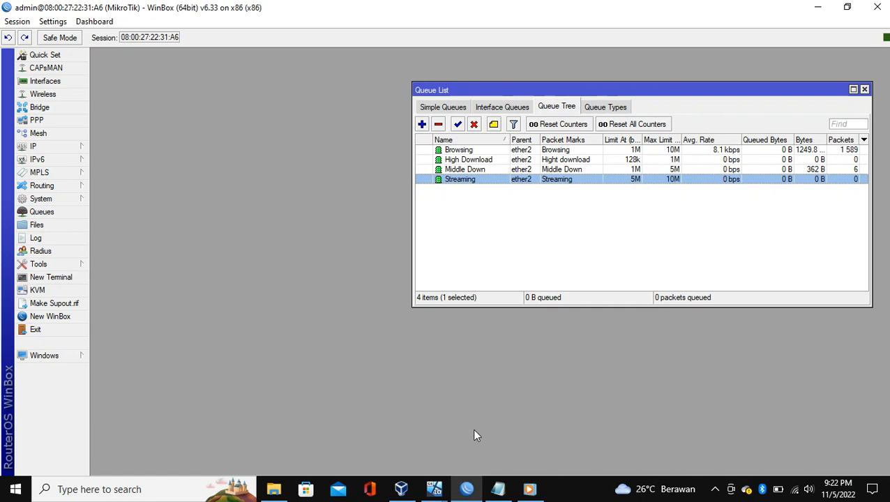
left_click(434, 491)
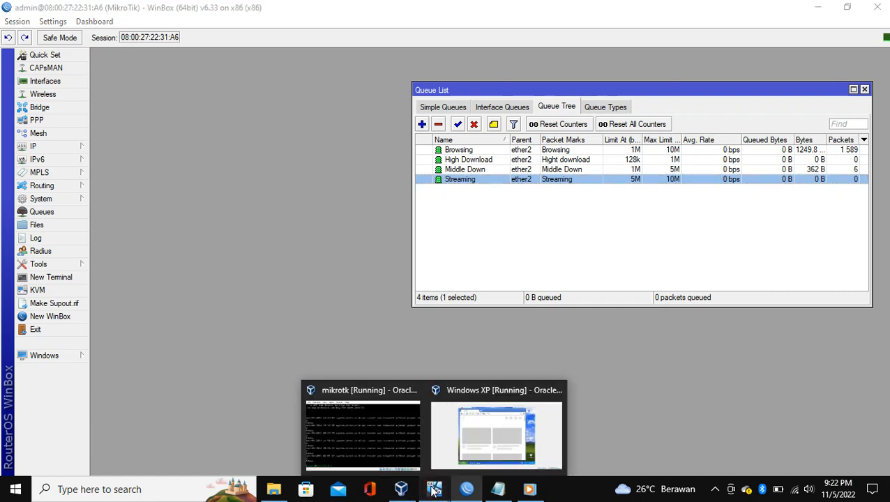
left_click(468, 442)
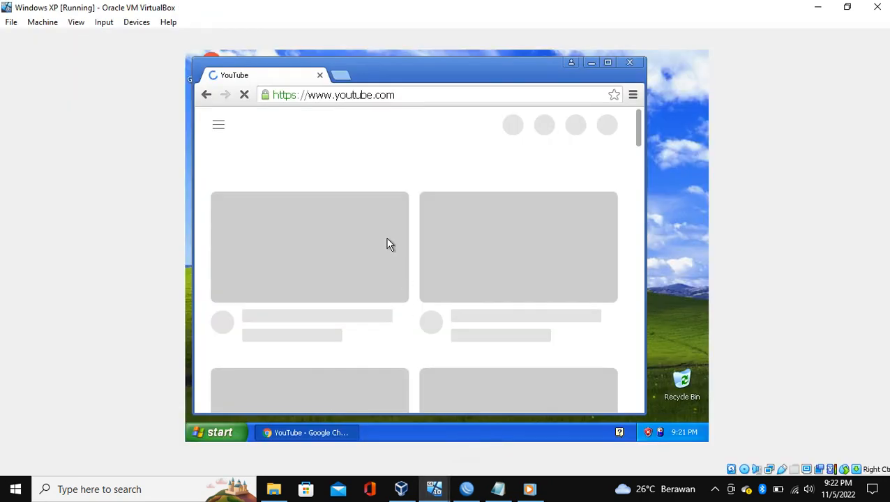
left_click(847, 8)
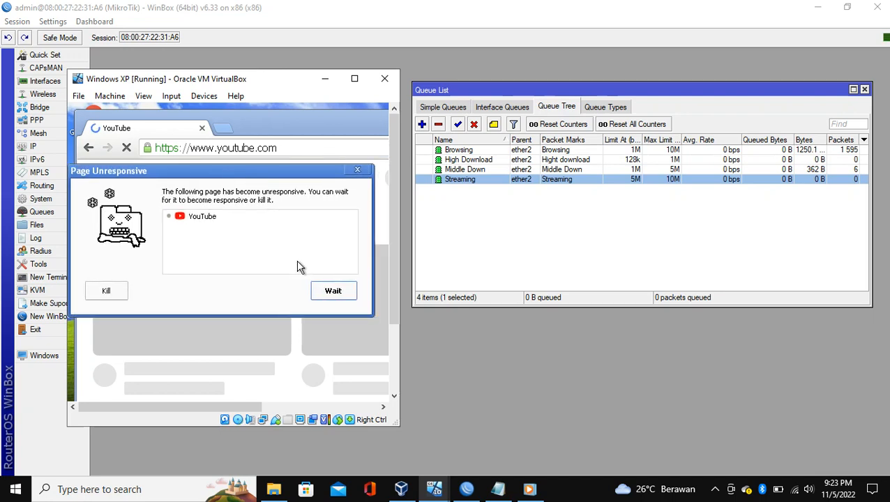
Choose to wait for the unresponsive YouTube page and submit a Google search for tiktok in the same tab
left_click(334, 292)
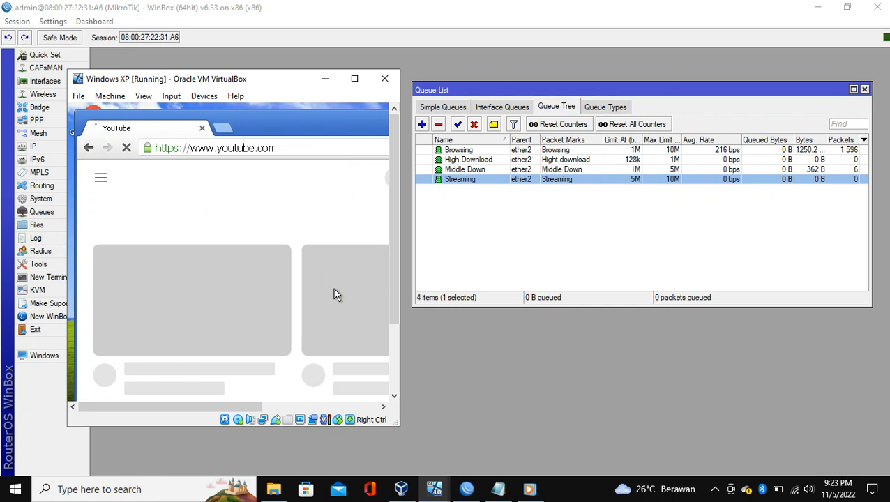
left_click(286, 144)
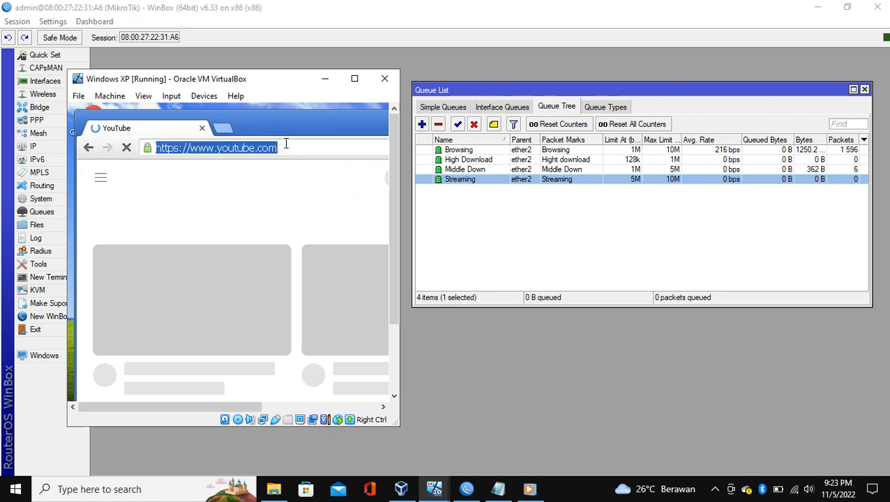
type("ti")
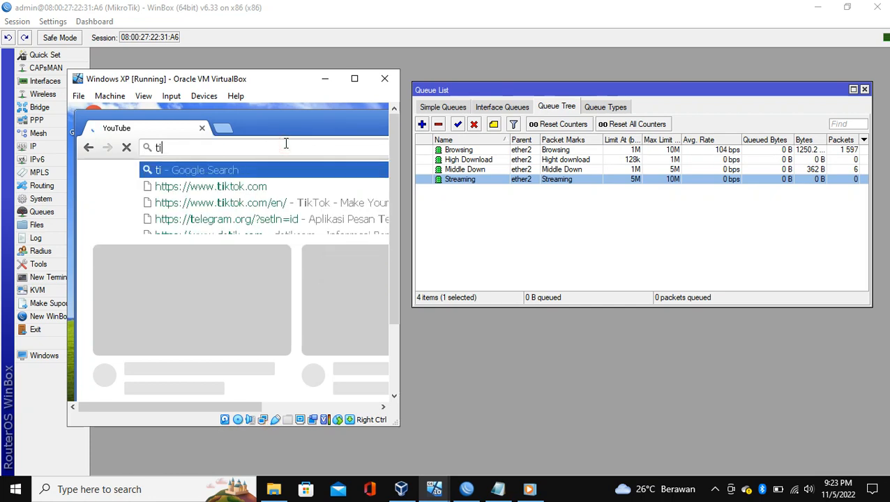
type("ktok")
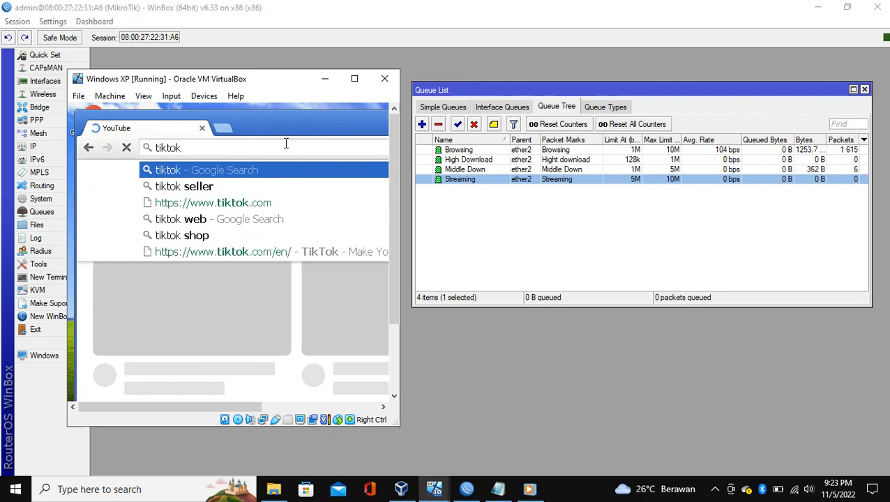
key("Return")
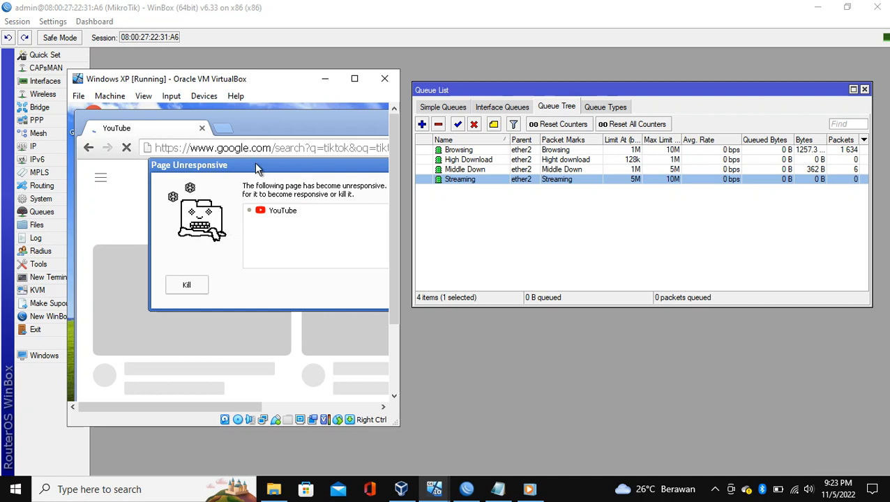
left_click_drag(256, 168, 187, 169)
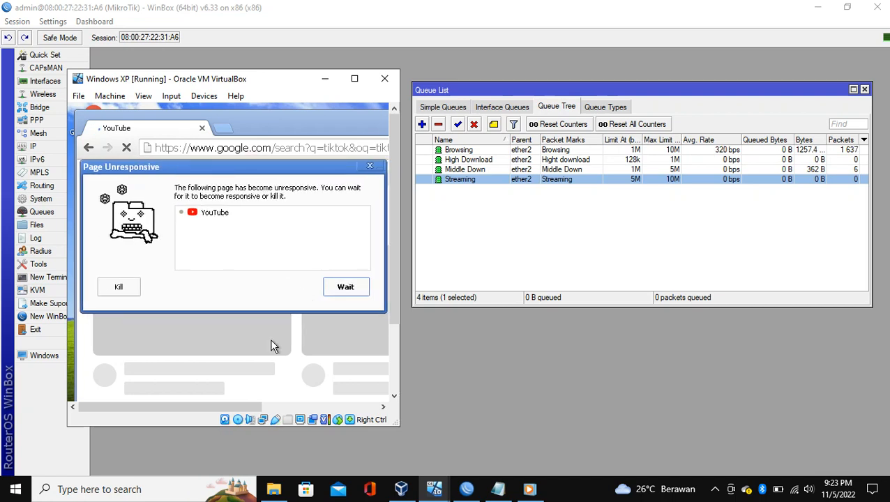
Switch to File Explorer and open the Manggle Prioritas Bandwith Word document from the FILE folder on Data D (D:)
left_click(274, 489)
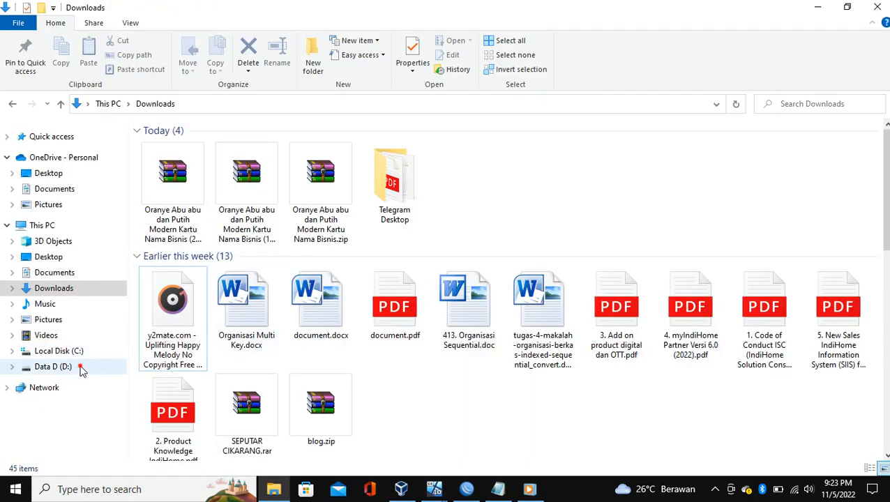
left_click(81, 368)
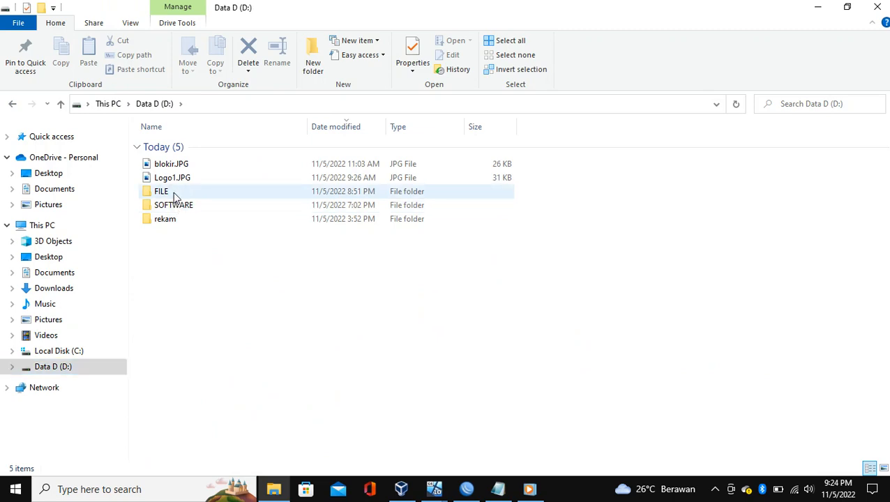
double_click(175, 194)
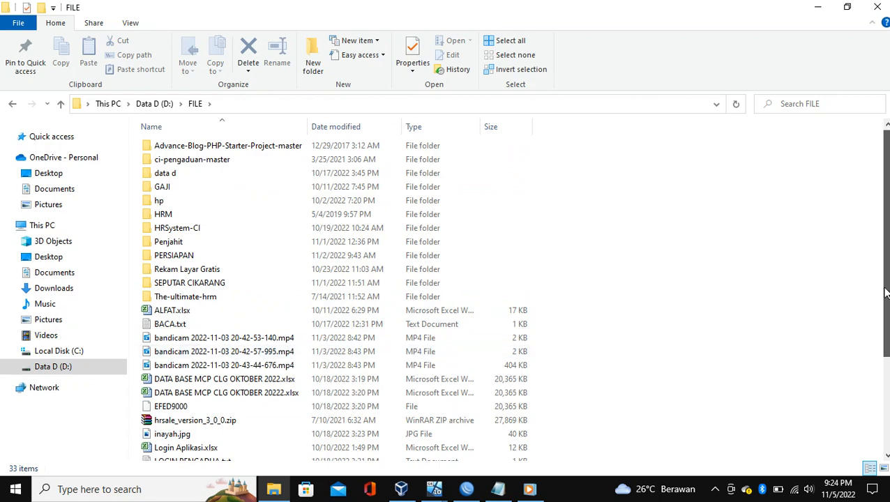
left_click_drag(885, 219, 884, 318)
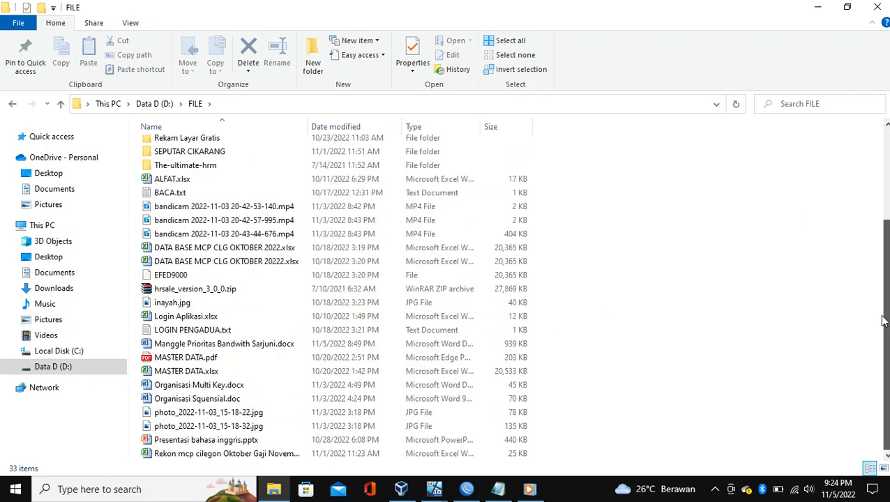
double_click(192, 344)
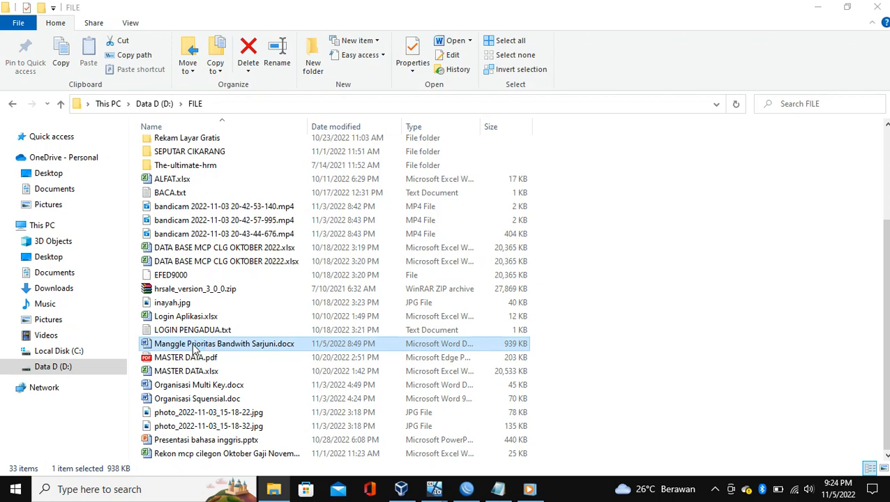
Minimise the File Explorer, WinBox, VirtualBox Manager, Windows XP and Notepad windows to clear the desktop for the opening Word document
left_click(819, 10)
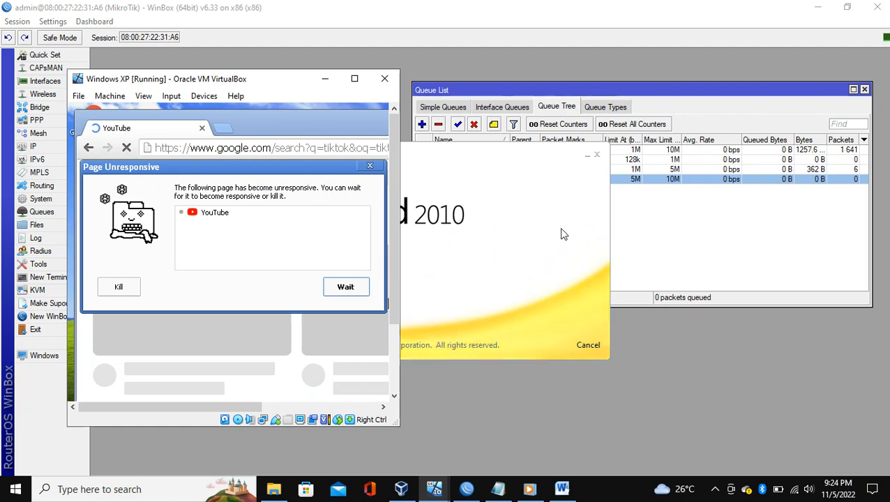
left_click(816, 8)
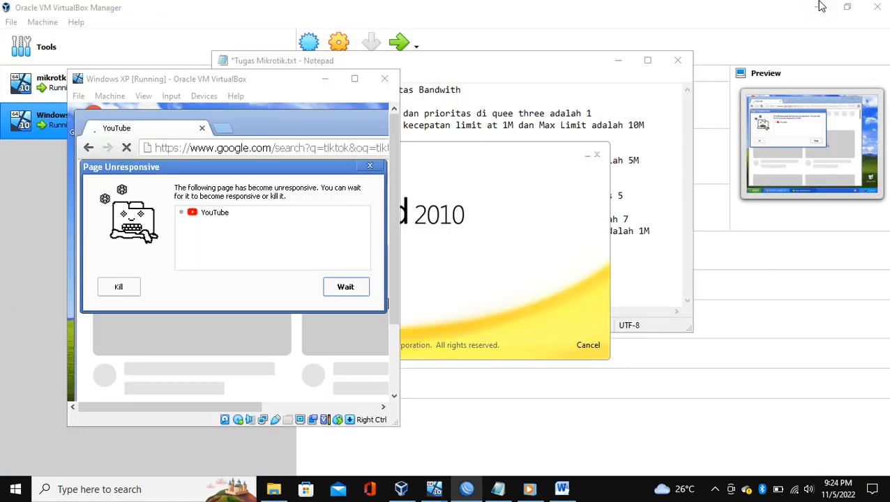
left_click(815, 8)
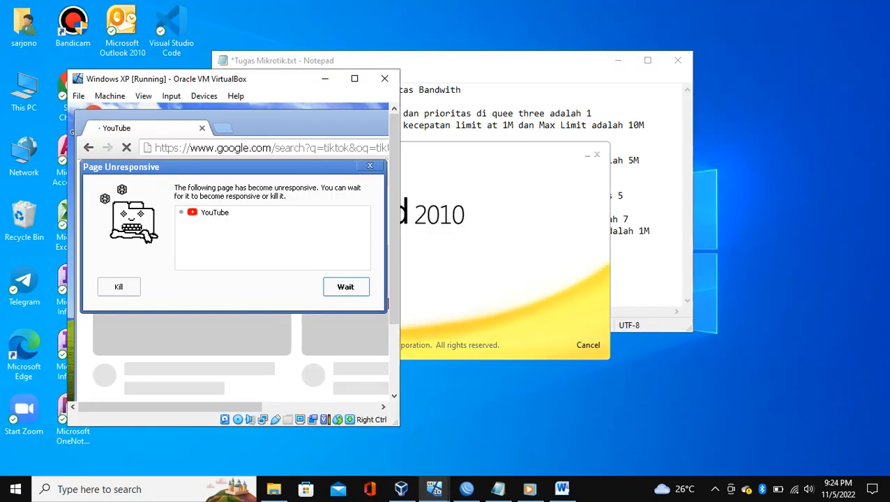
left_click(325, 80)
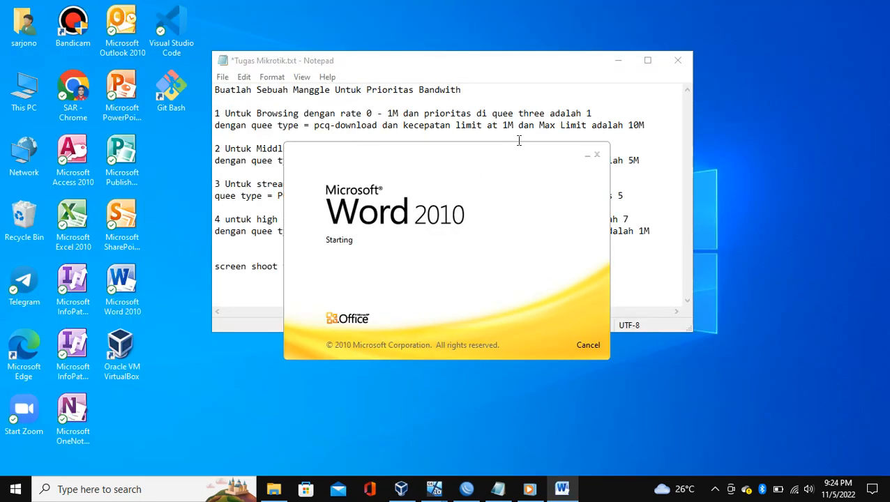
left_click(618, 61)
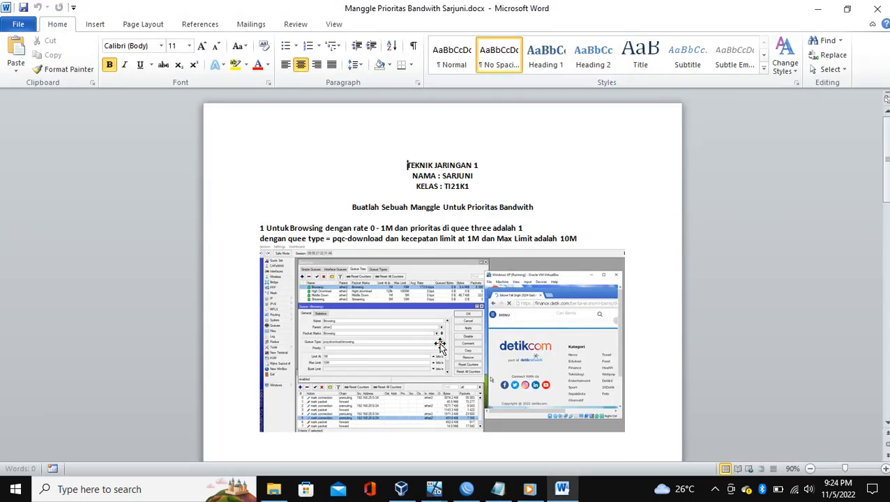
Examine the Browsing queue settings in the first screenshot of the Word document at an enlarged zoom
left_click(439, 347)
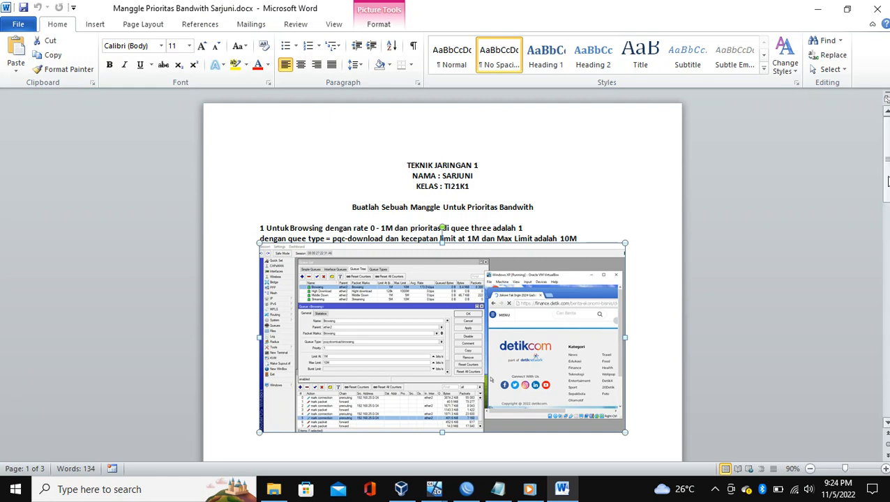
left_click_drag(884, 119, 884, 162)
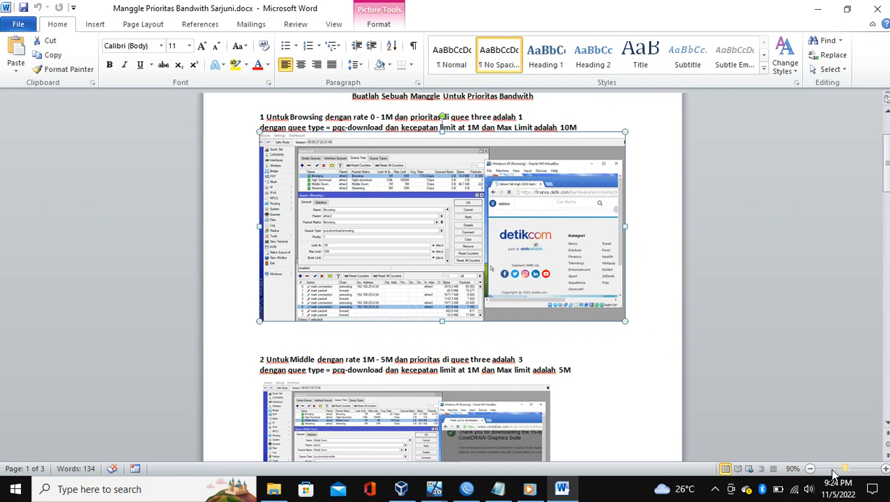
mouse_move(846, 474)
left_mouse_down()
mouse_move(874, 474)
mouse_move(836, 472)
mouse_move(863, 473)
left_mouse_up()
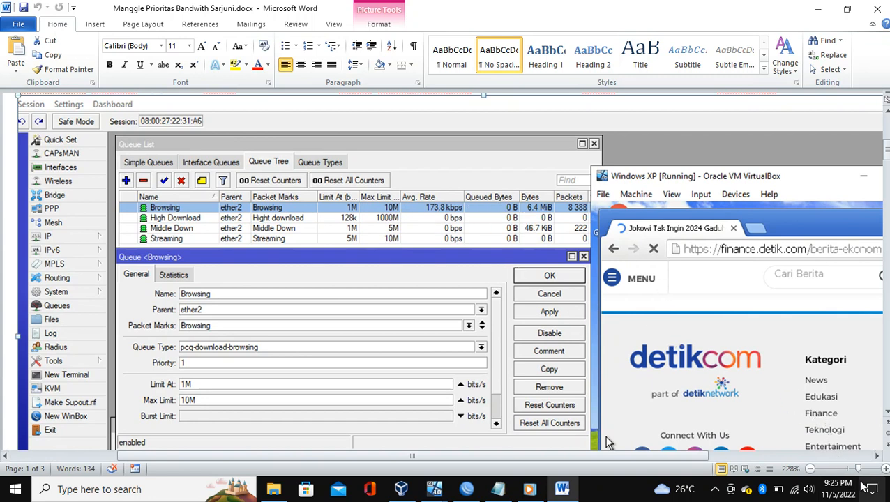
left_click_drag(860, 473, 839, 471)
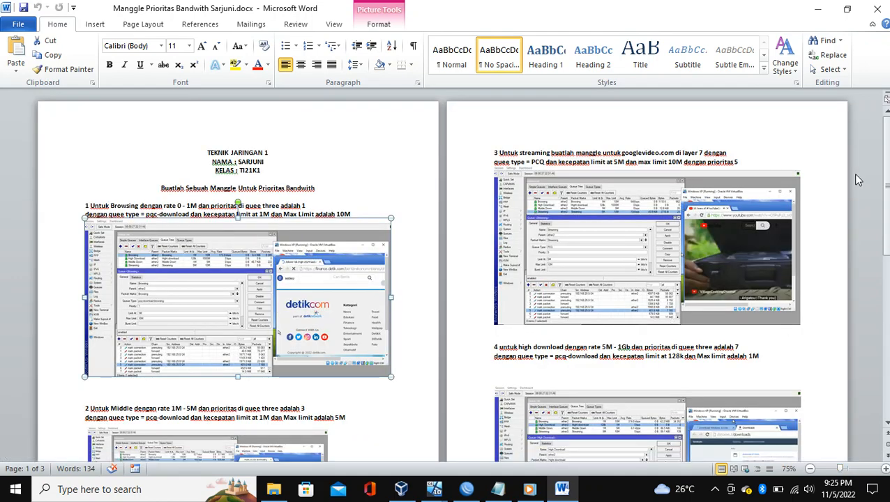
Examine the Streaming queue settings in the screenshot under item 3 of the document at an enlarged zoom
left_click_drag(886, 179, 884, 207)
left_click(694, 215)
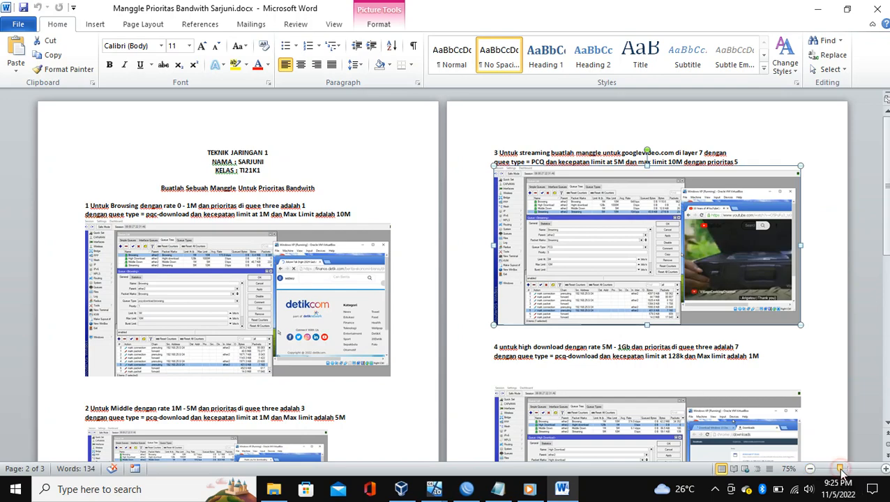
left_click_drag(839, 469, 862, 473)
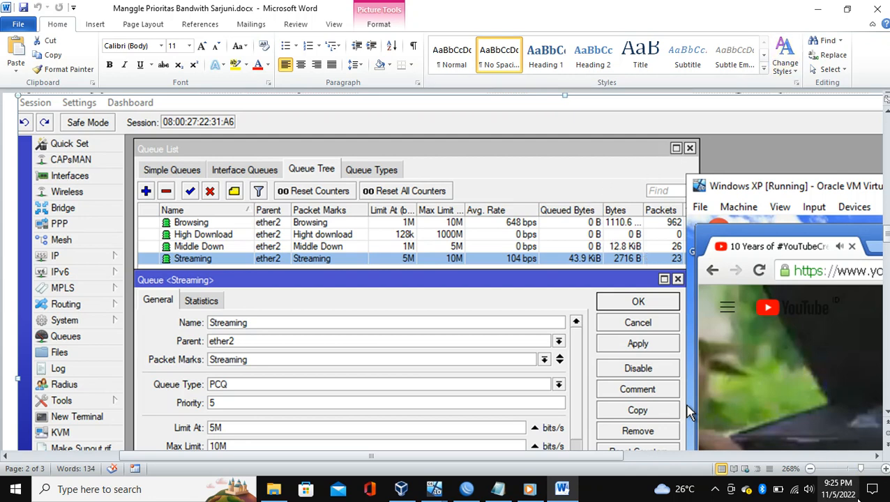
left_click_drag(862, 472, 848, 472)
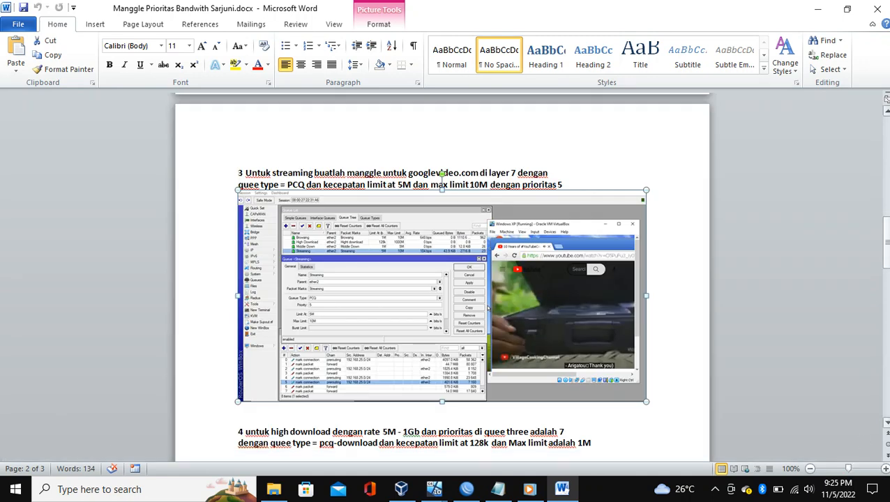
Examine the High Download queue settings in the screenshot under item 4, and return to the beginning of the document
left_click_drag(886, 242, 886, 308)
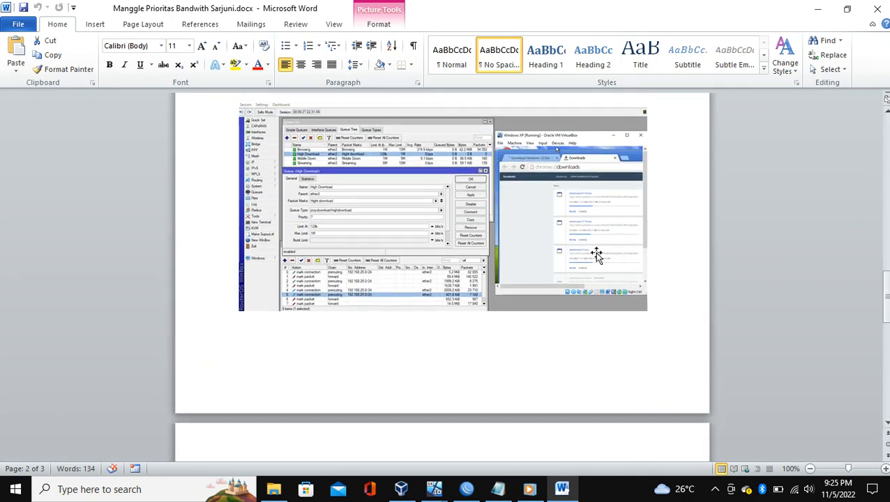
left_click(543, 242)
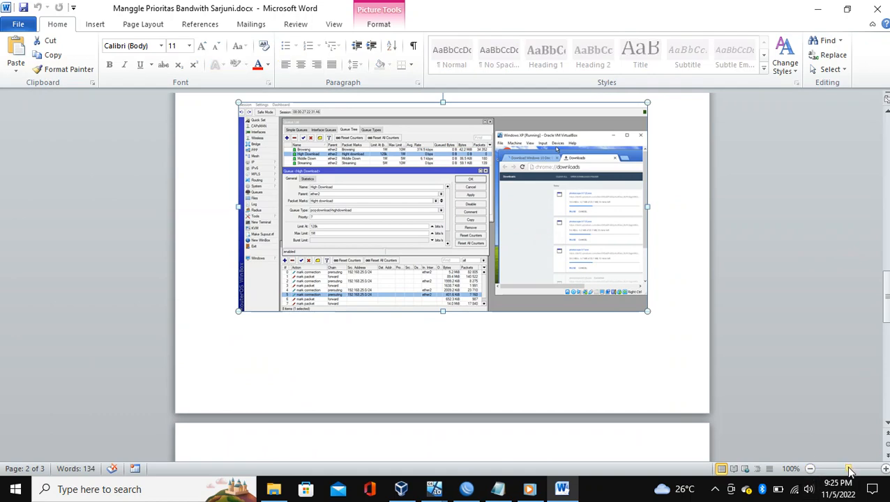
mouse_move(848, 469)
left_mouse_down()
mouse_move(880, 469)
mouse_move(854, 470)
left_mouse_up()
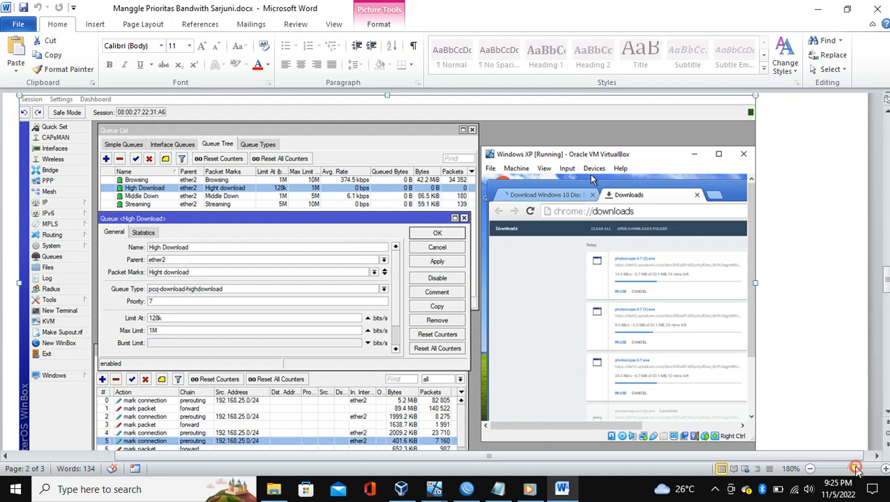
left_click_drag(853, 468, 846, 473)
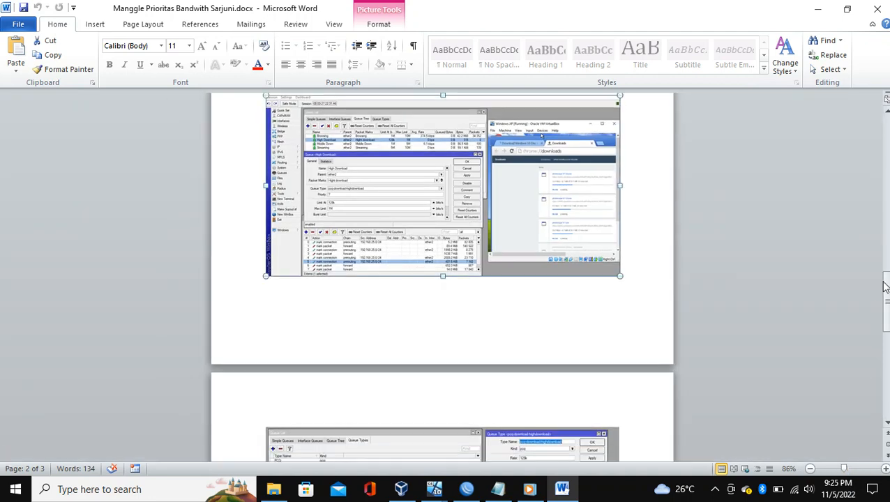
left_click_drag(884, 283, 878, 132)
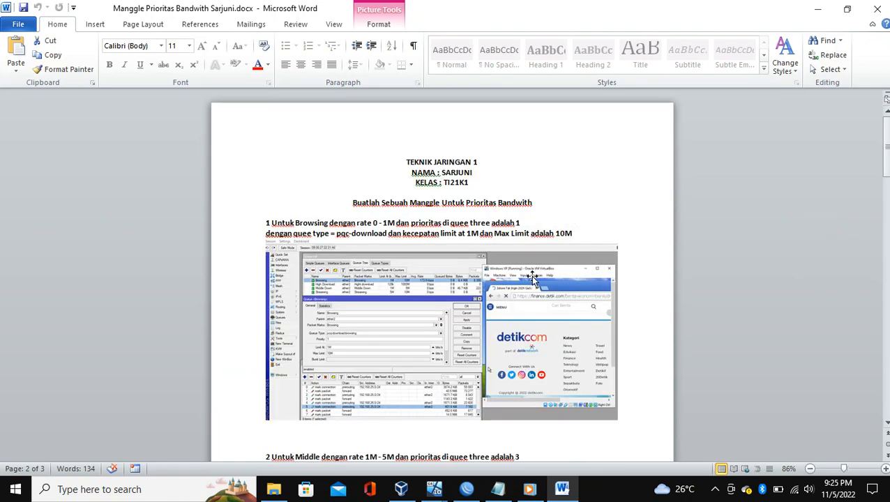
Switch back to WinBox with the Windows XP virtual machine beside it, and open the TikTok site from the Google results
left_click(465, 490)
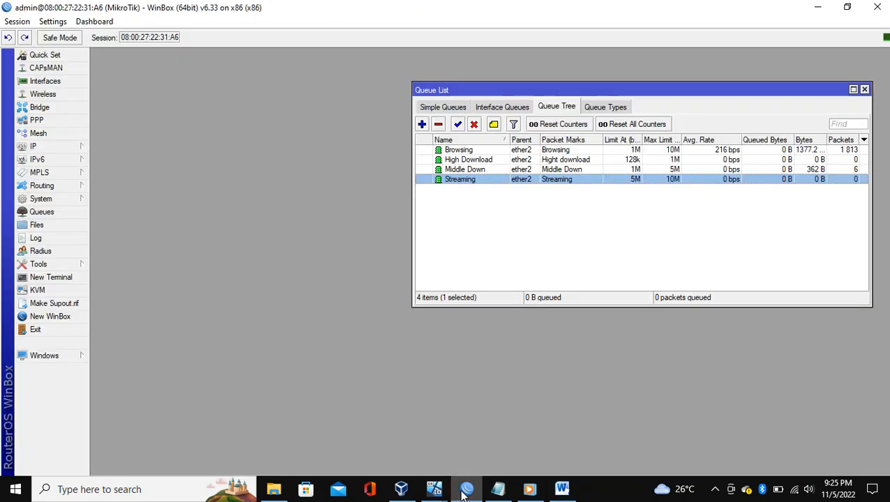
mouse_move(435, 490)
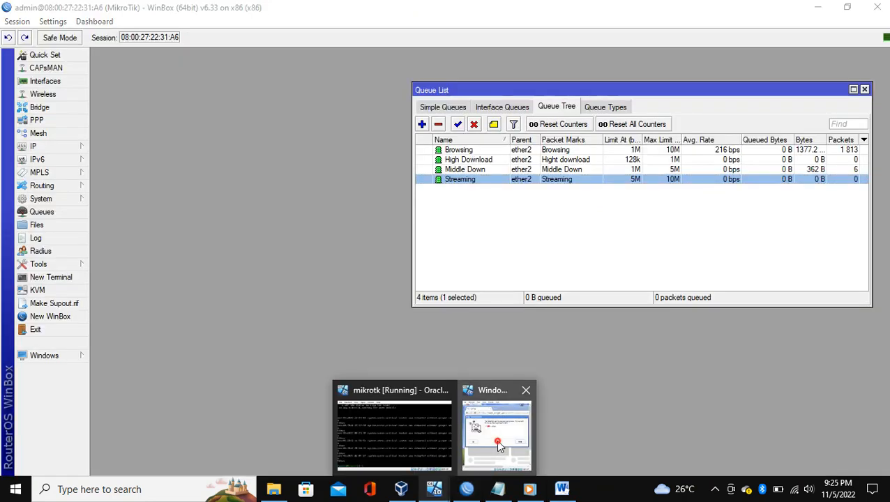
left_click(496, 439)
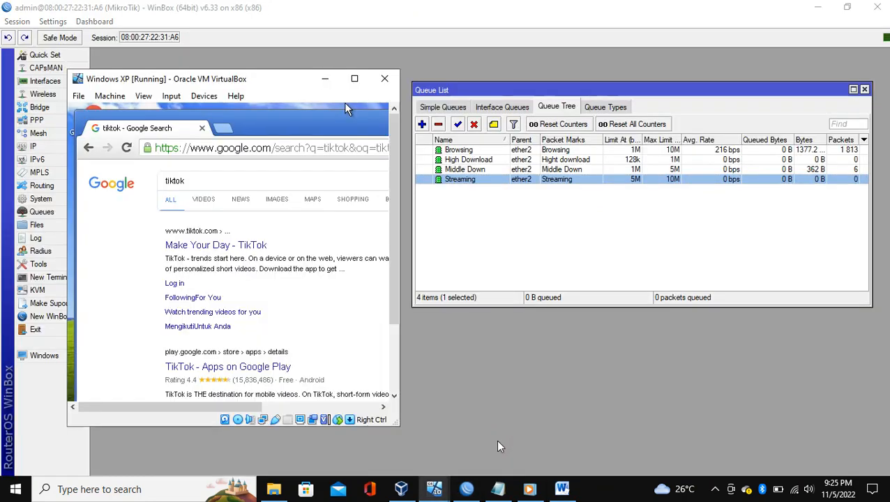
left_click(217, 247)
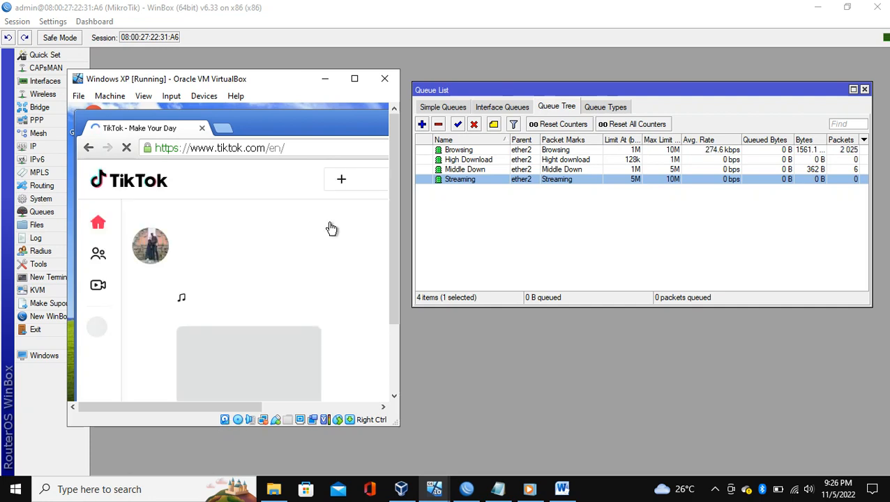
left_click_drag(392, 241, 390, 320)
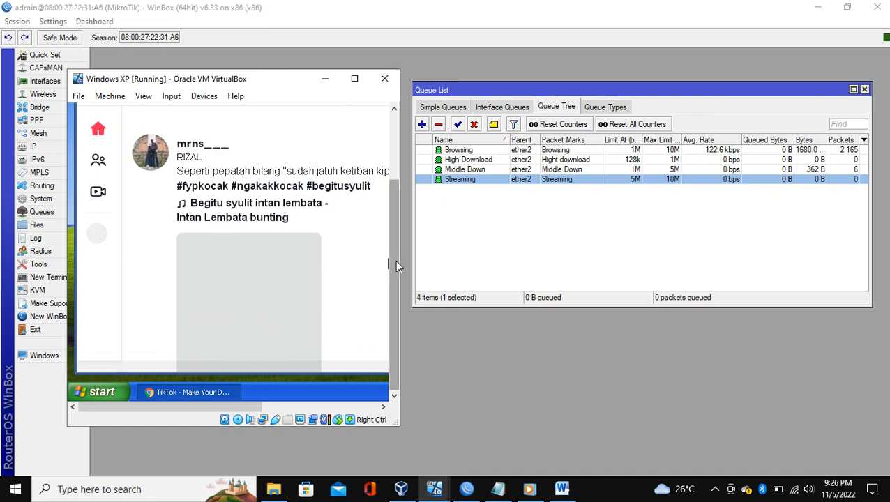
left_click_drag(394, 261, 388, 187)
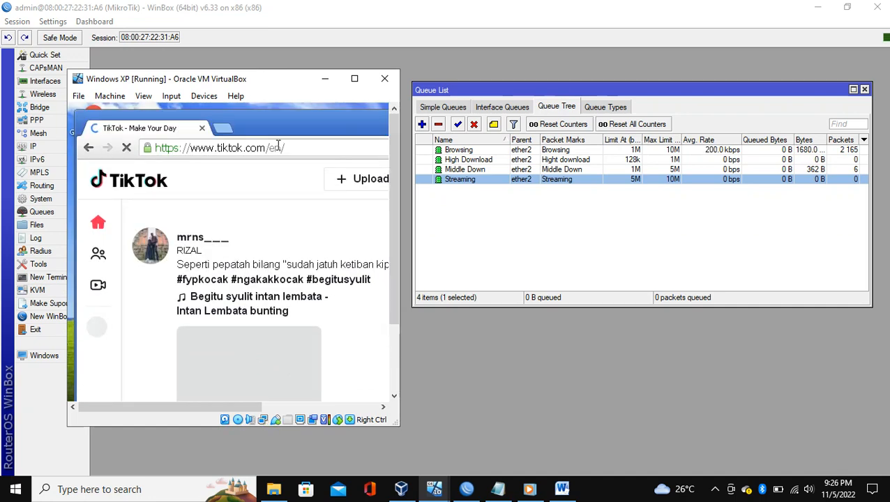
Search Google for youtube in the TikTok tab and open the YouTube site from the results
left_click(281, 149)
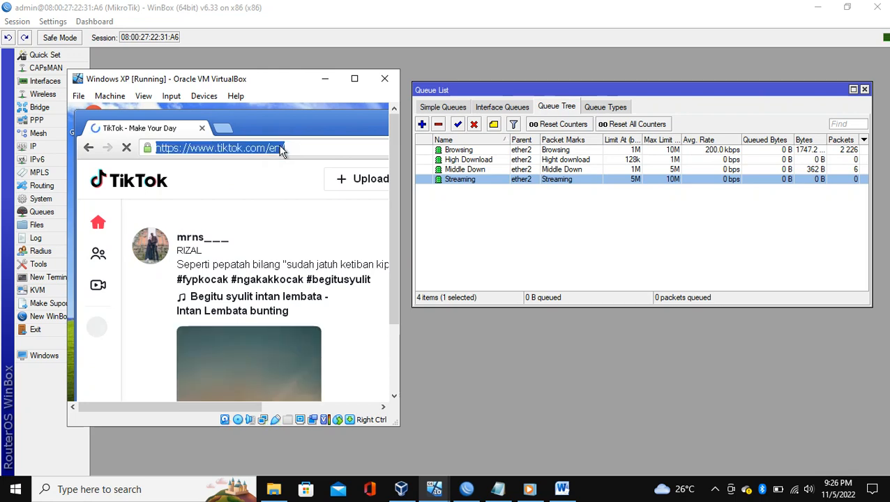
type("you")
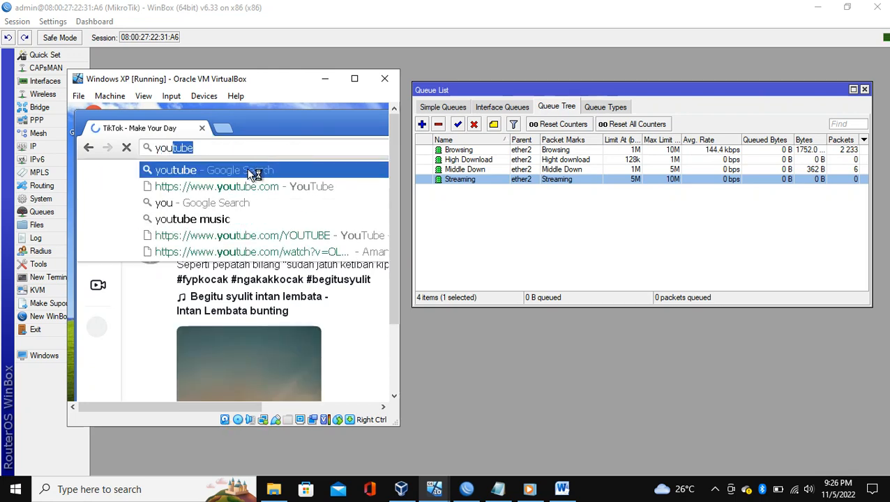
left_click(252, 173)
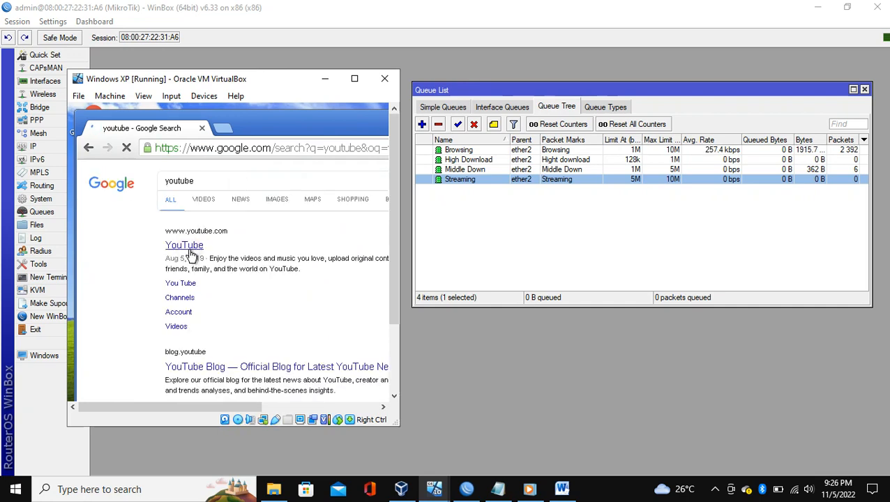
left_click(190, 250)
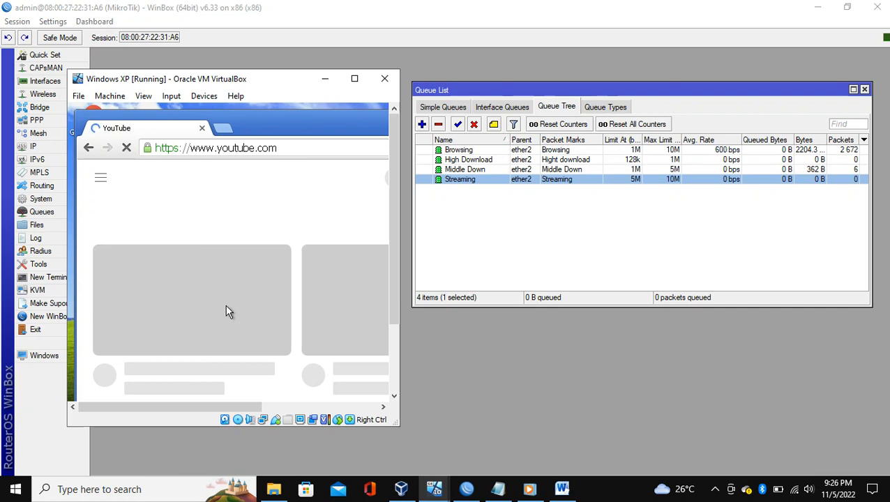
left_click_drag(394, 214, 377, 192)
left_click(226, 306)
mouse_move(460, 21)
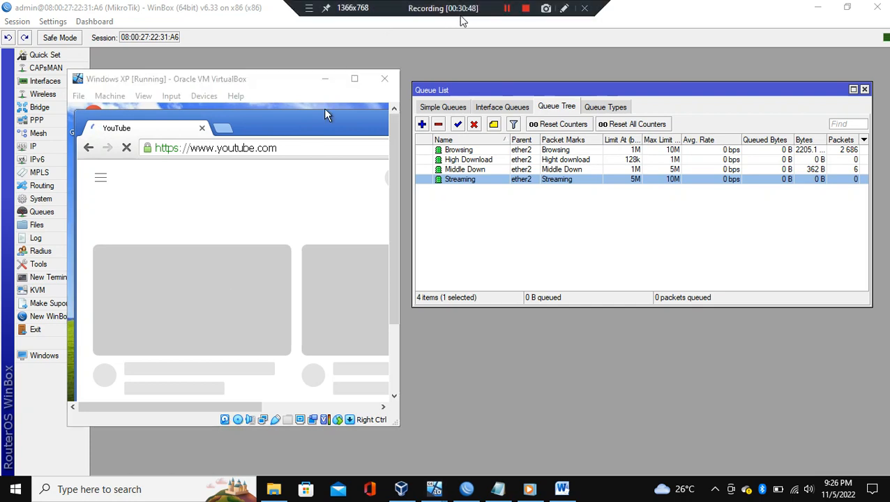